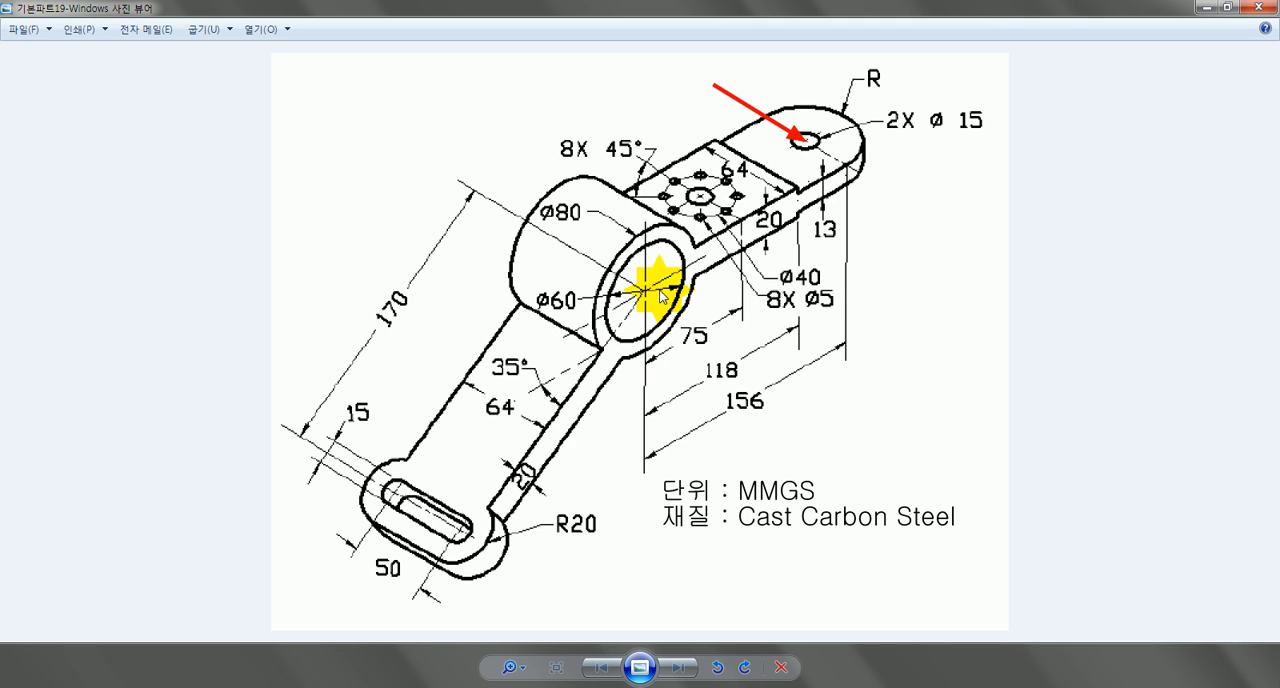
Step: Examine the bracket drawing up close for the dimensions of the hub, the drilled arm and the slotted arm
{"action": "left_click", "coordinate": [507, 667]}
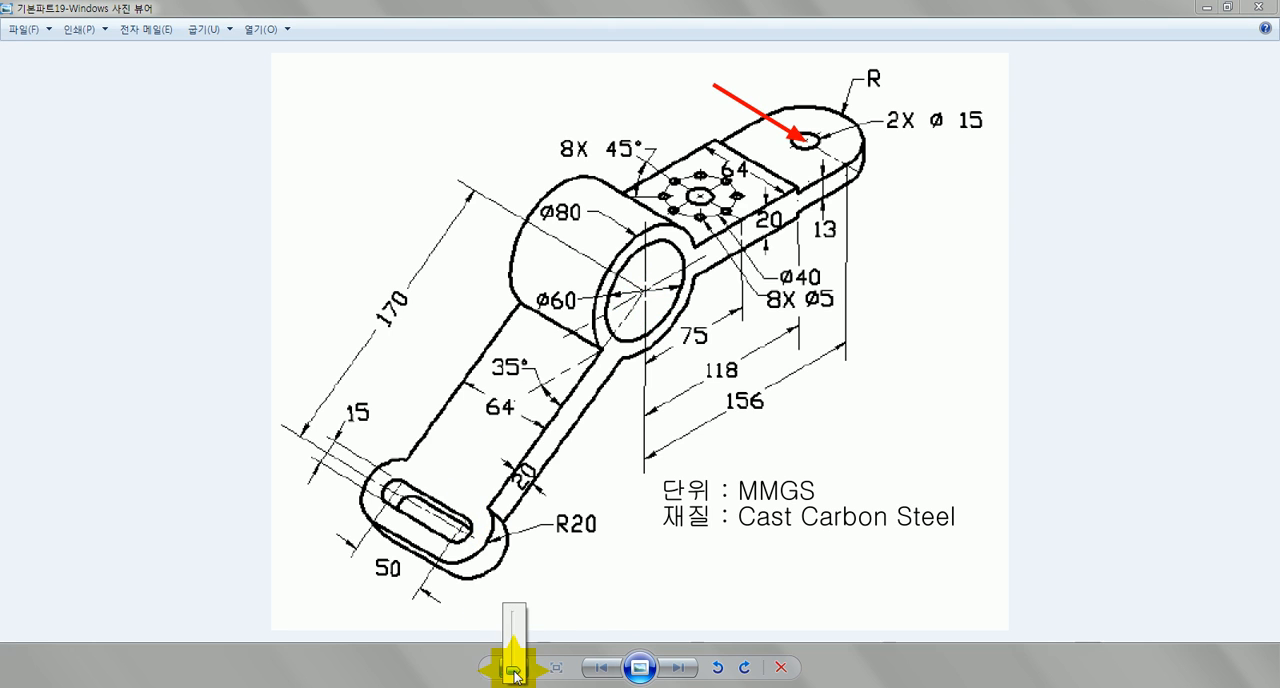
{"action": "left_click_drag", "start_coordinate": [513, 676], "coordinate": [516, 649]}
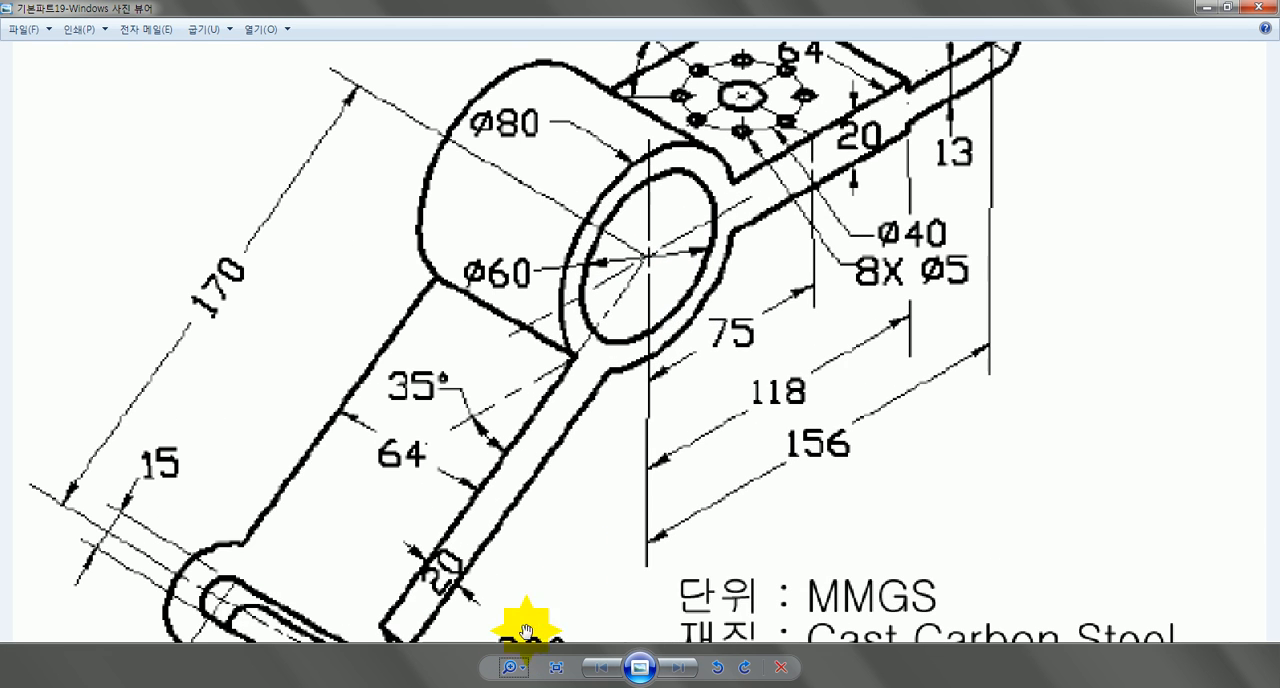
{"action": "left_click_drag", "start_coordinate": [656, 404], "coordinate": [483, 534]}
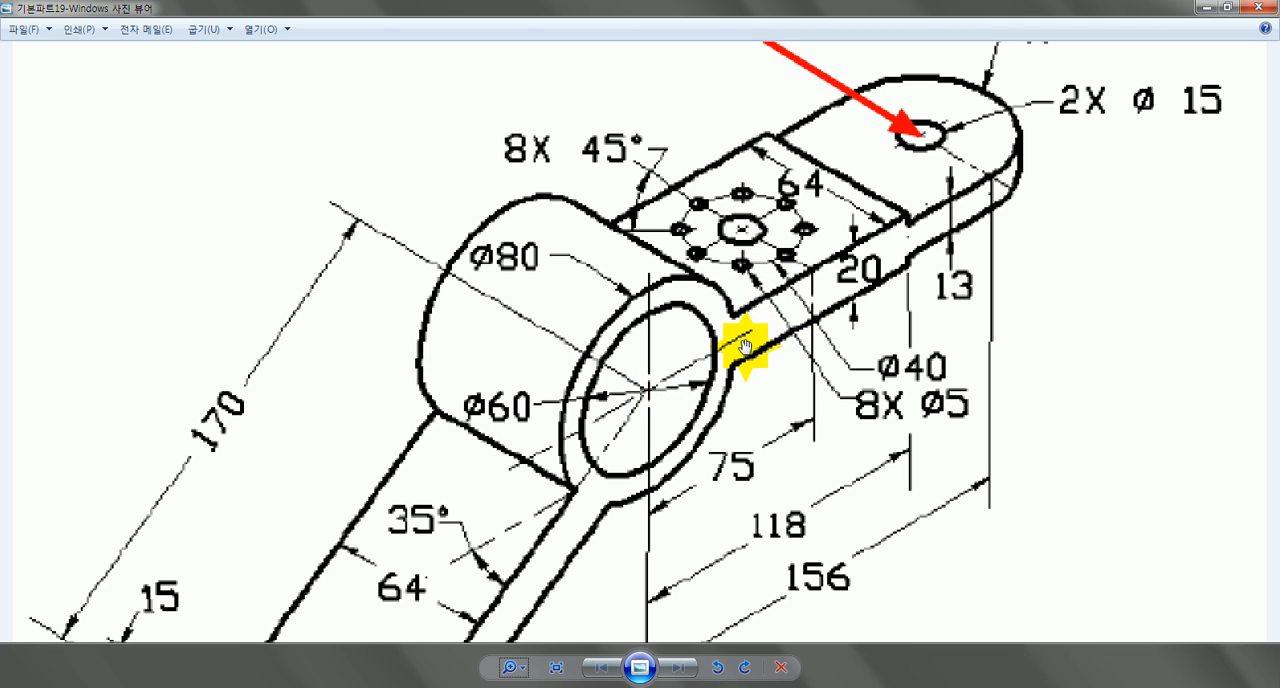
{"action": "left_click_drag", "start_coordinate": [690, 405], "coordinate": [691, 185]}
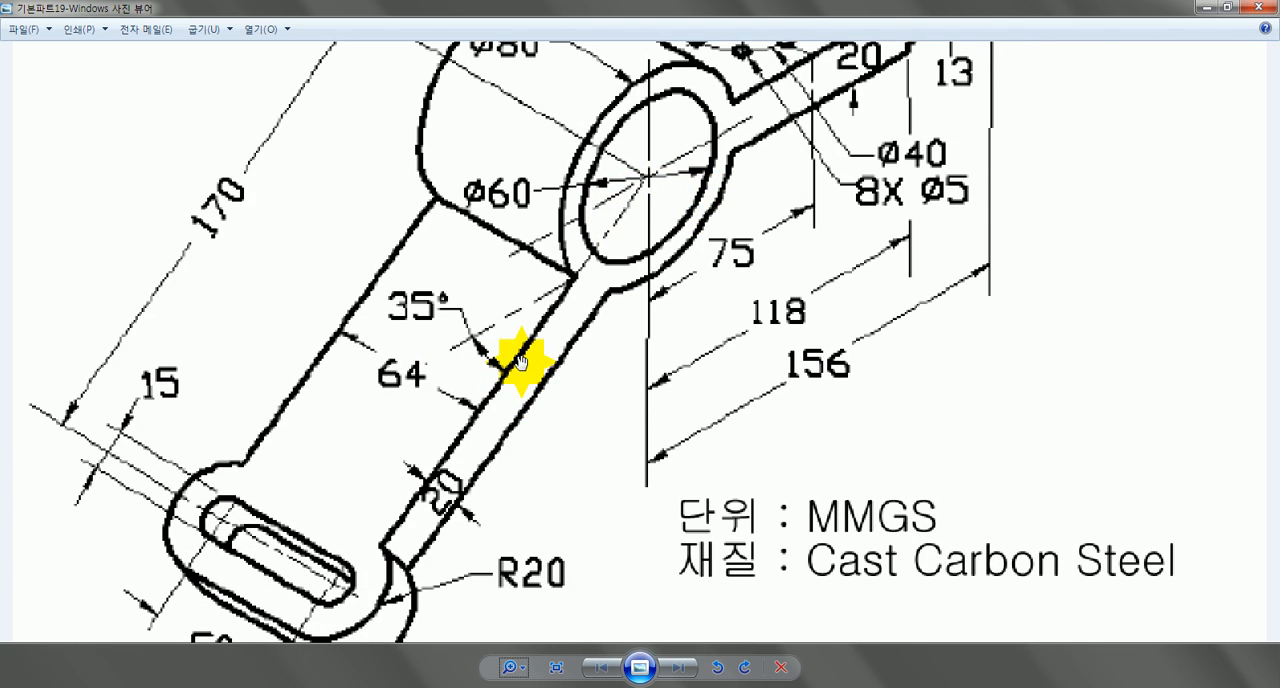
{"action": "left_click_drag", "start_coordinate": [577, 338], "coordinate": [570, 411]}
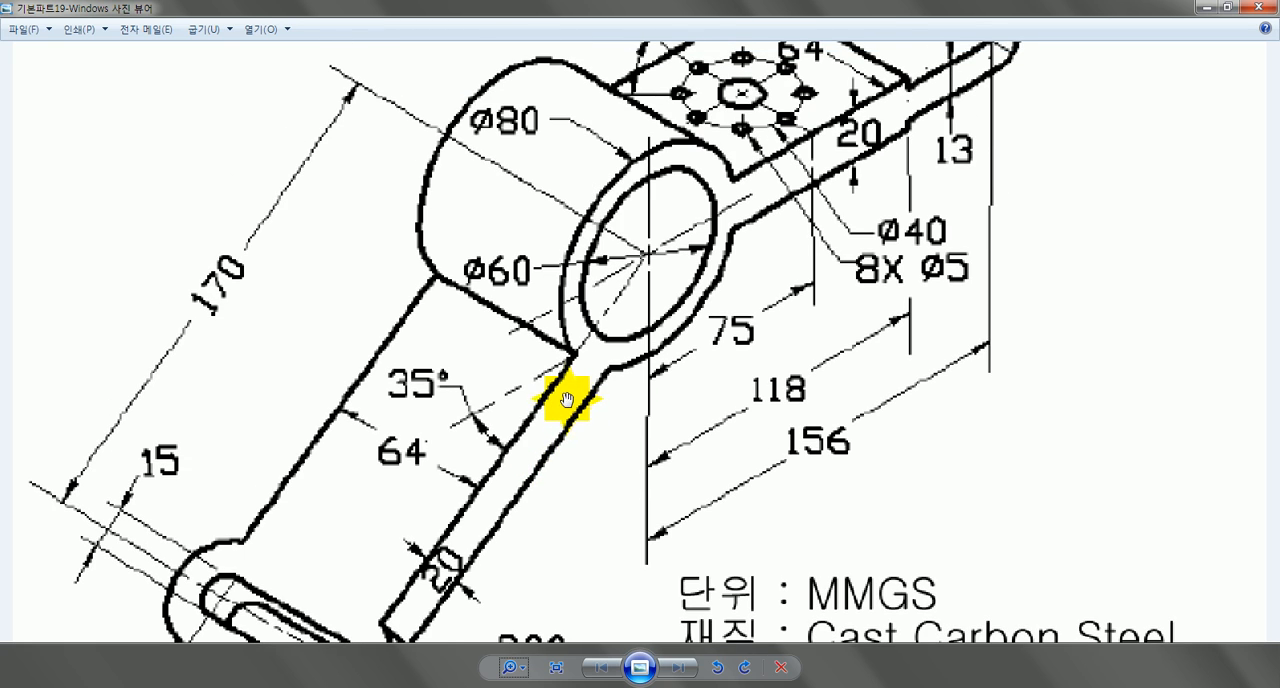
{"action": "left_click", "coordinate": [516, 671]}
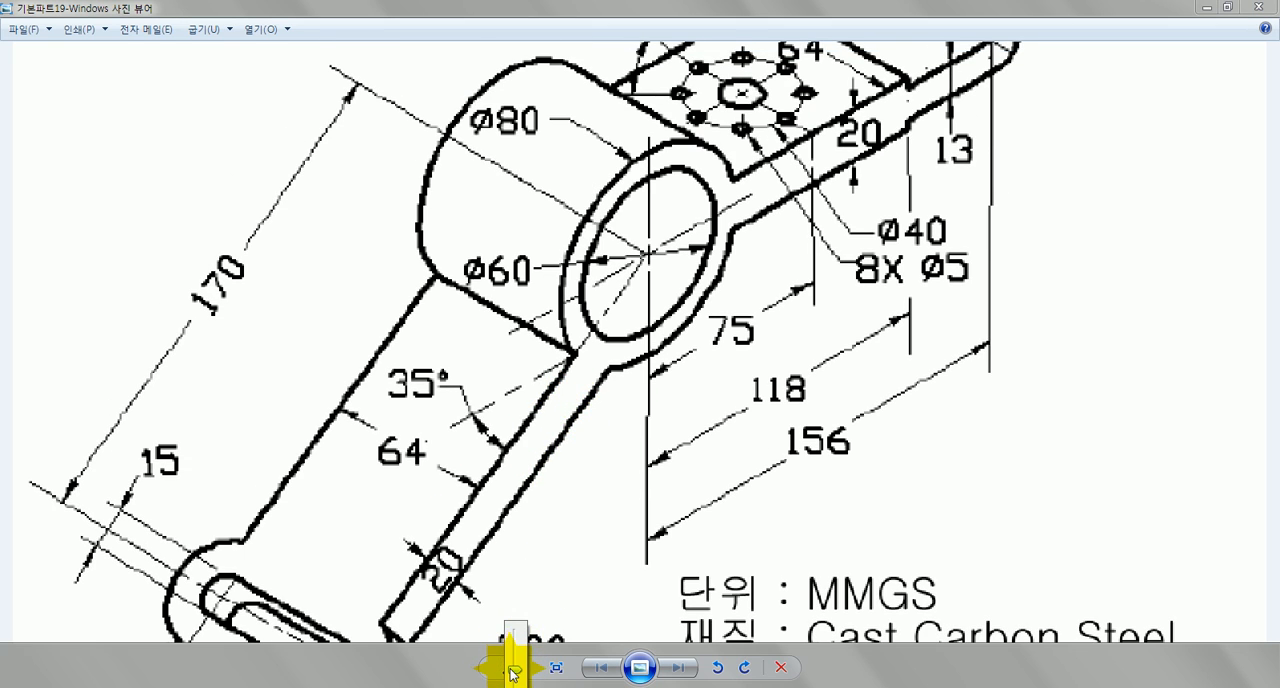
{"action": "left_click_drag", "start_coordinate": [509, 672], "coordinate": [510, 686]}
Step: Switch to SOLIDWORKS and sketch two concentric circles about 74 mm and 42 mm in diameter at the origin on the right plane
{"action": "left_click", "coordinate": [518, 686]}
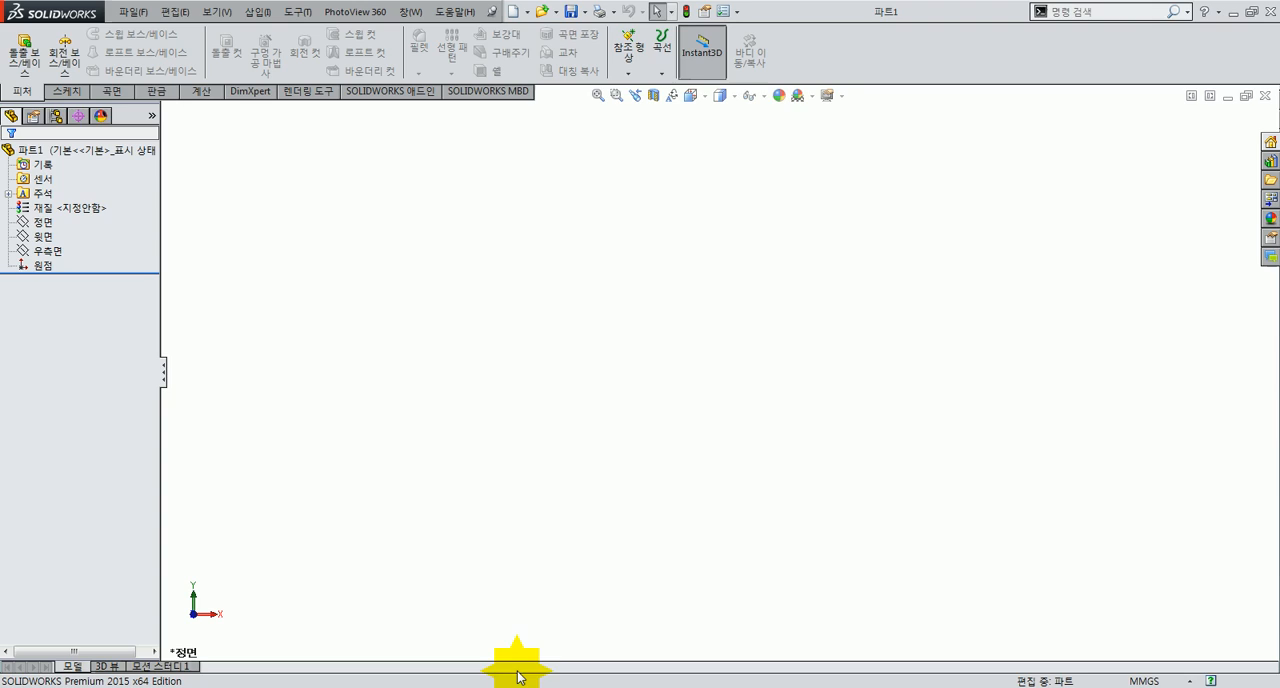
{"action": "left_click", "coordinate": [39, 251]}
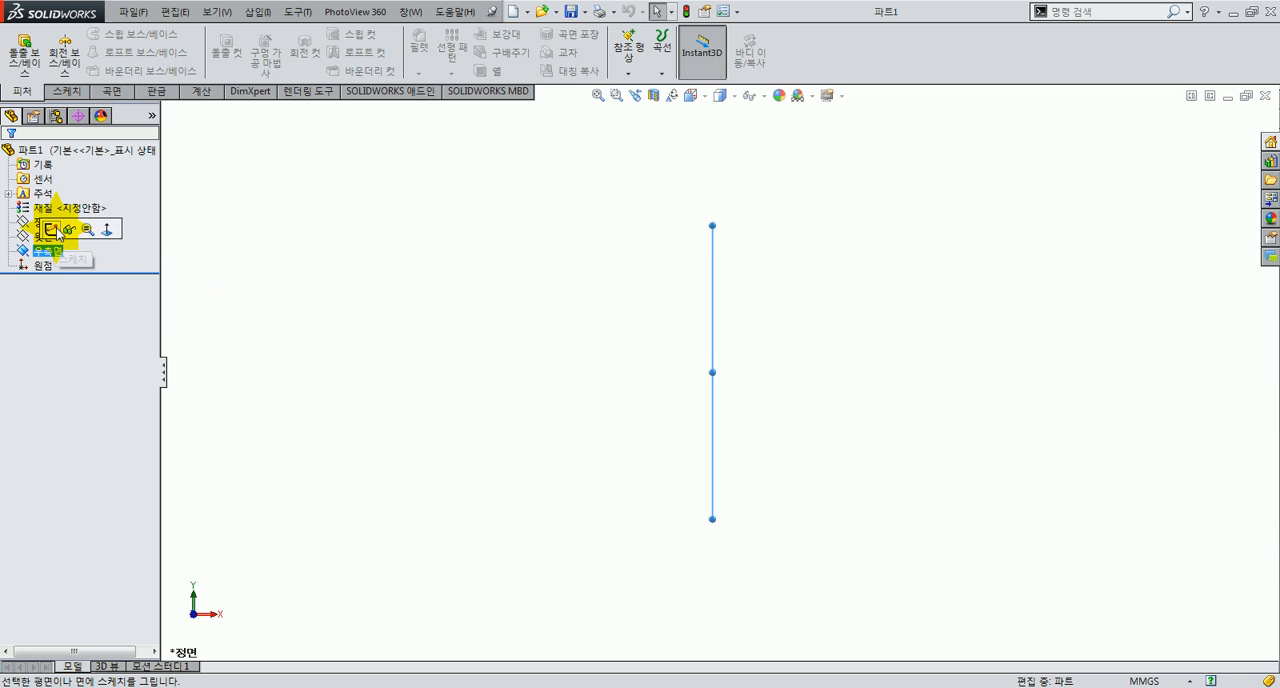
{"action": "left_click", "coordinate": [38, 229]}
{"action": "left_click", "coordinate": [118, 33]}
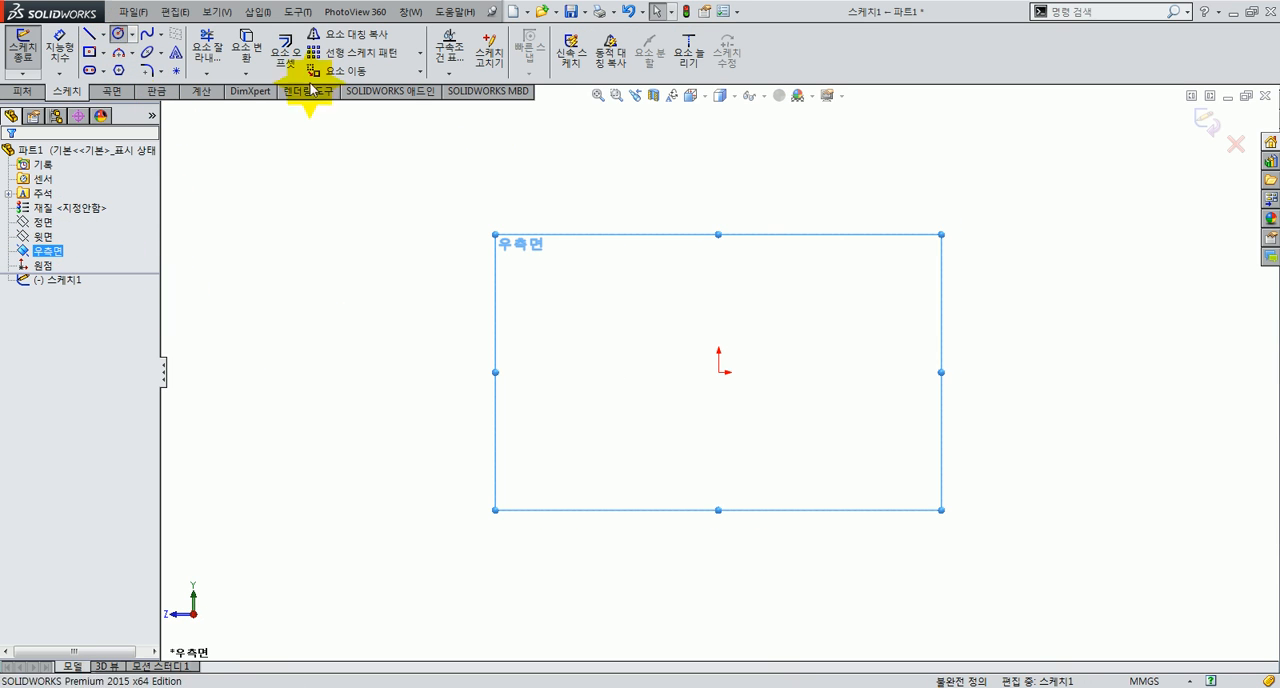
{"action": "left_click", "coordinate": [719, 371]}
{"action": "left_click", "coordinate": [793, 327]}
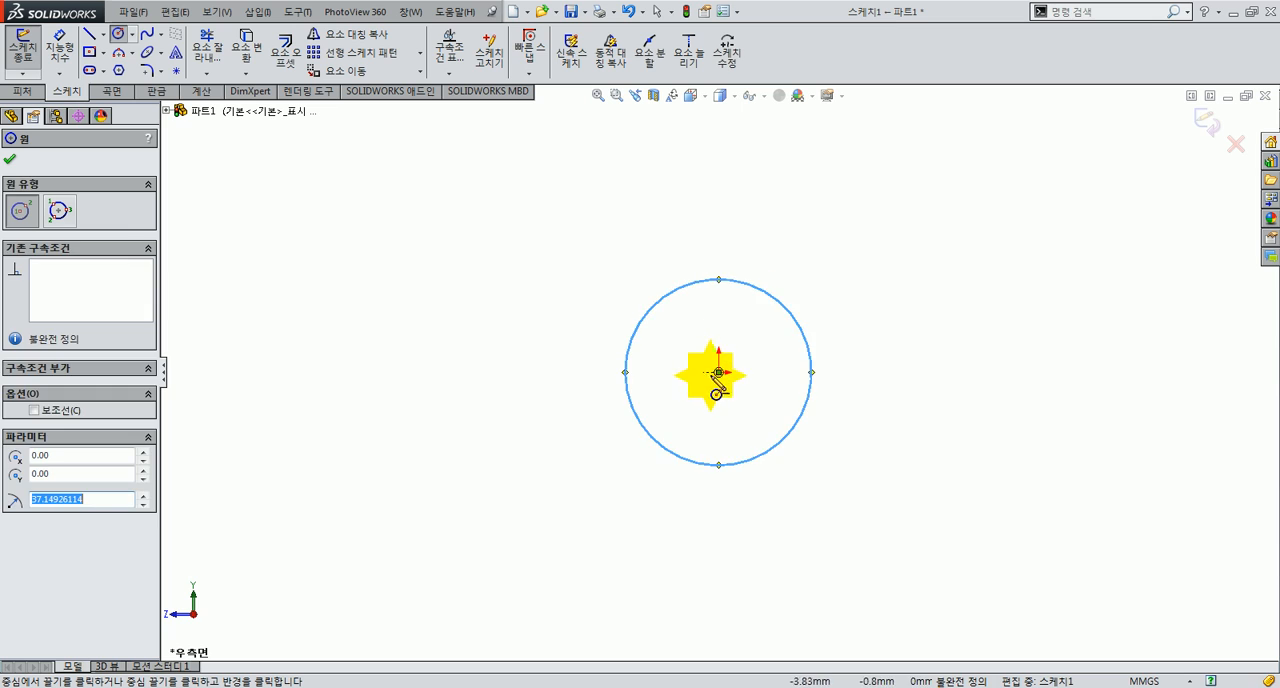
{"action": "left_click", "coordinate": [719, 371]}
{"action": "left_click", "coordinate": [761, 341]}
Step: Dimension the inner circle's diameter as 60 mm
{"action": "left_click", "coordinate": [60, 45]}
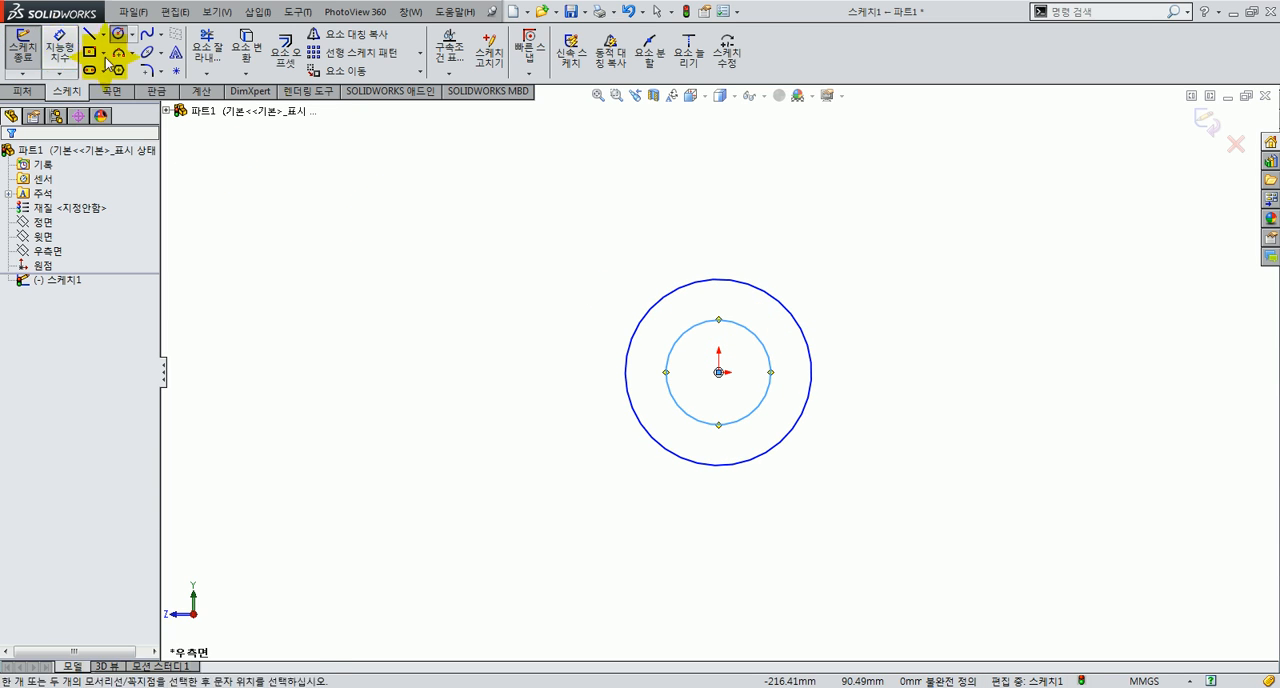
{"action": "left_click", "coordinate": [756, 328]}
{"action": "left_click", "coordinate": [774, 328]}
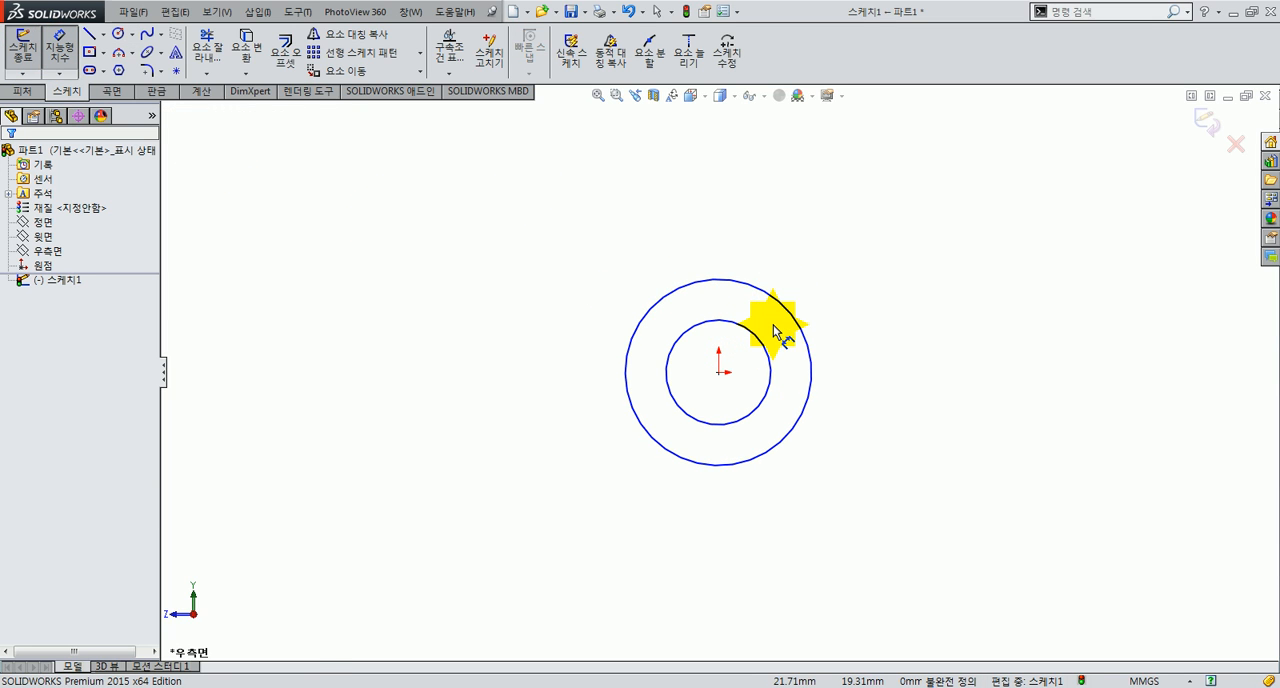
{"action": "left_click", "coordinate": [755, 339]}
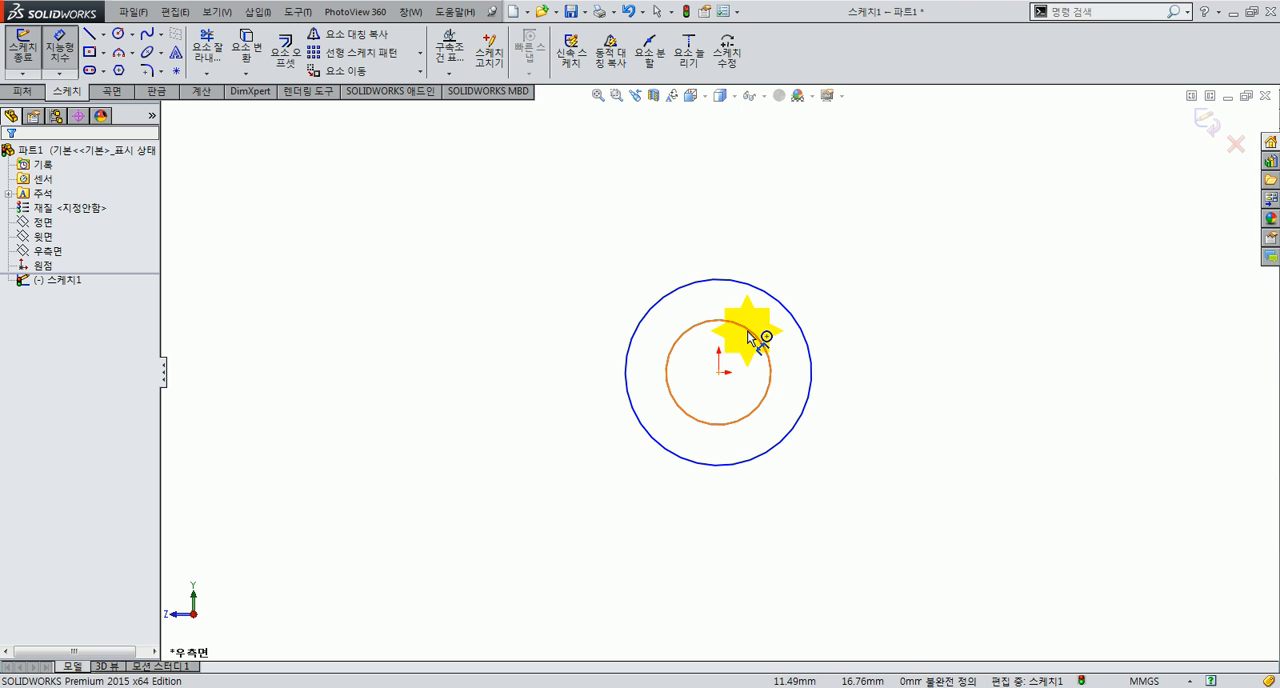
{"action": "left_click", "coordinate": [529, 368]}
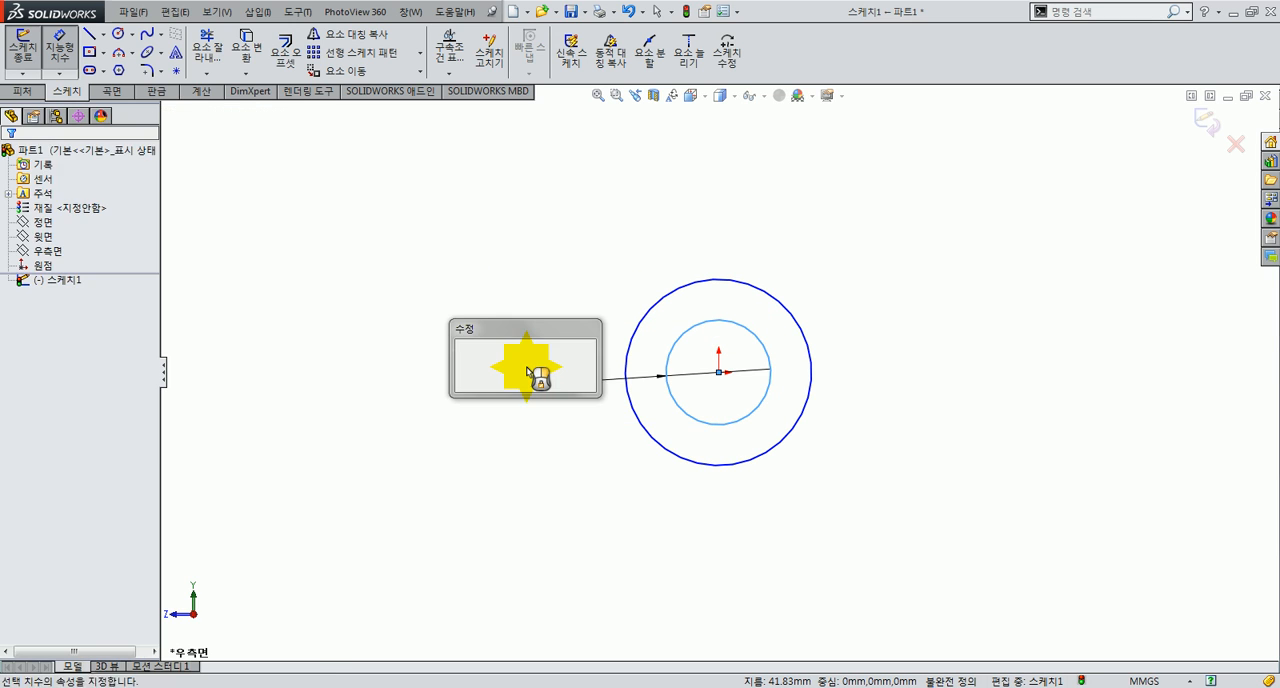
{"action": "type", "text": "60"}
{"action": "key", "text": "Return"}
Step: Dimension the outer circle's diameter as 80 mm
{"action": "left_click", "coordinate": [645, 327]}
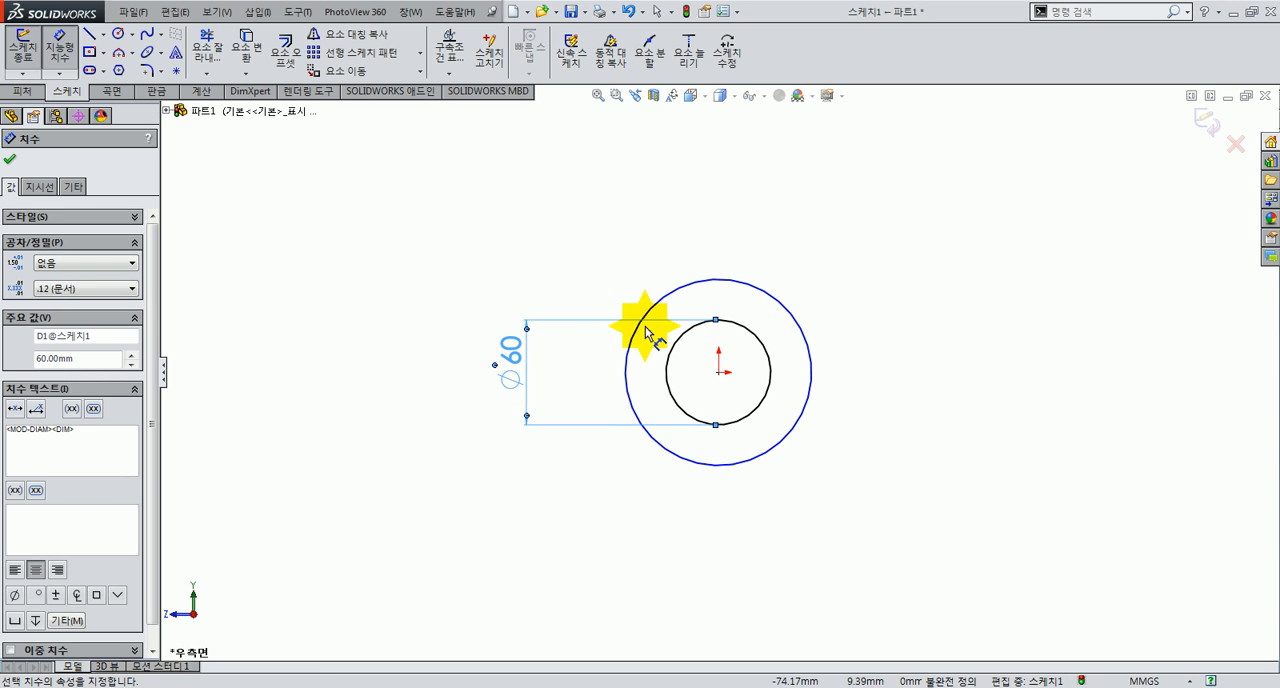
{"action": "left_click", "coordinate": [687, 290]}
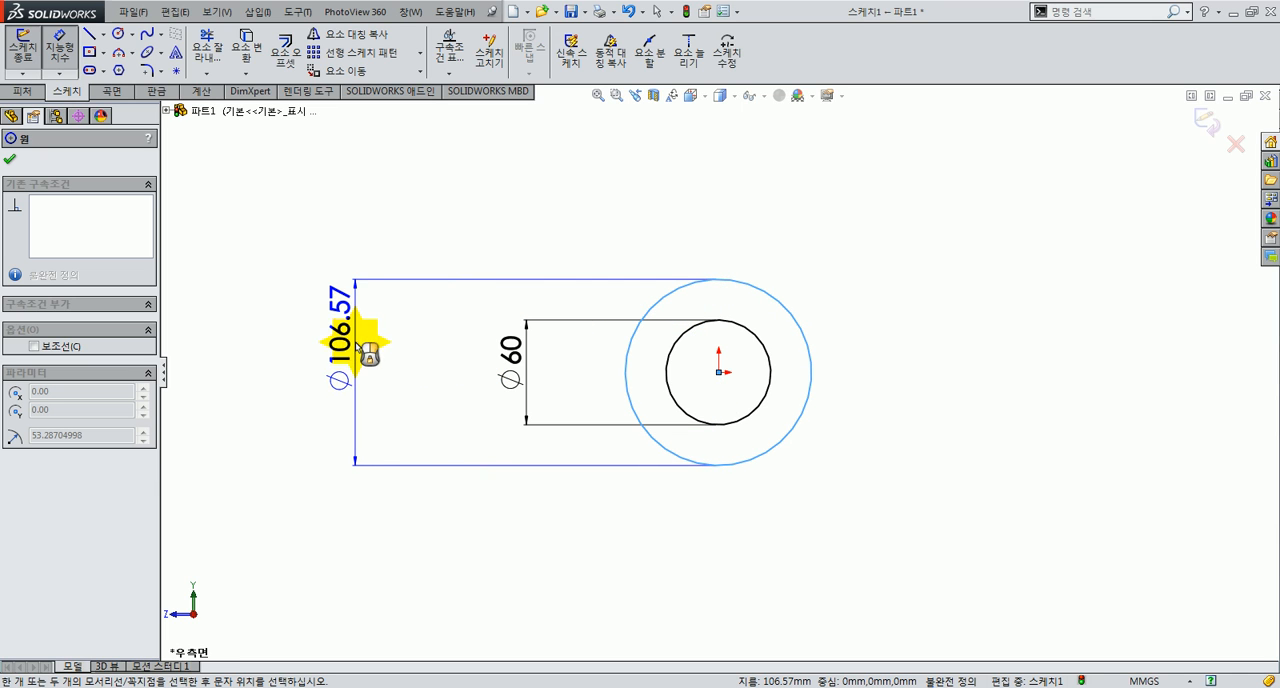
{"action": "left_click", "coordinate": [483, 384]}
{"action": "type", "text": "80"}
{"action": "key", "text": "Return"}
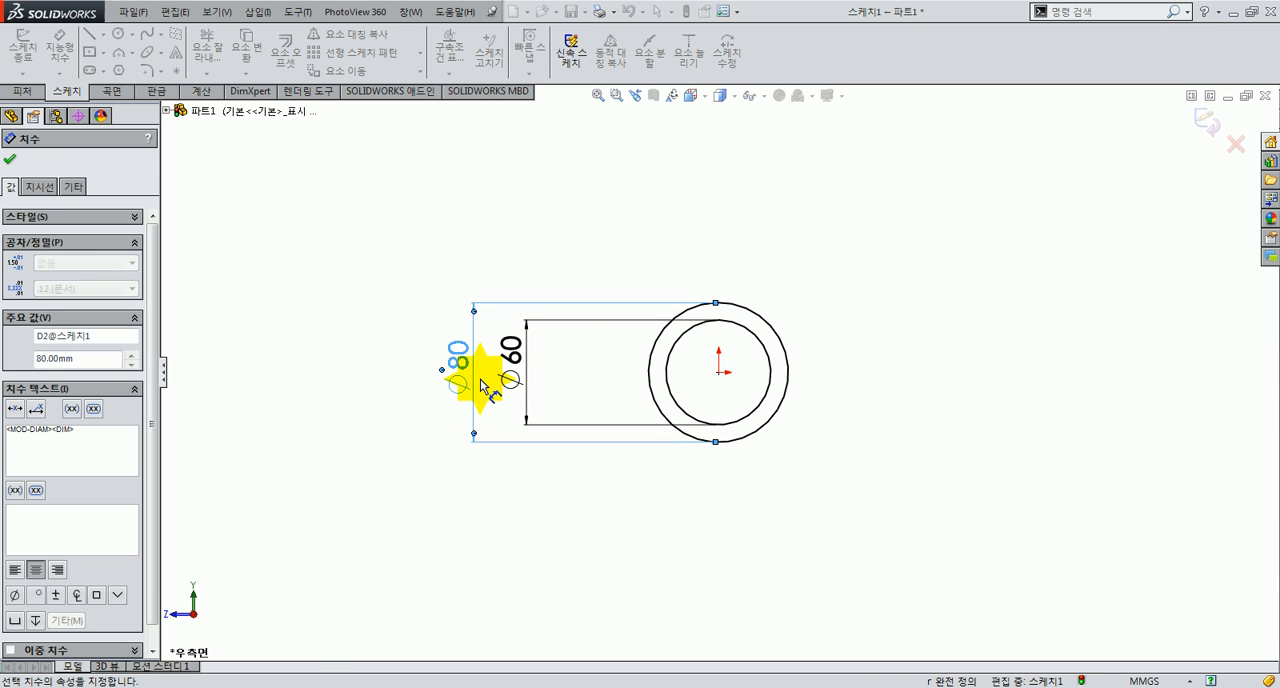
{"action": "left_click", "coordinate": [510, 378]}
{"action": "scroll", "coordinate": [828, 398], "scroll_direction": "up", "scroll_amount": 2}
{"action": "scroll", "coordinate": [826, 378], "scroll_direction": "down", "scroll_amount": 4}
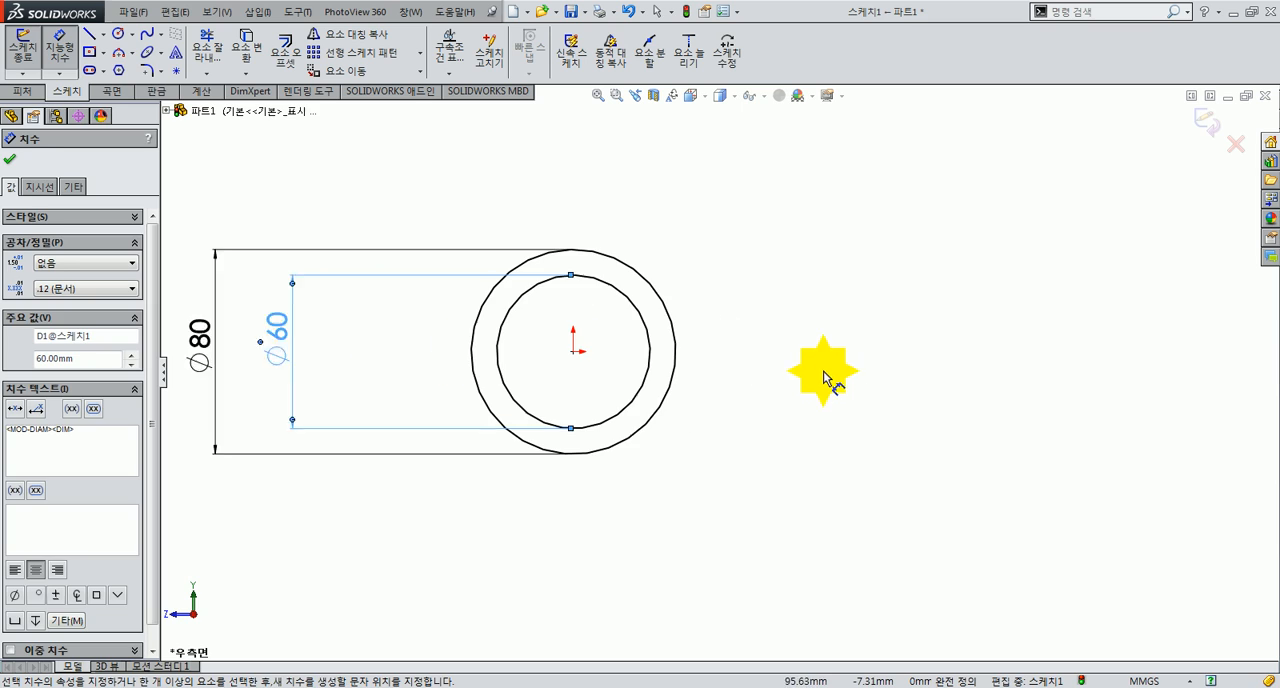
{"action": "key", "text": "Escape"}
Step: Draw two centerlines from the origin, one horizontal about 151 mm long and one sloping down on the opposite side at about 31°
{"action": "left_click", "coordinate": [103, 34]}
{"action": "left_click", "coordinate": [112, 68]}
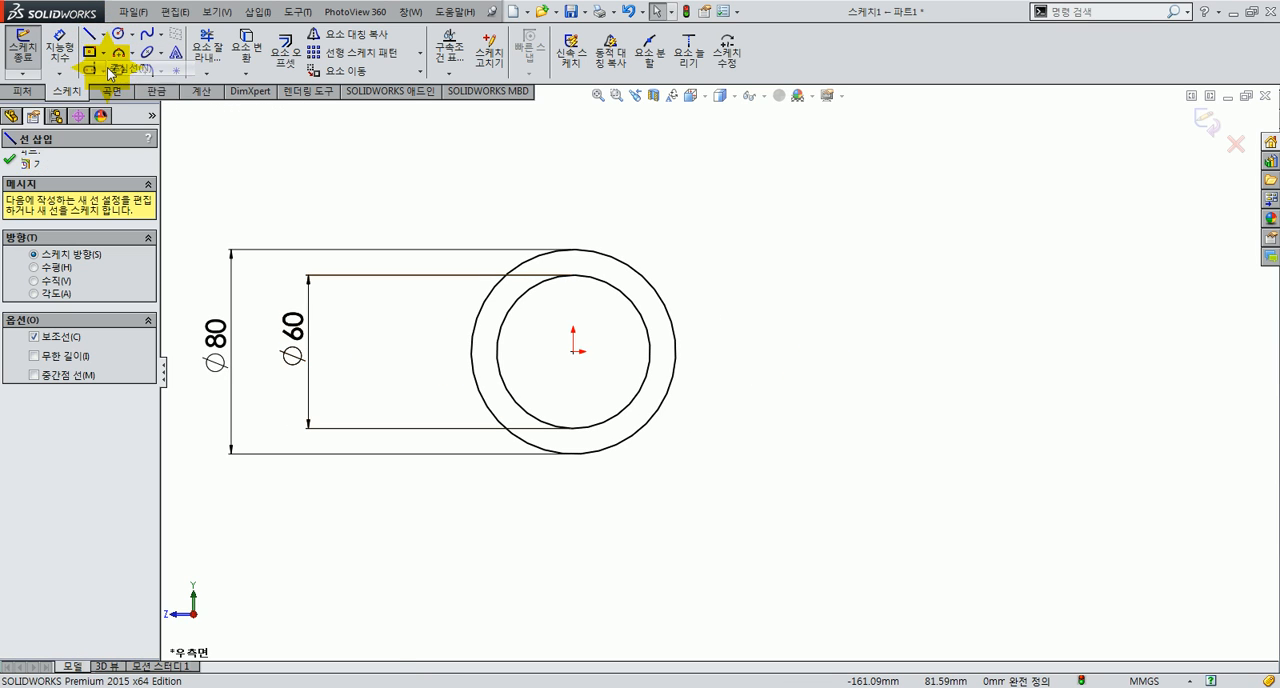
{"action": "left_click_drag", "start_coordinate": [872, 358], "coordinate": [960, 351]}
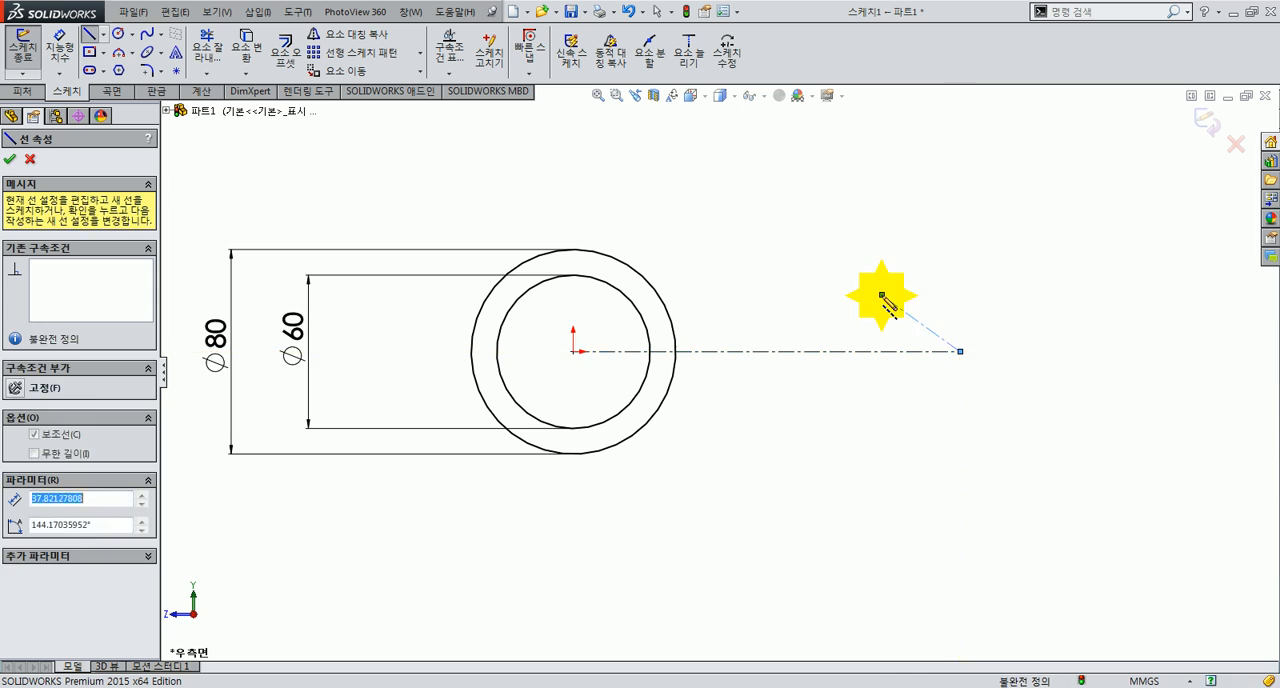
{"action": "left_click", "coordinate": [573, 351]}
{"action": "left_click", "coordinate": [266, 533]}
{"action": "key", "text": "Escape"}
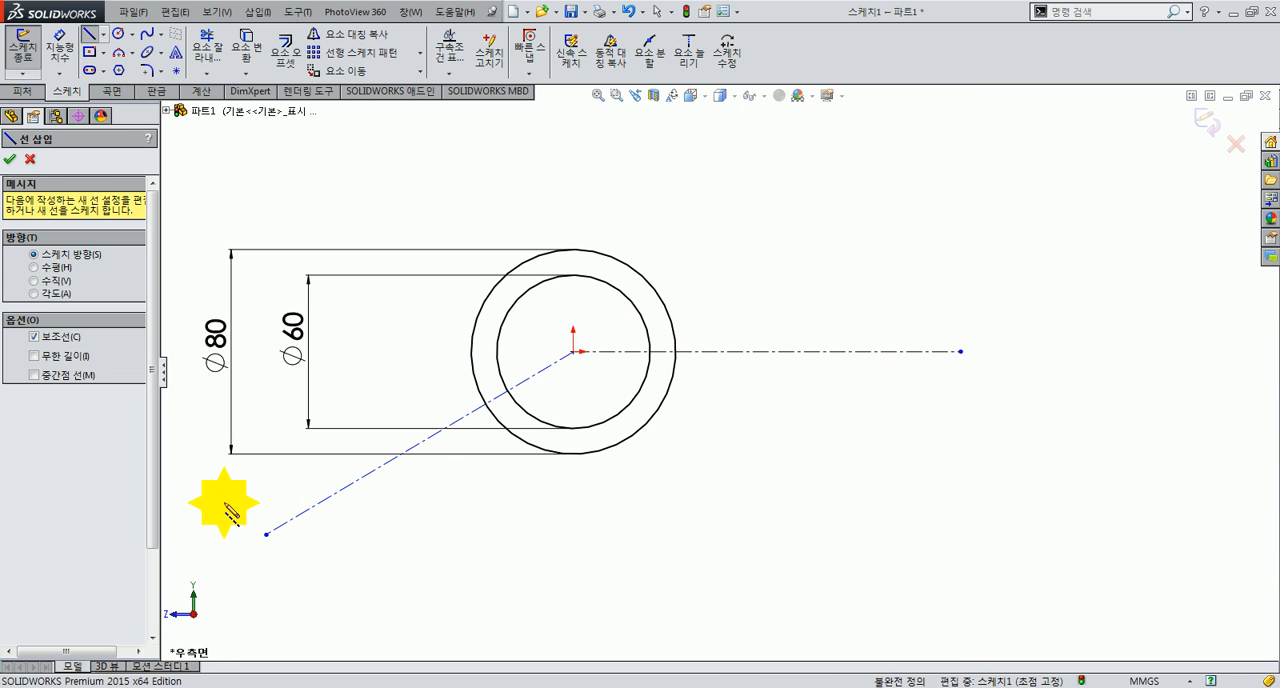
Step: Dimension the angle between the sloping centerline and the extended horizontal centerline as 35°
{"action": "left_click", "coordinate": [65, 54]}
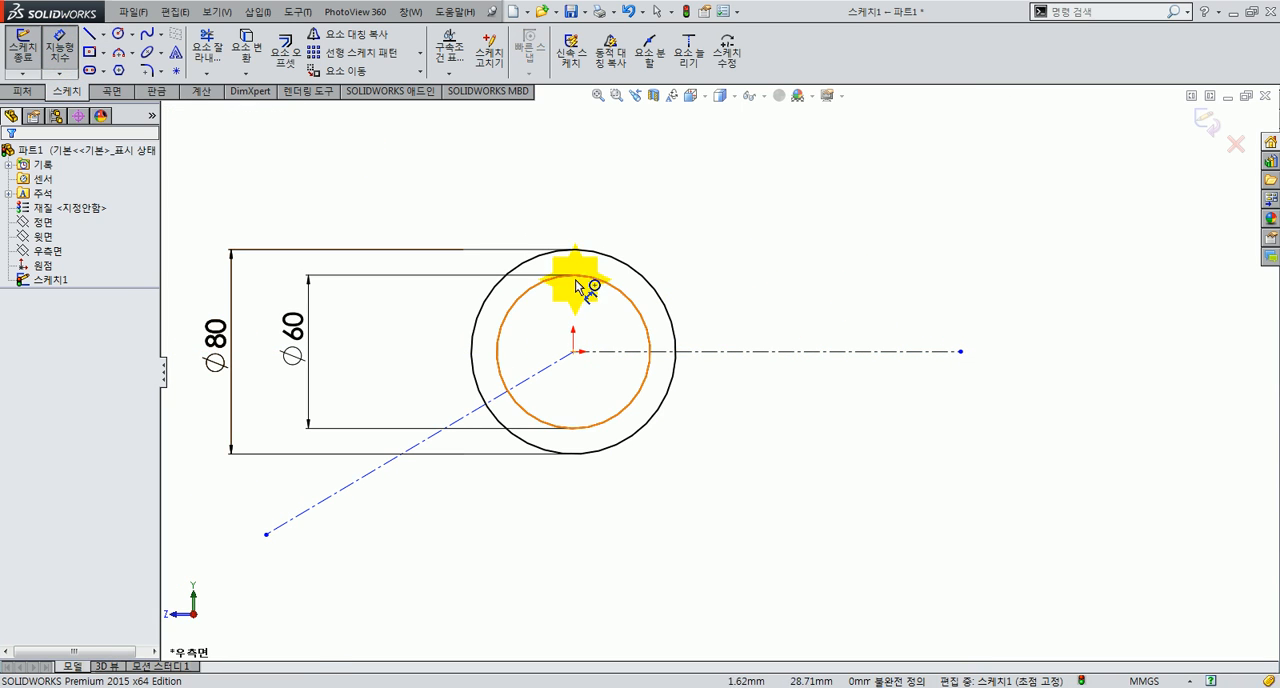
{"action": "left_click", "coordinate": [543, 370]}
{"action": "left_click", "coordinate": [614, 354]}
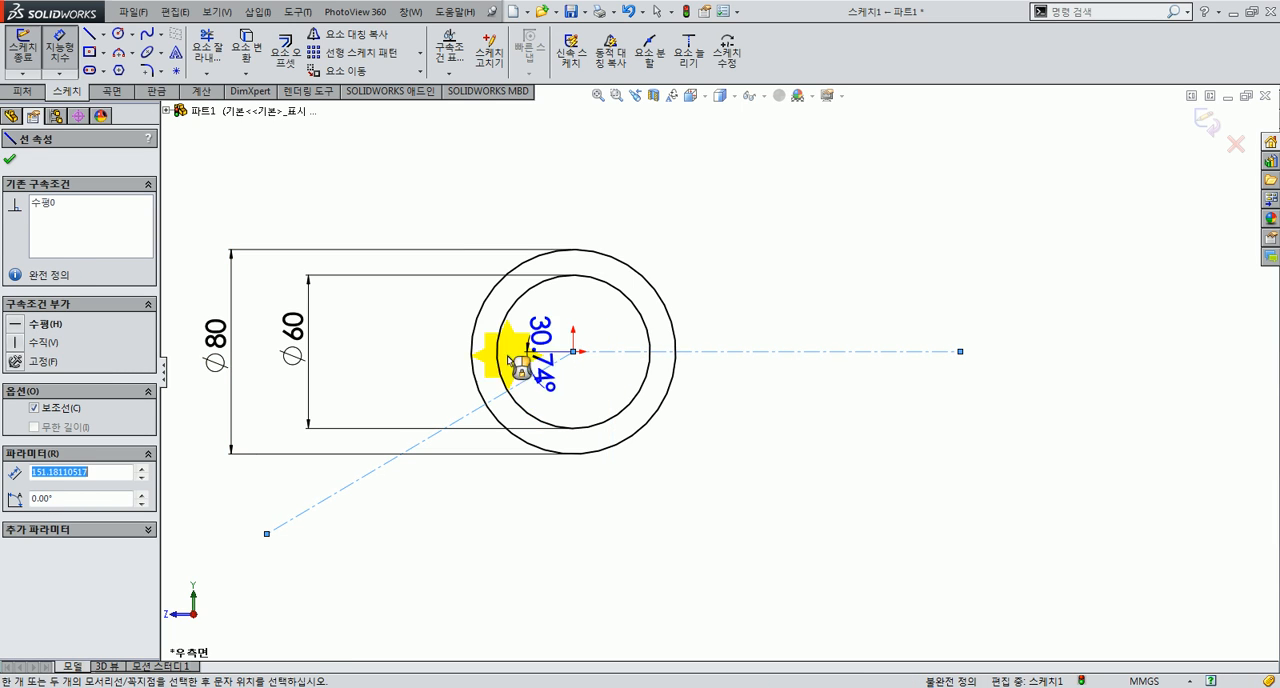
{"action": "left_click", "coordinate": [408, 398]}
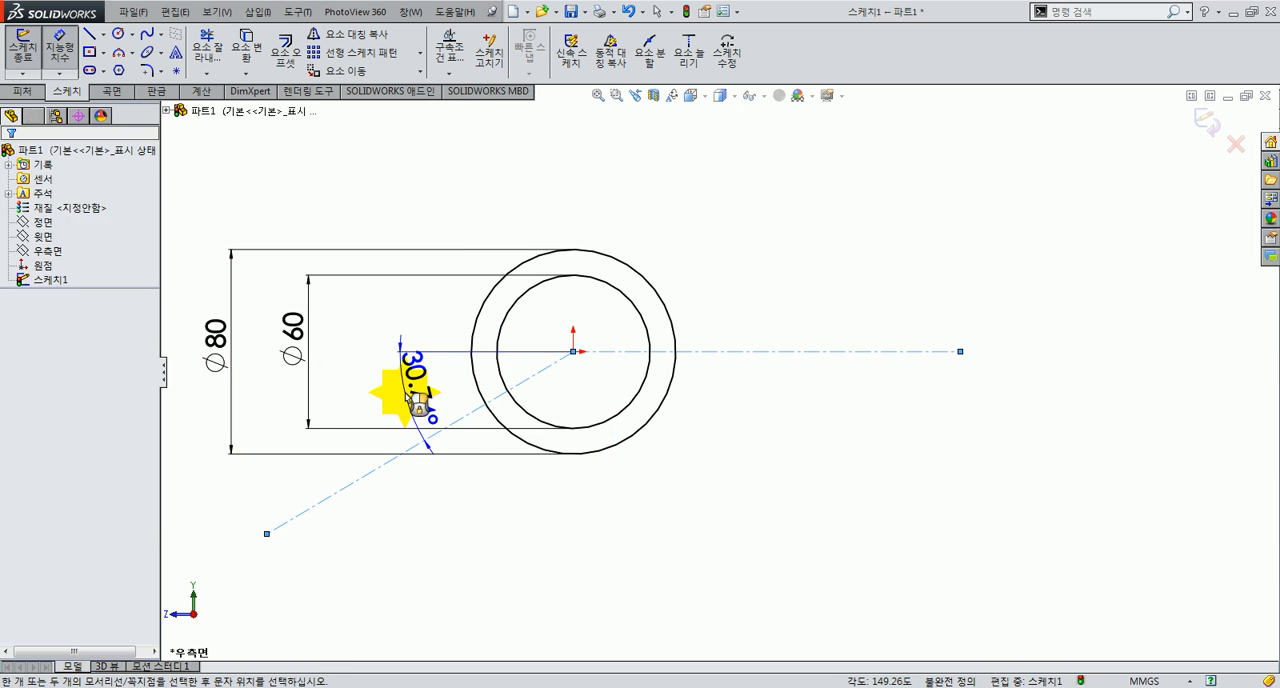
{"action": "key", "text": "Return"}
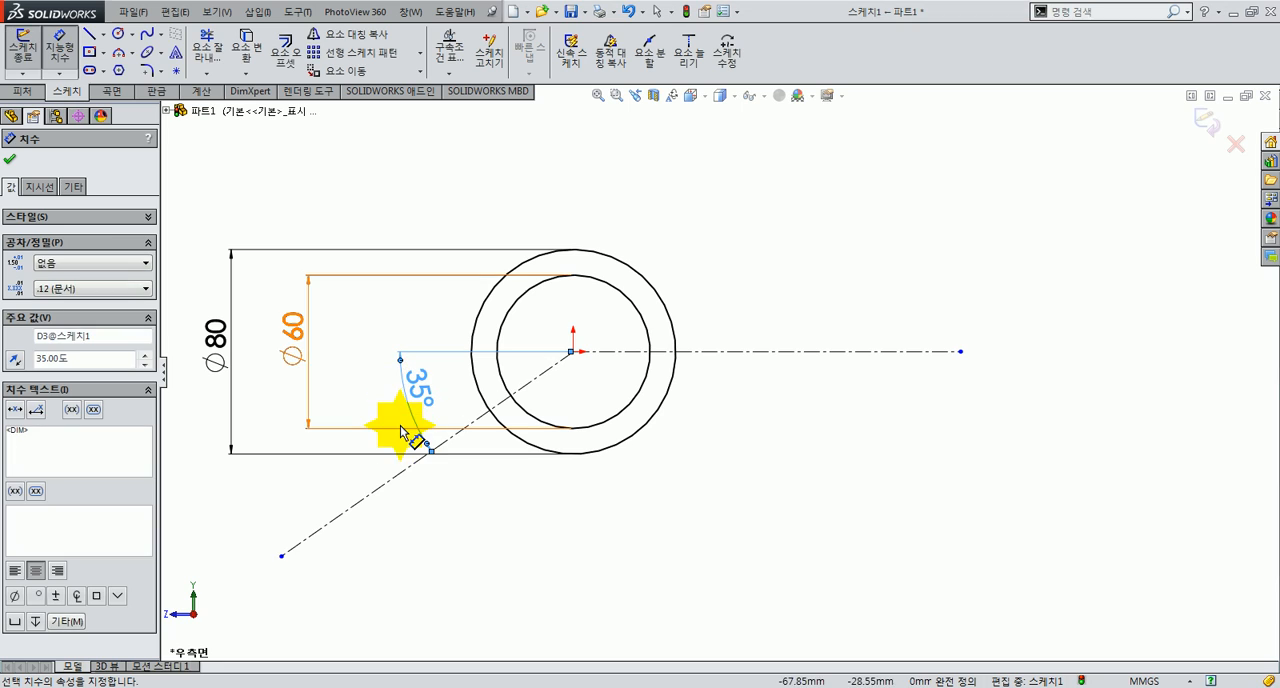
{"action": "left_click", "coordinate": [446, 522]}
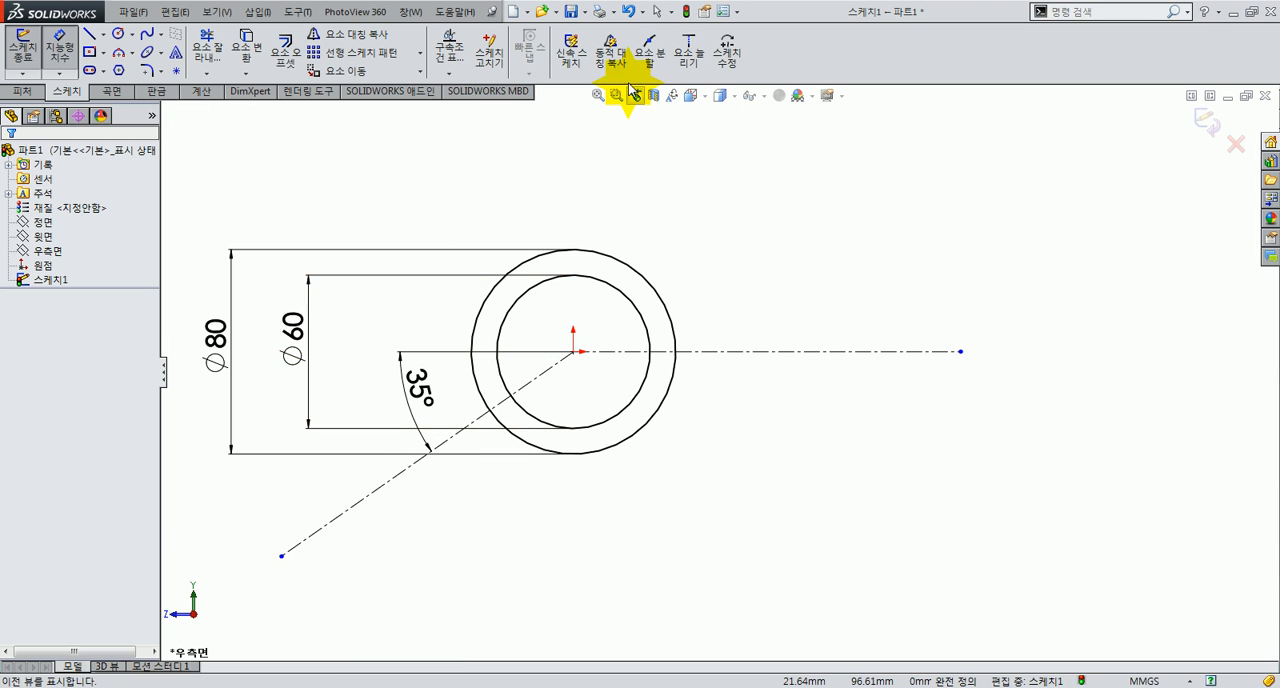
Step: With dynamic mirroring about the horizontal centerline, sketch a stepped arm outline with a tip about 33 mm long and a thicker section reaching the outer circle
{"action": "left_click", "coordinate": [612, 52]}
{"action": "left_click", "coordinate": [722, 346]}
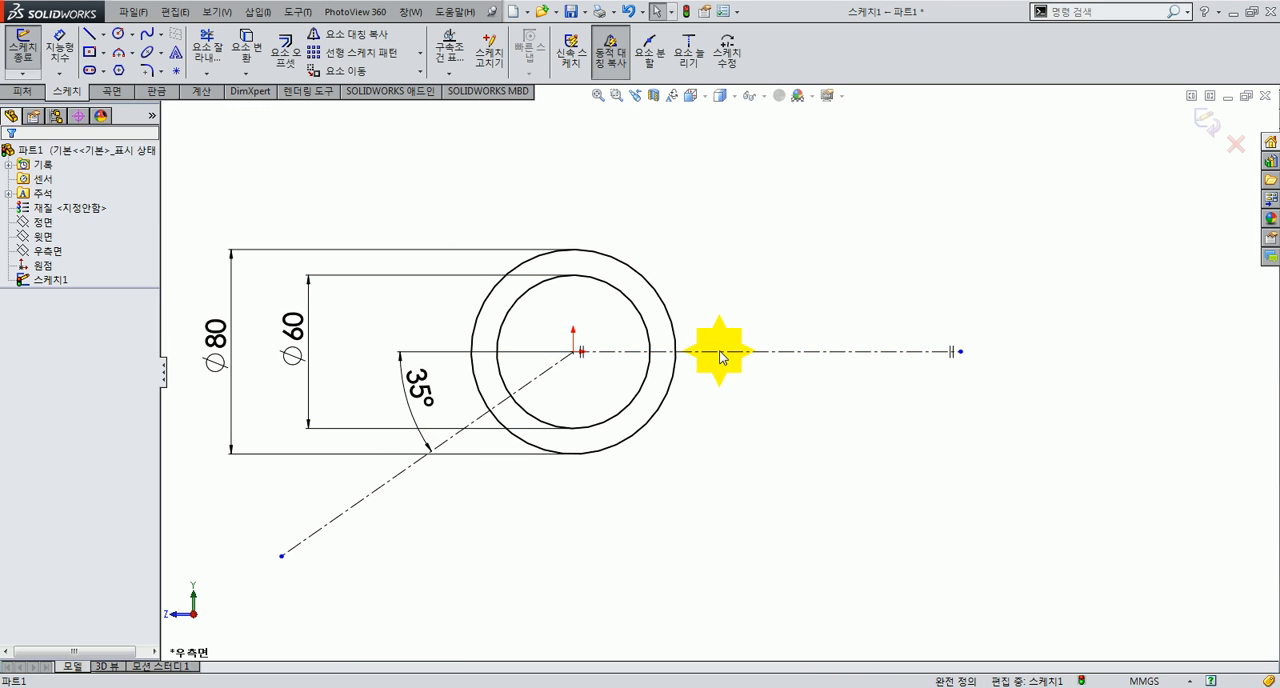
{"action": "left_click", "coordinate": [252, 56]}
{"action": "left_click", "coordinate": [89, 34]}
{"action": "left_click", "coordinate": [958, 351]}
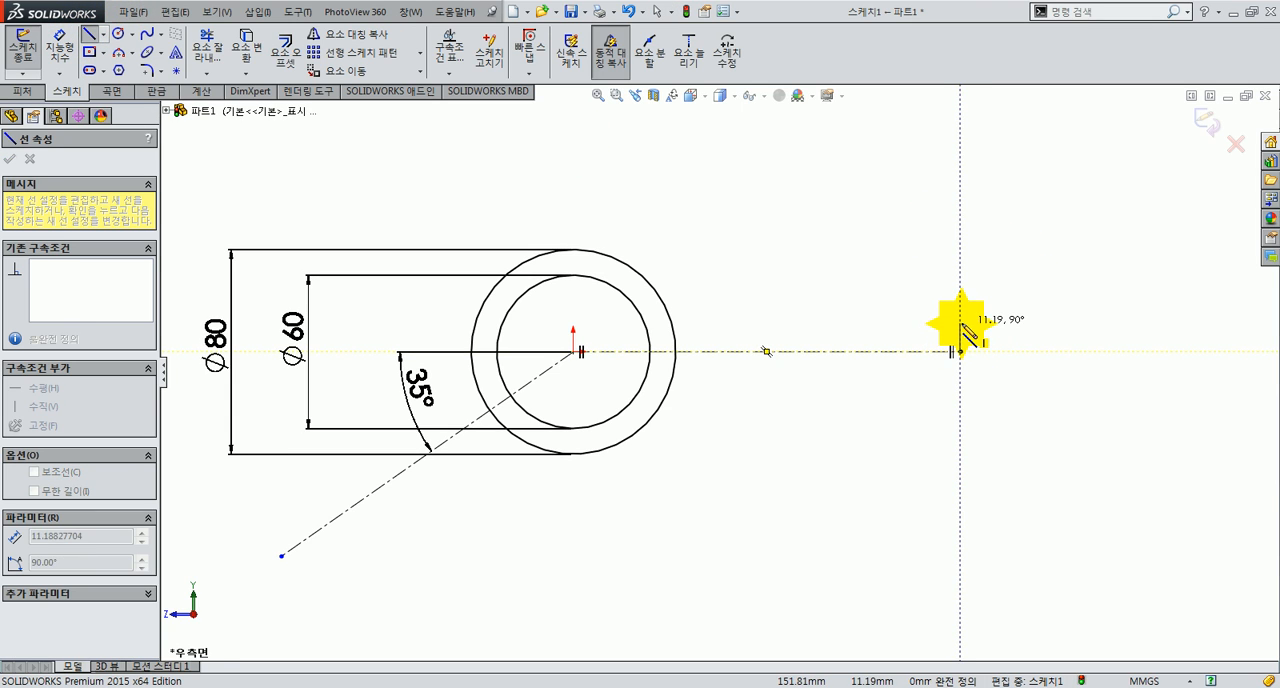
{"action": "left_click", "coordinate": [960, 322]}
{"action": "left_click", "coordinate": [876, 322]}
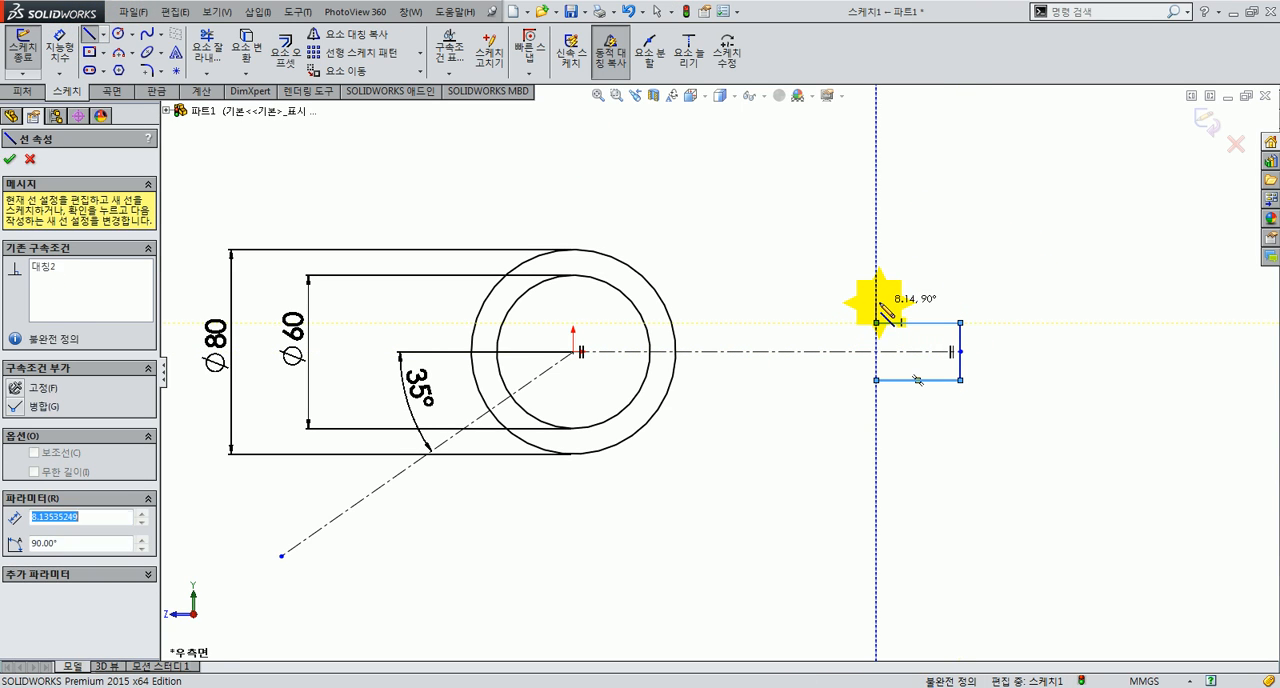
{"action": "left_click", "coordinate": [876, 301]}
{"action": "left_click", "coordinate": [664, 302]}
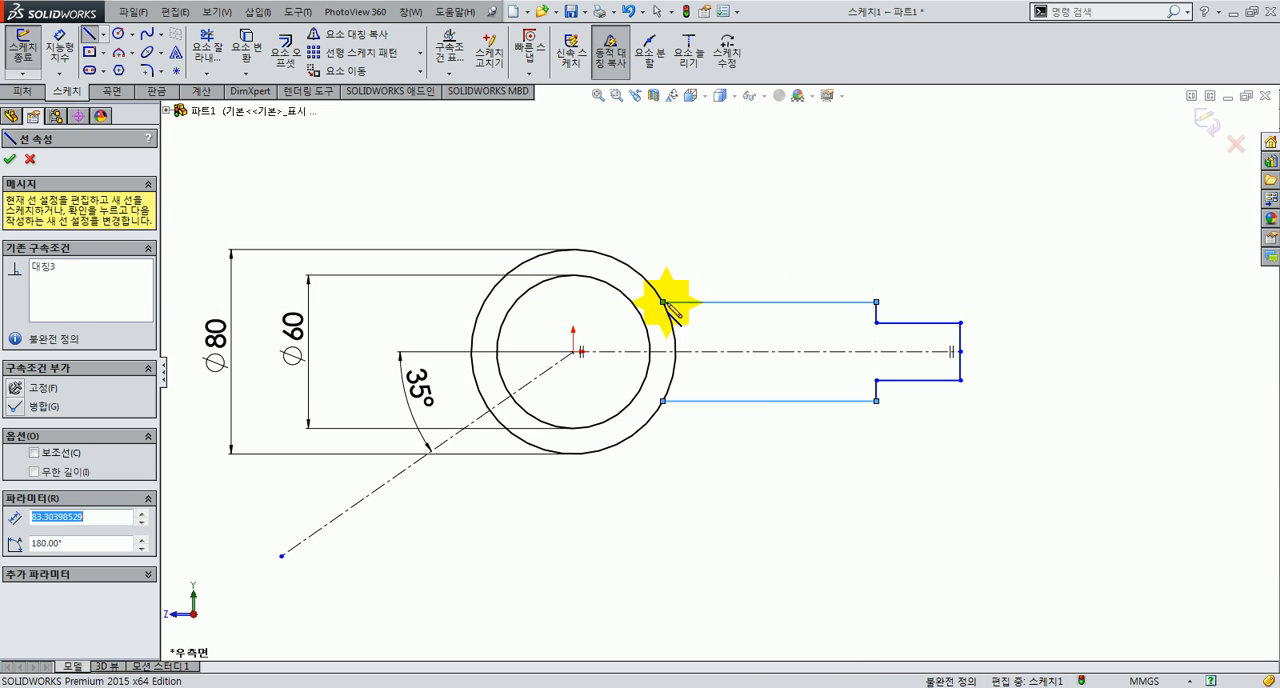
{"action": "key", "text": "Escape"}
Step: Dimension the thickness of the arm's narrow tip as 13 mm
{"action": "left_click", "coordinate": [49, 46]}
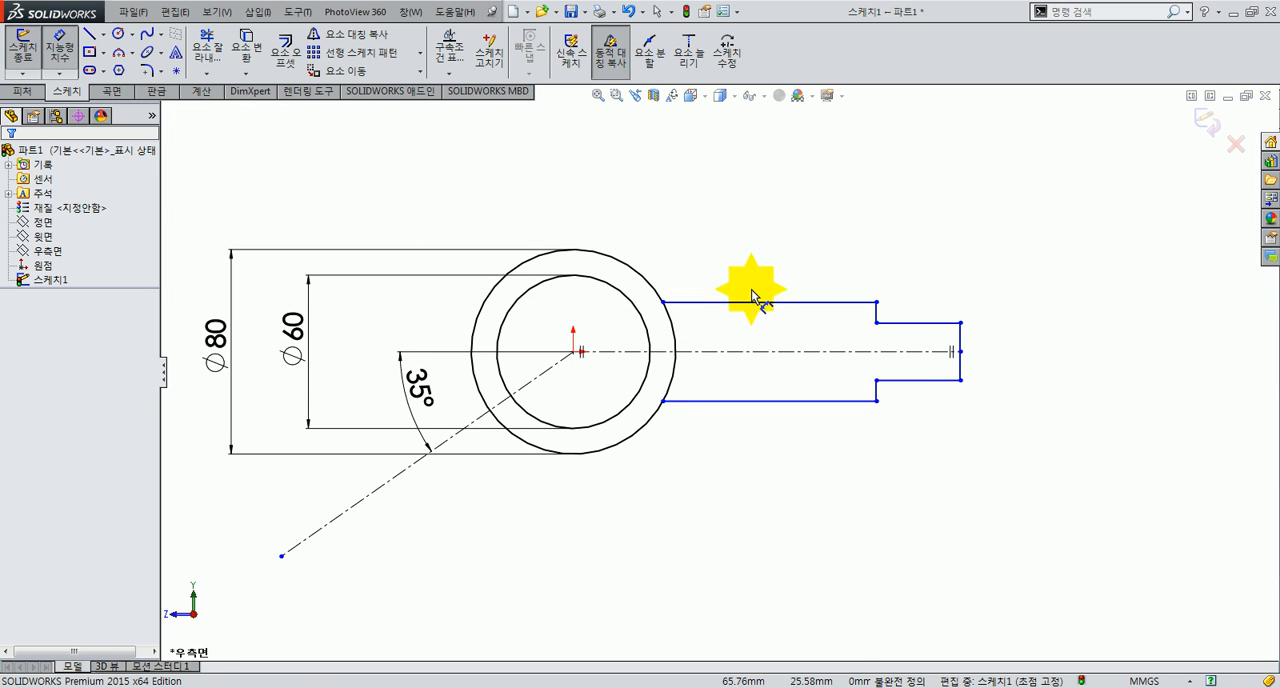
{"action": "scroll", "coordinate": [915, 340], "scroll_direction": "up", "scroll_amount": 1}
{"action": "left_click", "coordinate": [903, 333]}
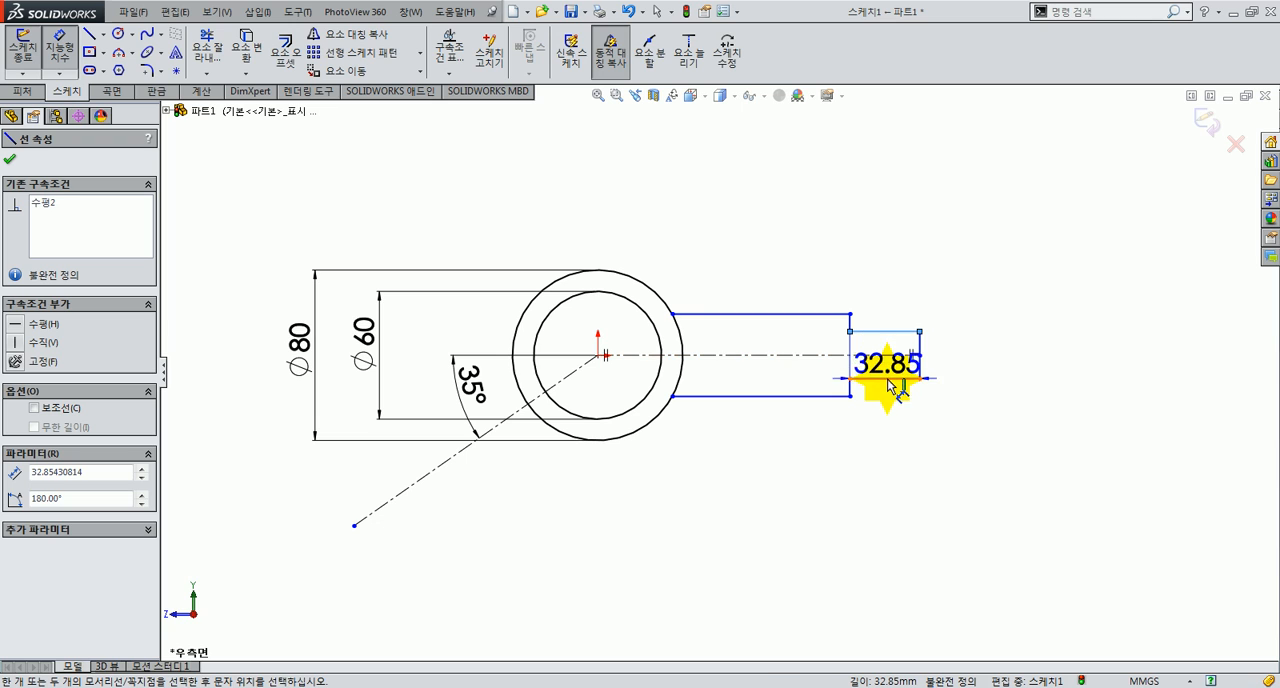
{"action": "left_click", "coordinate": [907, 378]}
{"action": "left_click", "coordinate": [983, 443]}
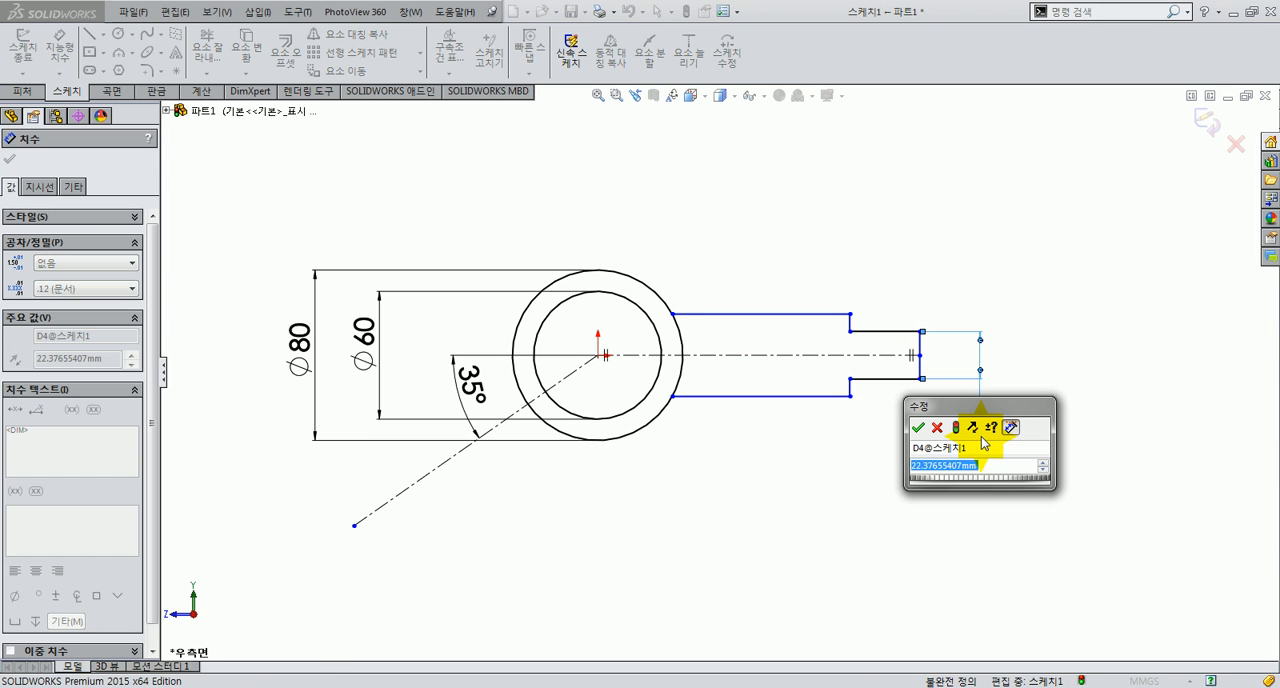
{"action": "type", "text": "13"}
{"action": "key", "text": "Return"}
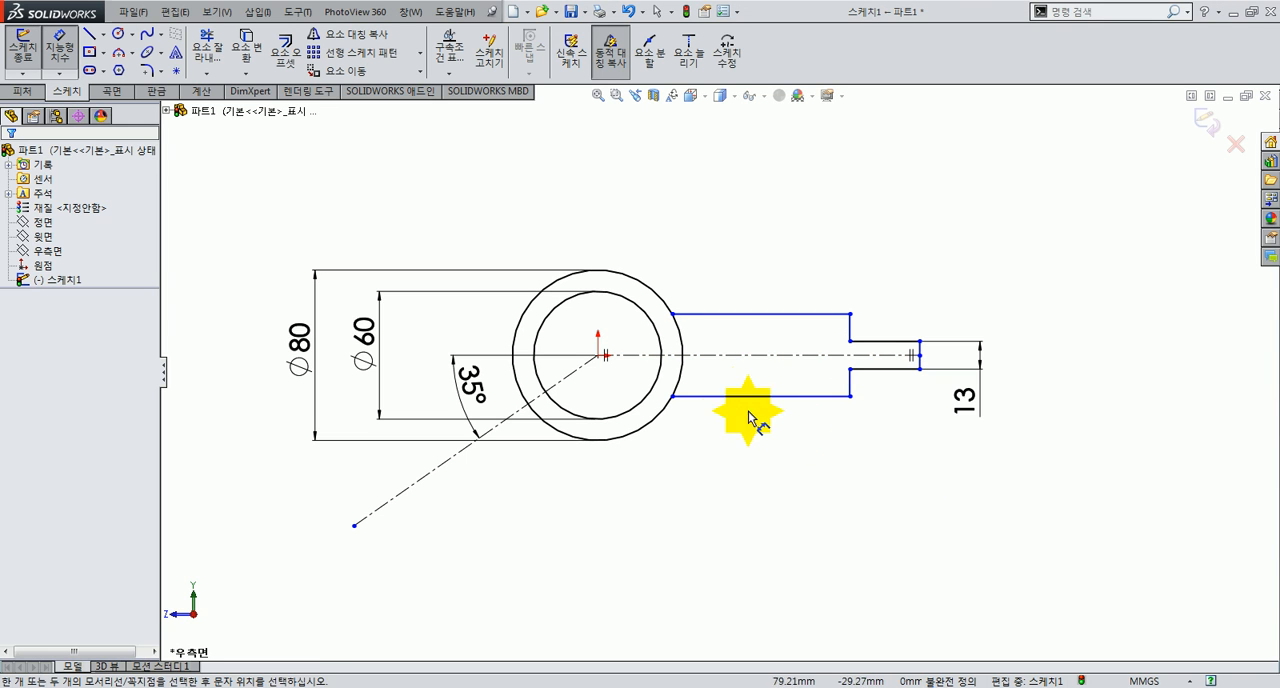
Step: Dimension the thickness of the horizontal arm's thicker section as 20 mm
{"action": "left_click", "coordinate": [731, 396]}
{"action": "left_click", "coordinate": [741, 314]}
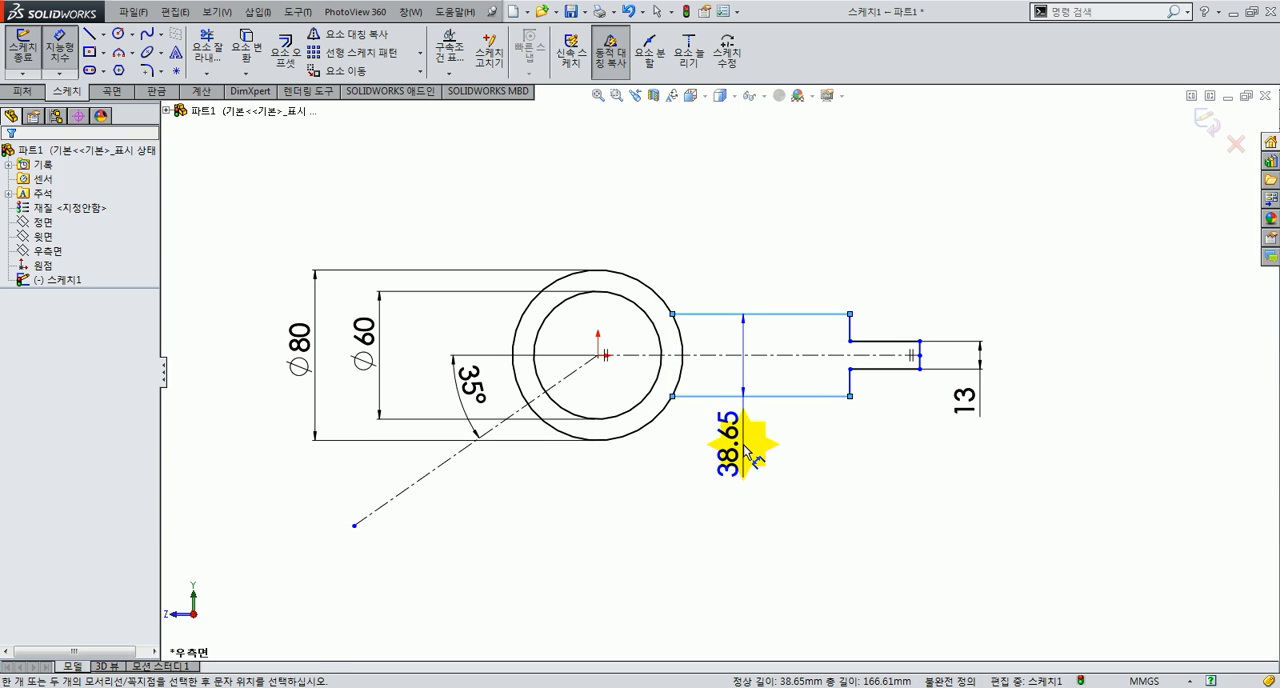
{"action": "left_click", "coordinate": [746, 449]}
{"action": "type", "text": "20"}
{"action": "key", "text": "Return"}
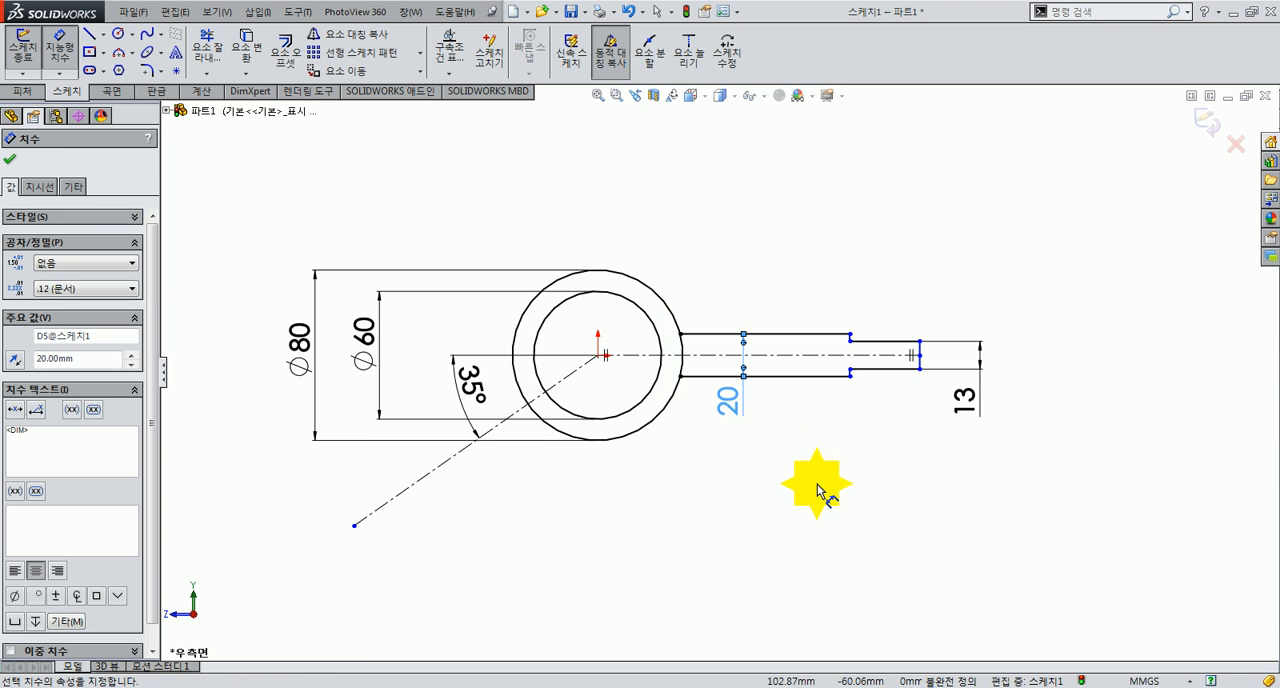
{"action": "left_click", "coordinate": [815, 486]}
Step: Check the reference drawing and dimension the horizontal distance from the hub centre to the arm's tip as 156+32 mm
{"action": "key", "text": "alt+Tab"}
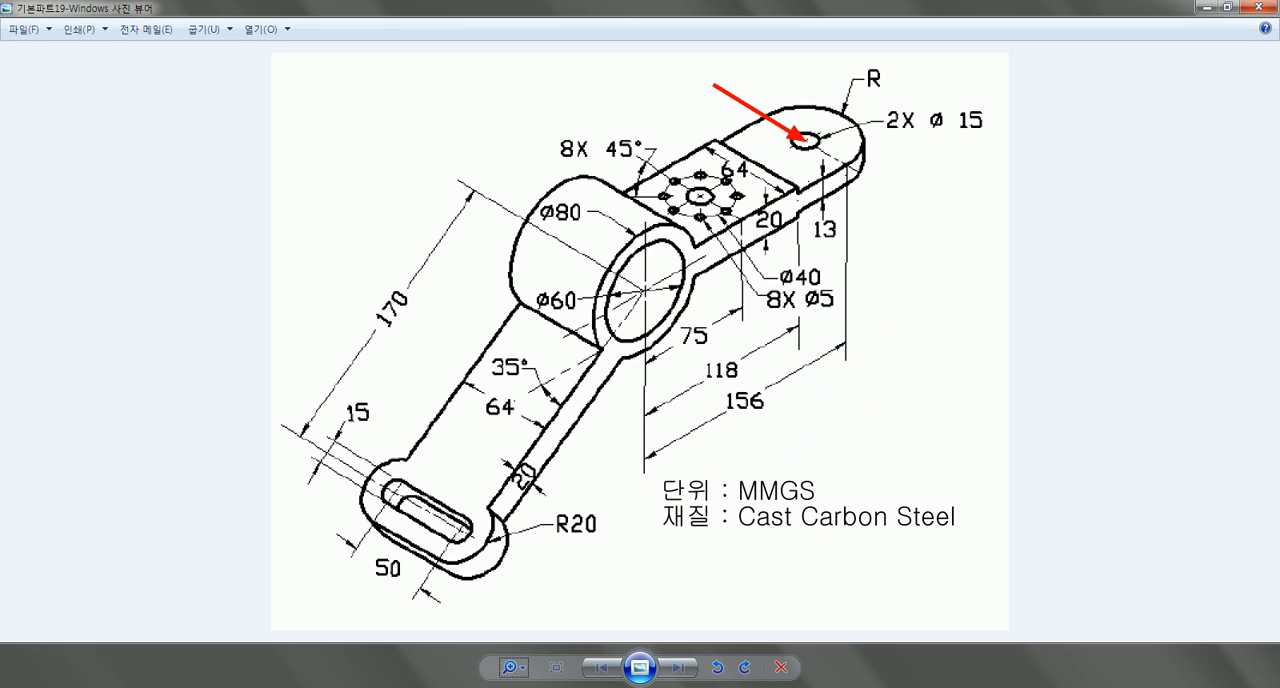
{"action": "key", "text": "alt+Tab"}
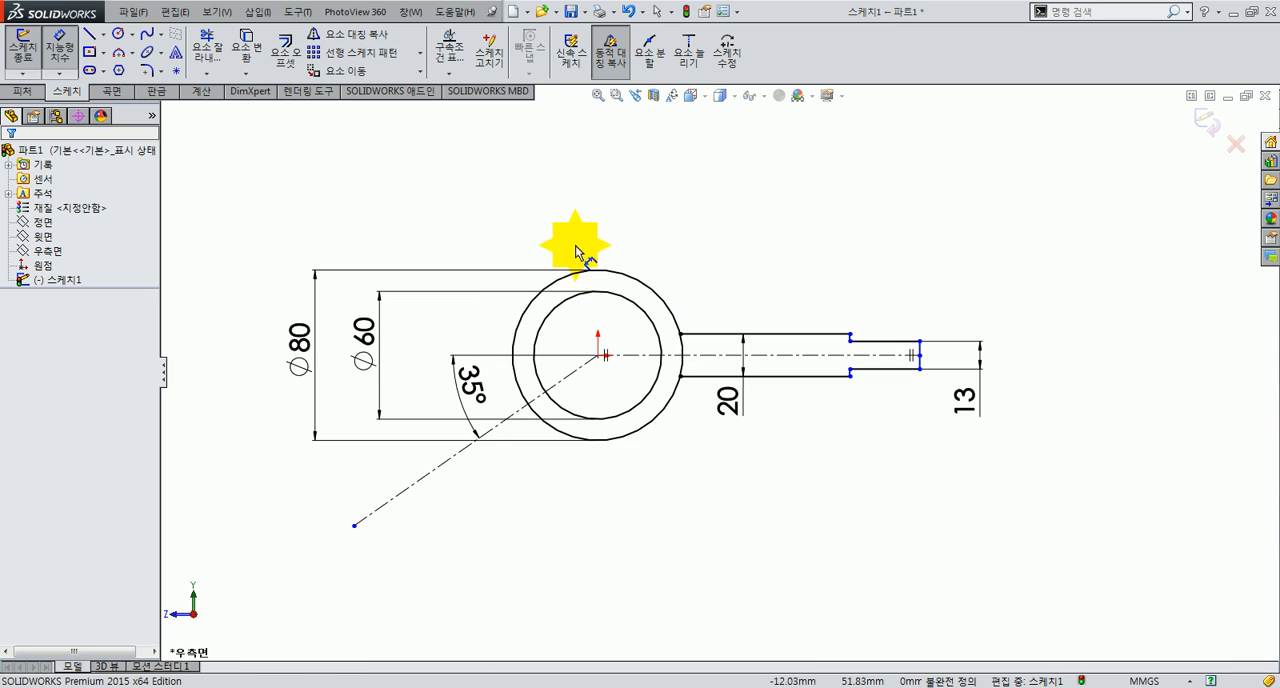
{"action": "left_click", "coordinate": [590, 272]}
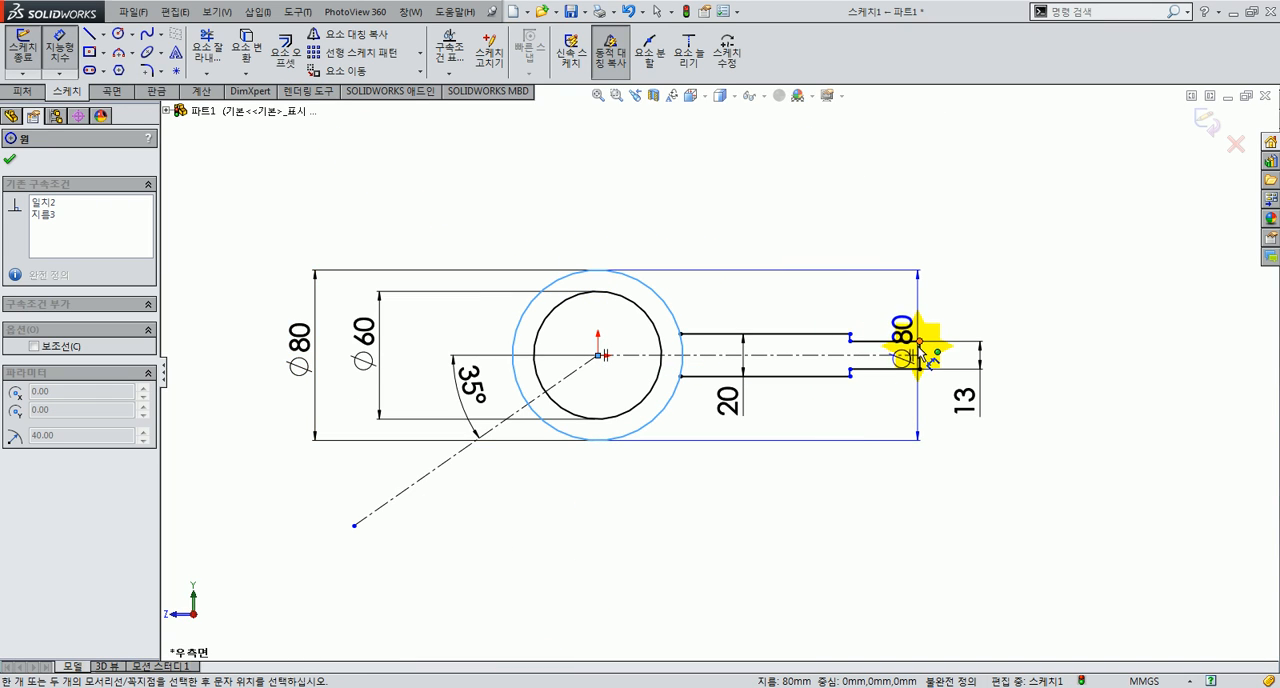
{"action": "left_click", "coordinate": [920, 355]}
{"action": "left_click", "coordinate": [700, 206]}
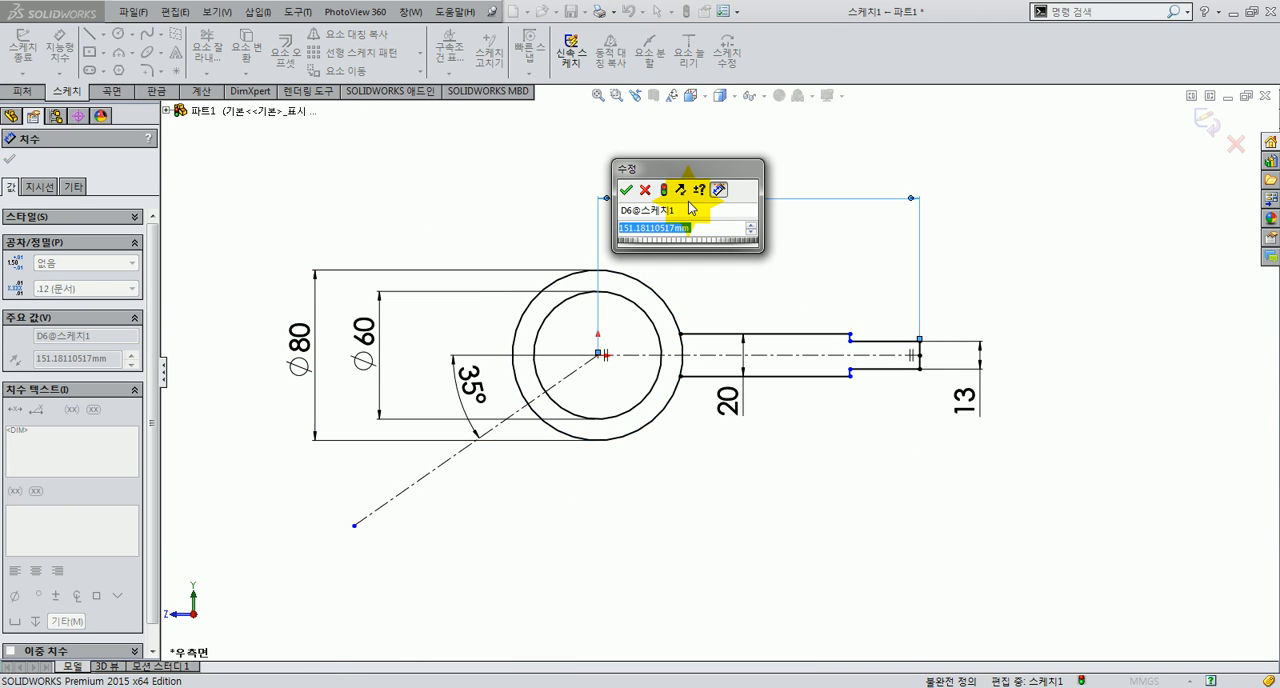
{"action": "type", "text": "156"}
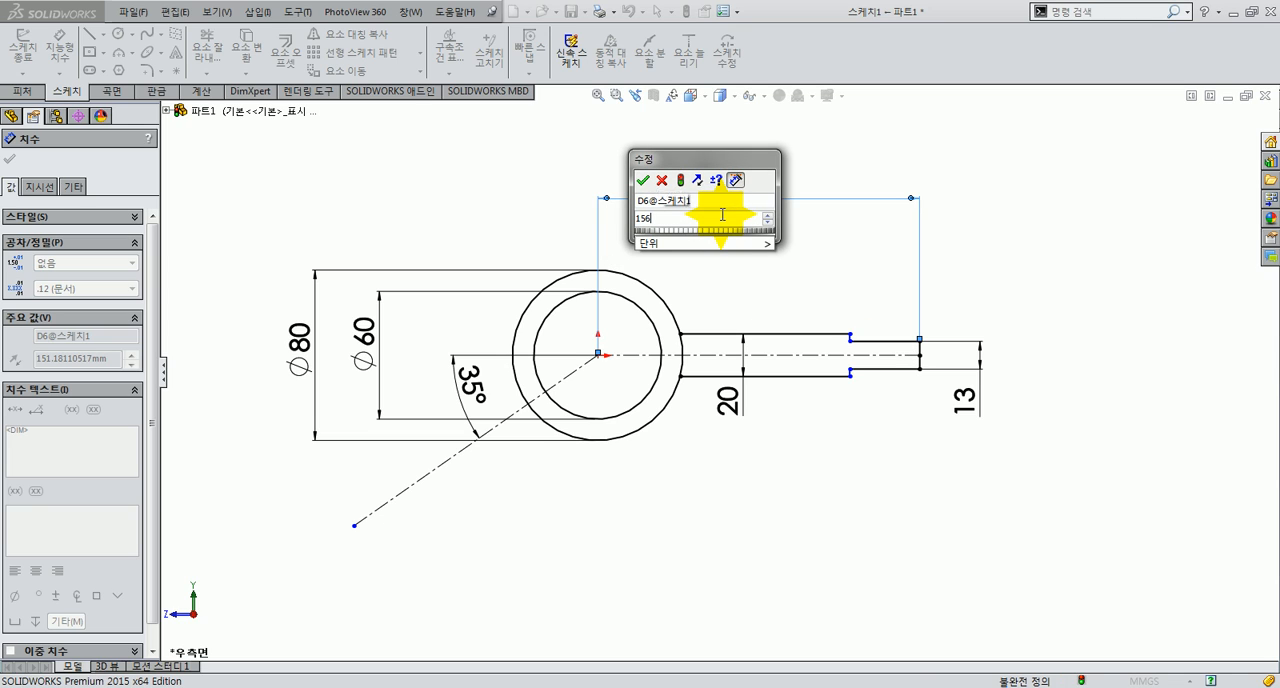
{"action": "type", "text": "+32"}
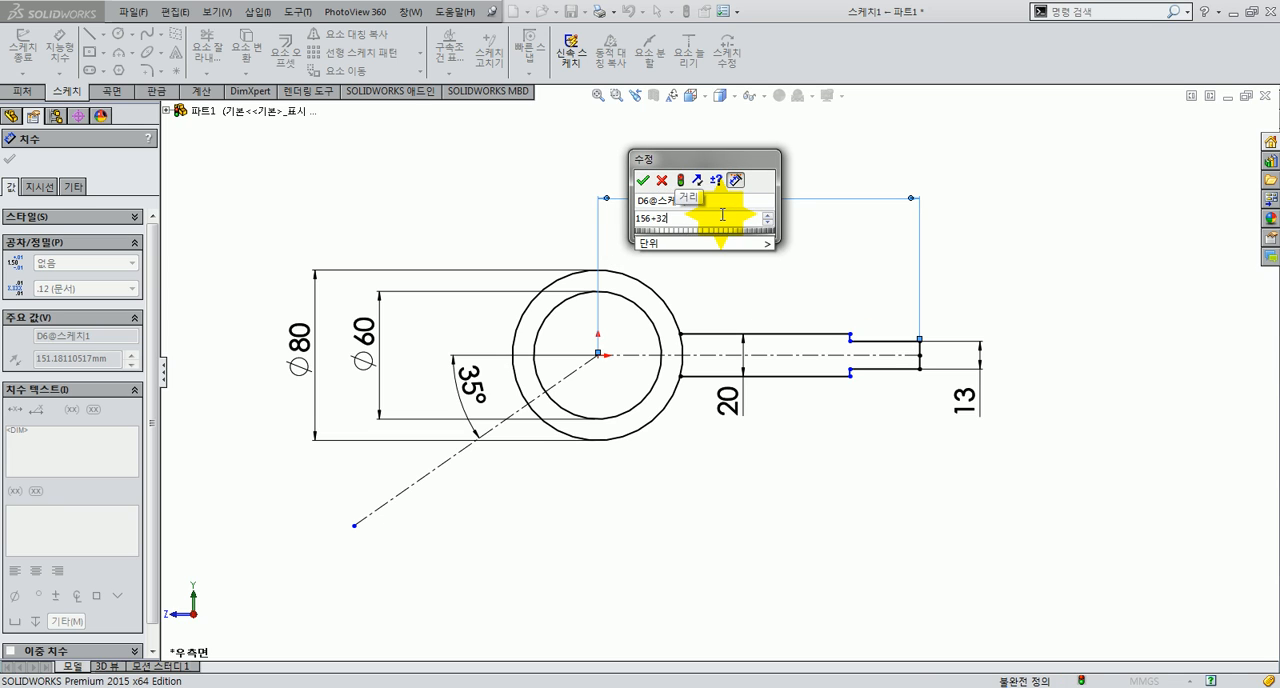
{"action": "left_click", "coordinate": [720, 243]}
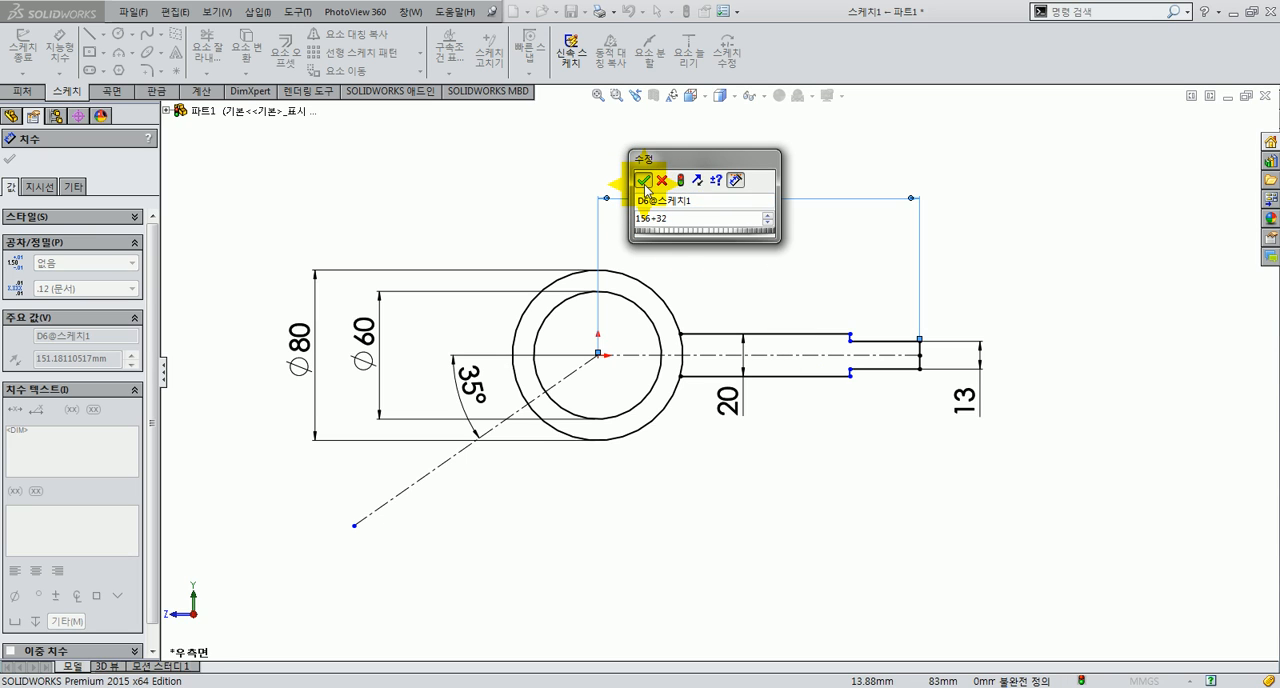
{"action": "type", "text": "2"}
{"action": "left_click", "coordinate": [644, 180]}
{"action": "left_click", "coordinate": [711, 234]}
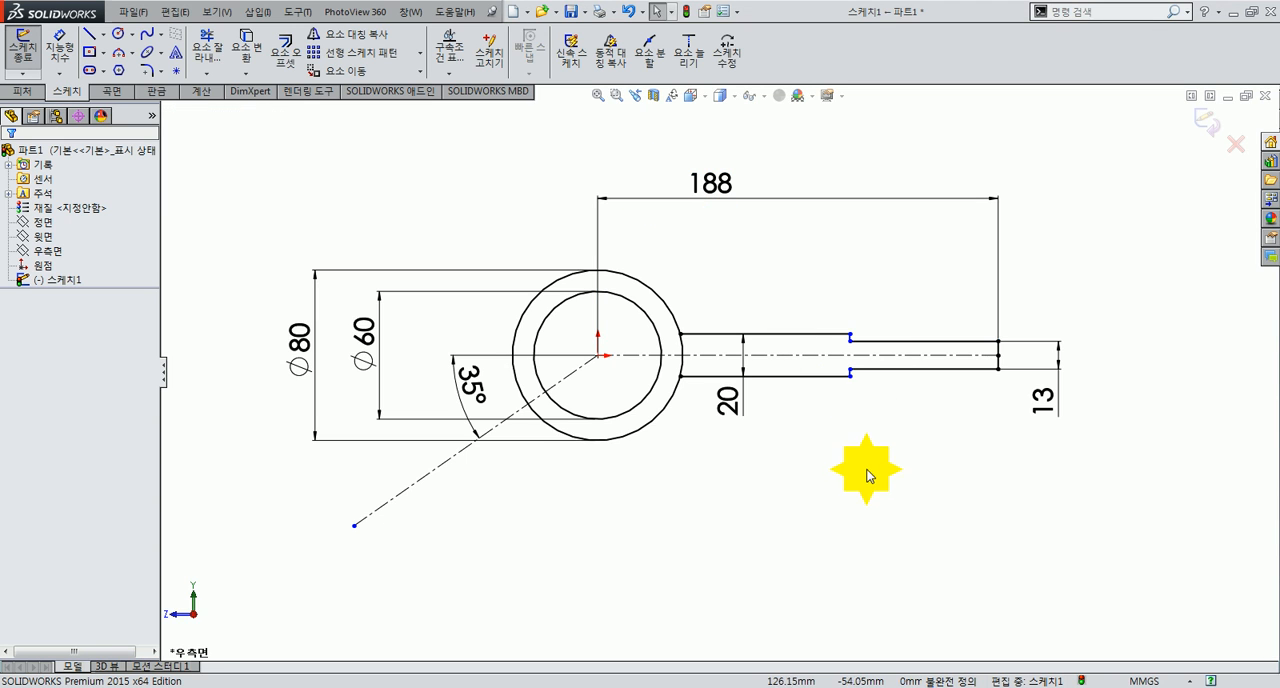
Step: Dimension the horizontal distance from the hub centre to the arm's thickness step as 118 mm
{"action": "right_click_drag", "start_coordinate": [862, 468], "coordinate": [856, 410]}
{"action": "left_click", "coordinate": [851, 377]}
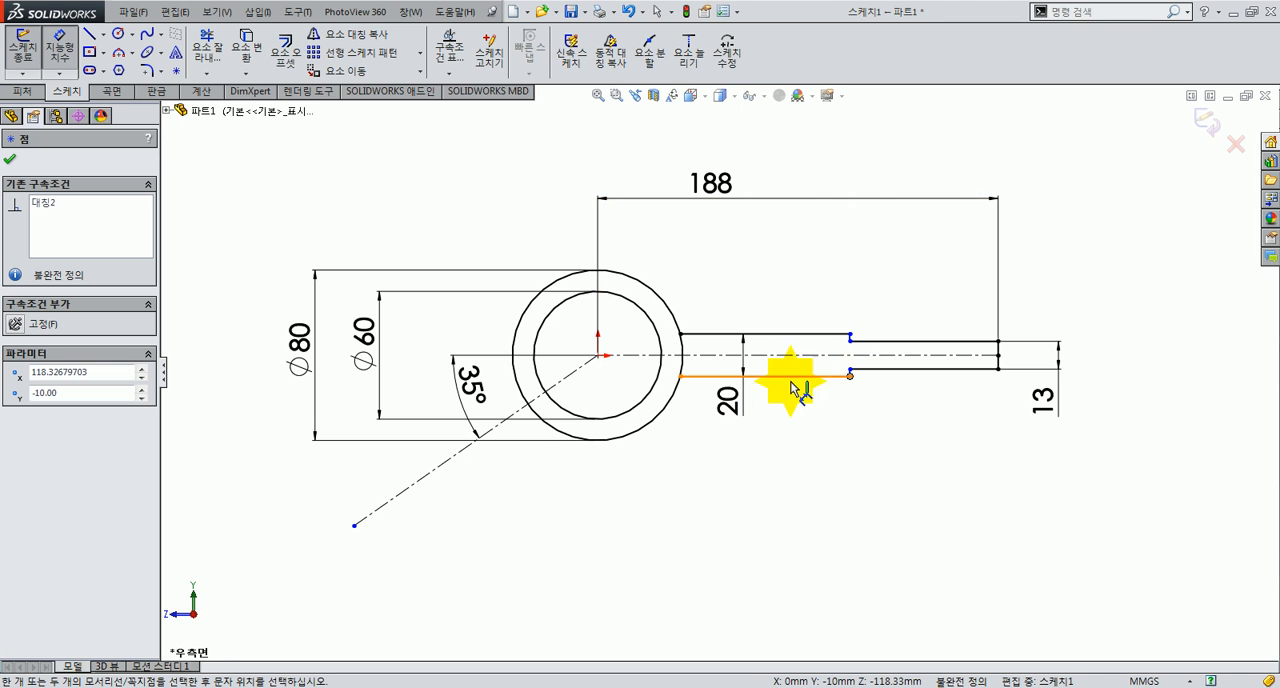
{"action": "left_click", "coordinate": [652, 325]}
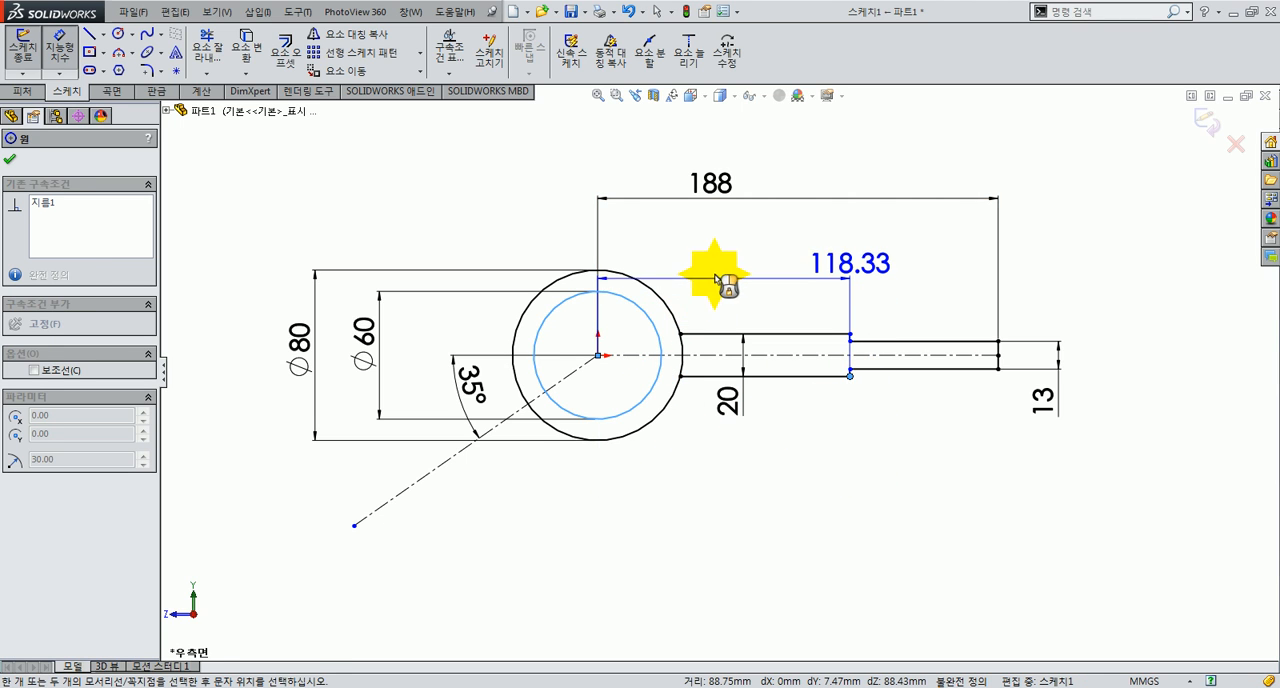
{"action": "left_click", "coordinate": [718, 274]}
{"action": "type", "text": "1"}
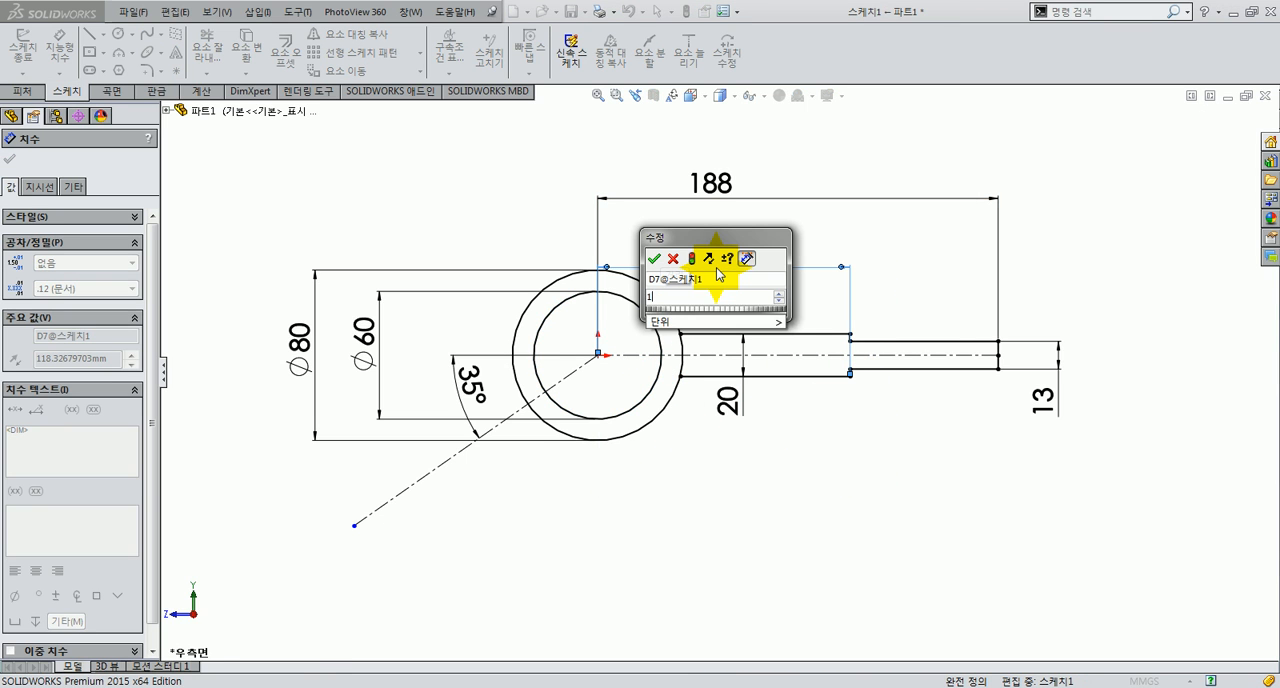
{"action": "type", "text": "18"}
{"action": "key", "text": "Return"}
{"action": "left_click", "coordinate": [640, 445]}
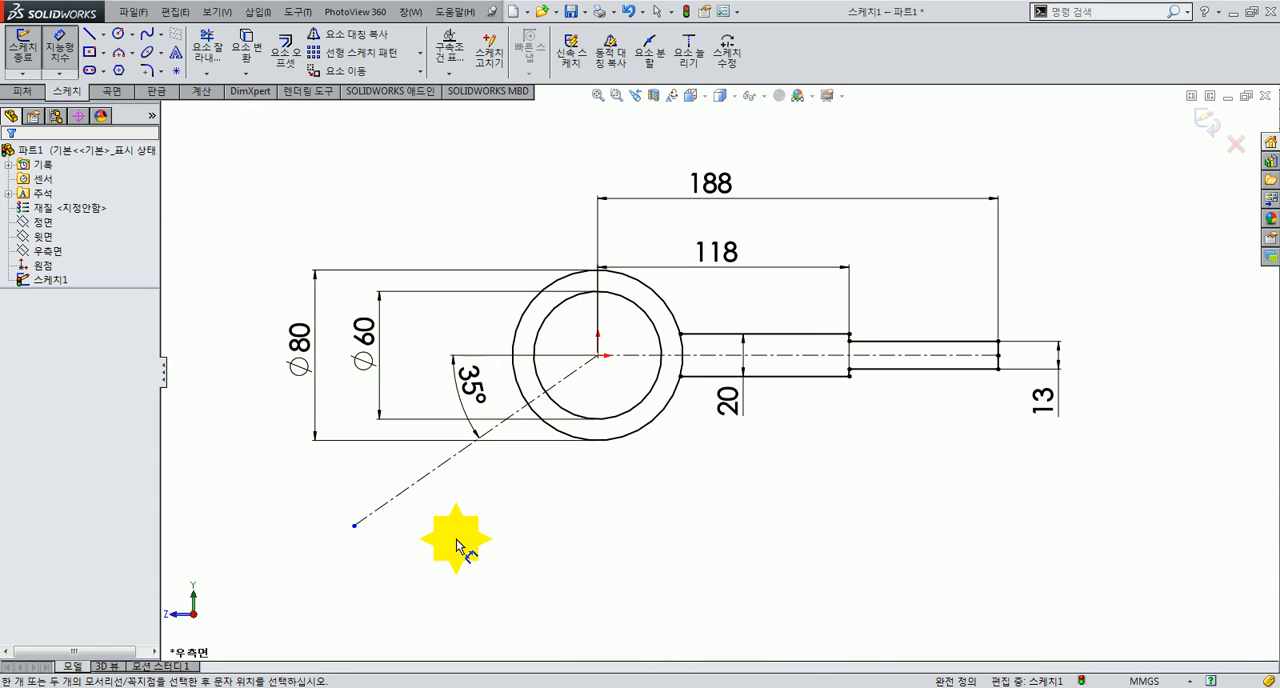
{"action": "scroll", "coordinate": [456, 537], "scroll_direction": "up", "scroll_amount": 2}
{"action": "scroll", "coordinate": [456, 537], "scroll_direction": "down", "scroll_amount": 2}
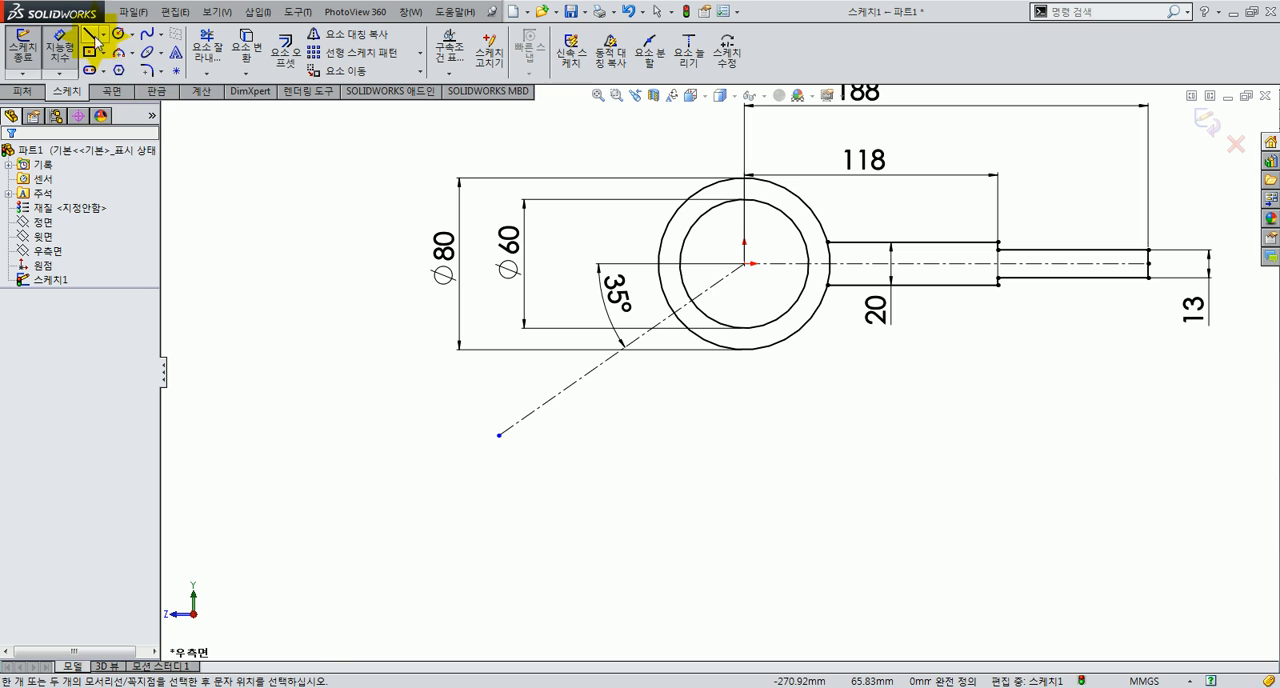
{"action": "left_click", "coordinate": [90, 34]}
{"action": "left_click", "coordinate": [745, 264]}
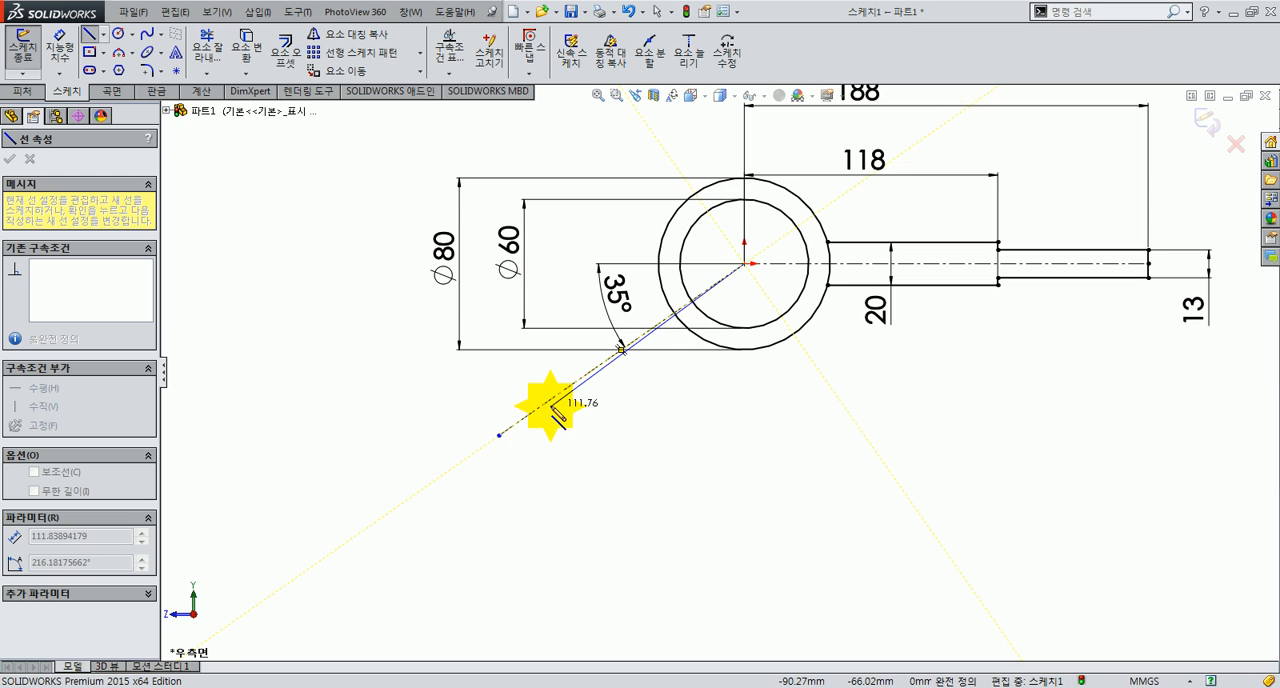
{"action": "key", "text": "Escape"}
Step: Convert the sloping centerline to a solid sketch line and offset it 20 mm toward its lower side
{"action": "left_click", "coordinate": [562, 398]}
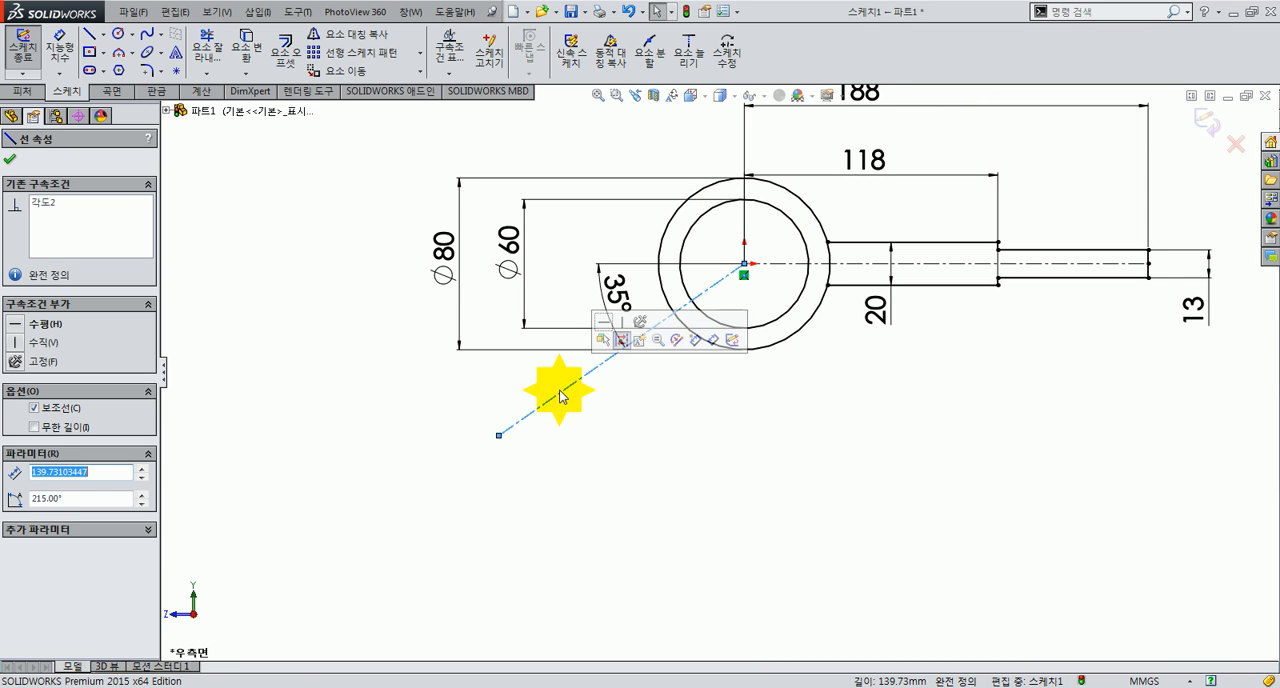
{"action": "left_click", "coordinate": [620, 341]}
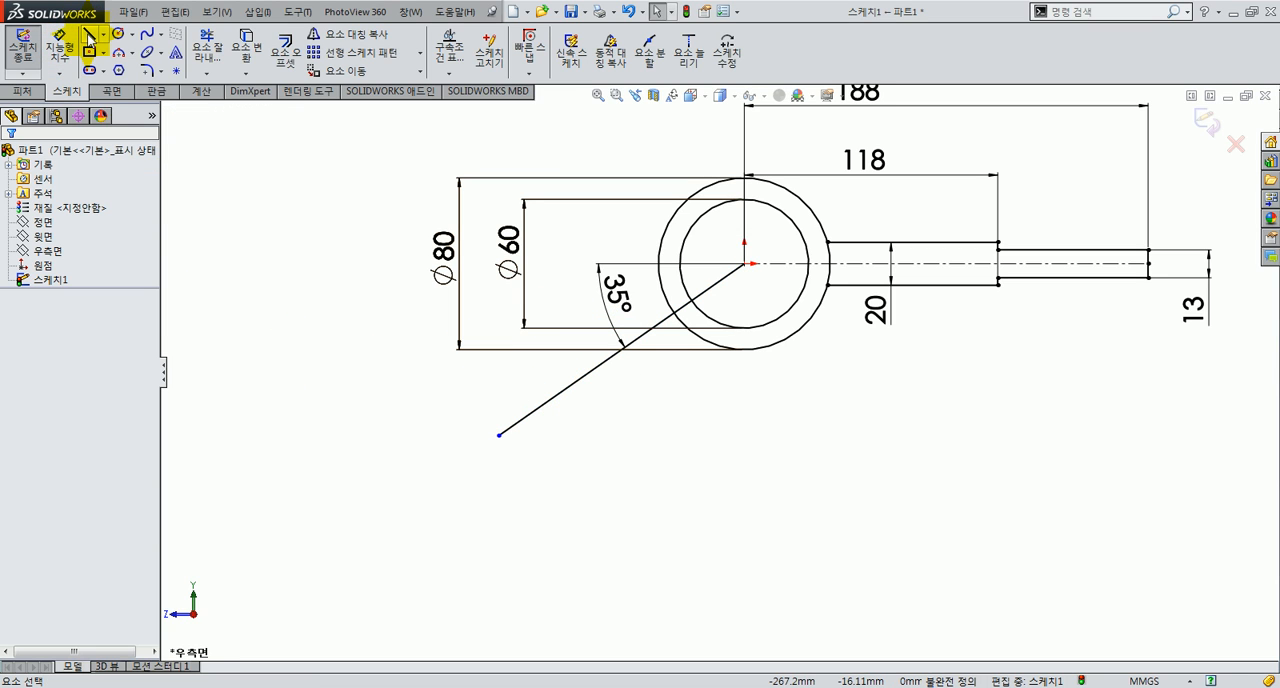
{"action": "left_click", "coordinate": [295, 60]}
{"action": "left_click", "coordinate": [603, 363]}
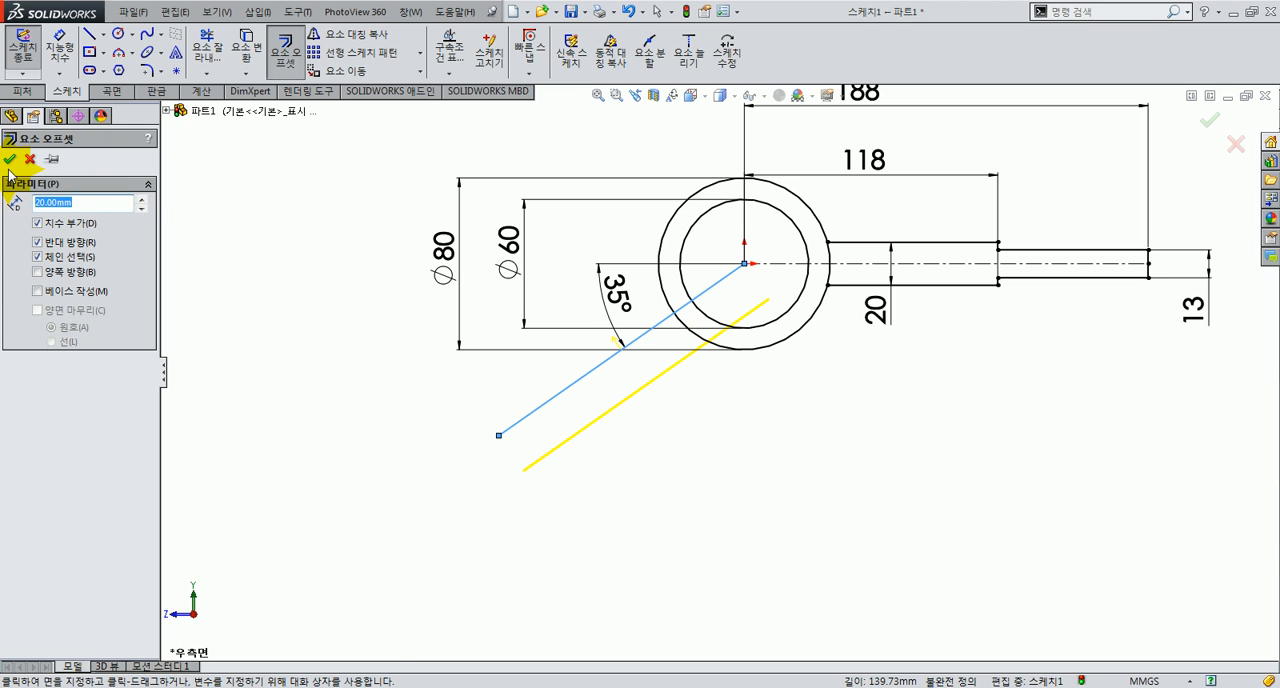
{"action": "left_click", "coordinate": [9, 160]}
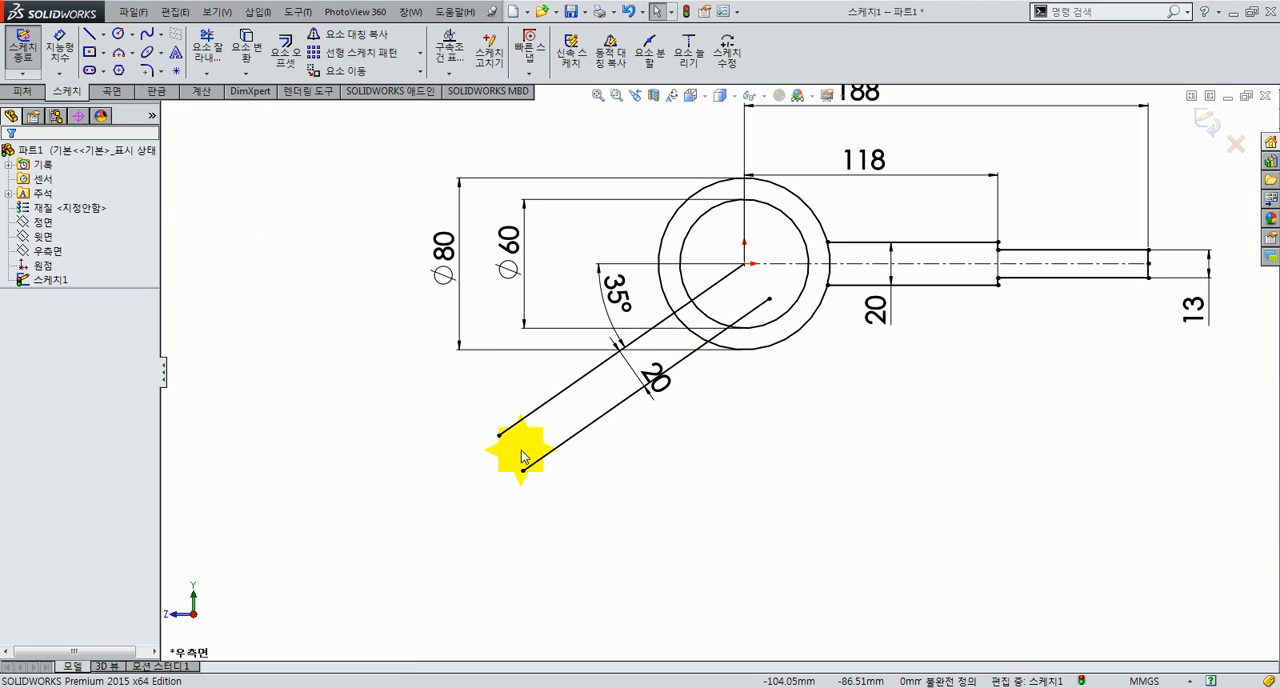
Step: Dimension the length of the sloping line that starts at the origin as 170 mm
{"action": "left_click", "coordinate": [59, 46]}
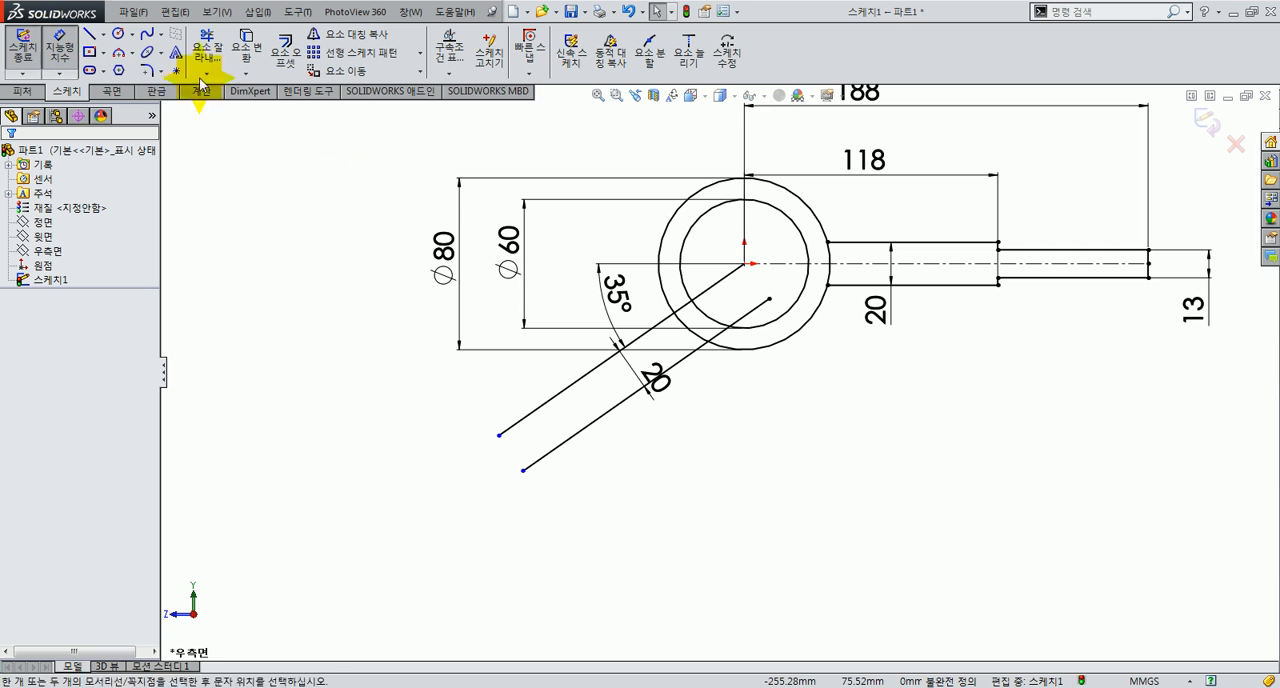
{"action": "left_click", "coordinate": [558, 390]}
{"action": "left_click", "coordinate": [555, 376]}
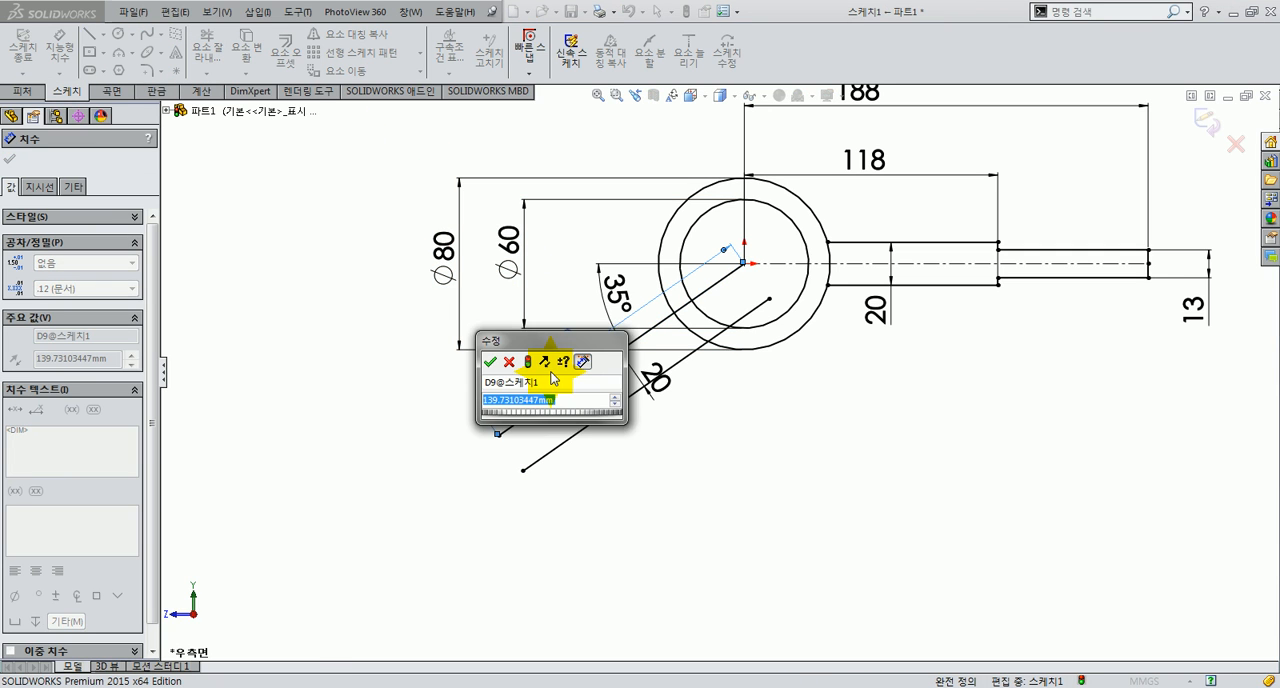
{"action": "type", "text": "170"}
{"action": "key", "text": "Return"}
{"action": "left_click", "coordinate": [551, 428]}
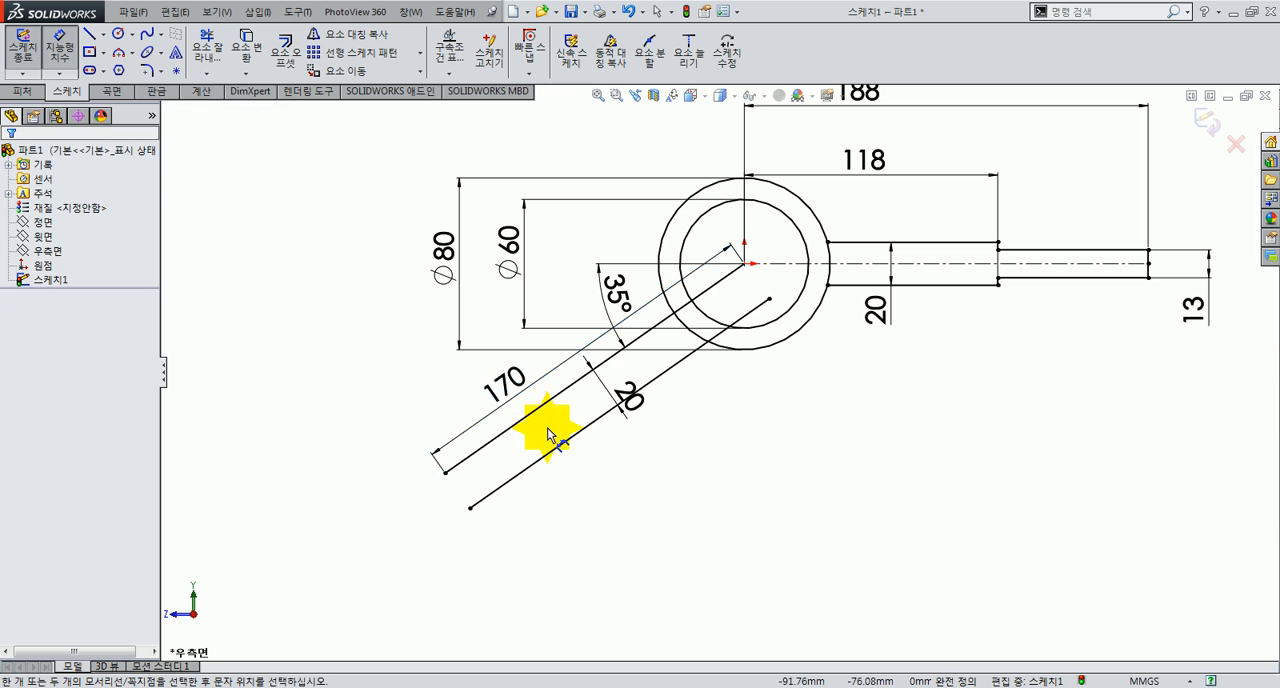
Step: Close the outer end of the sloping arm with a line joining the endpoints of its two parallel edges
{"action": "left_click", "coordinate": [89, 33]}
{"action": "left_click", "coordinate": [444, 472]}
{"action": "left_click", "coordinate": [470, 508]}
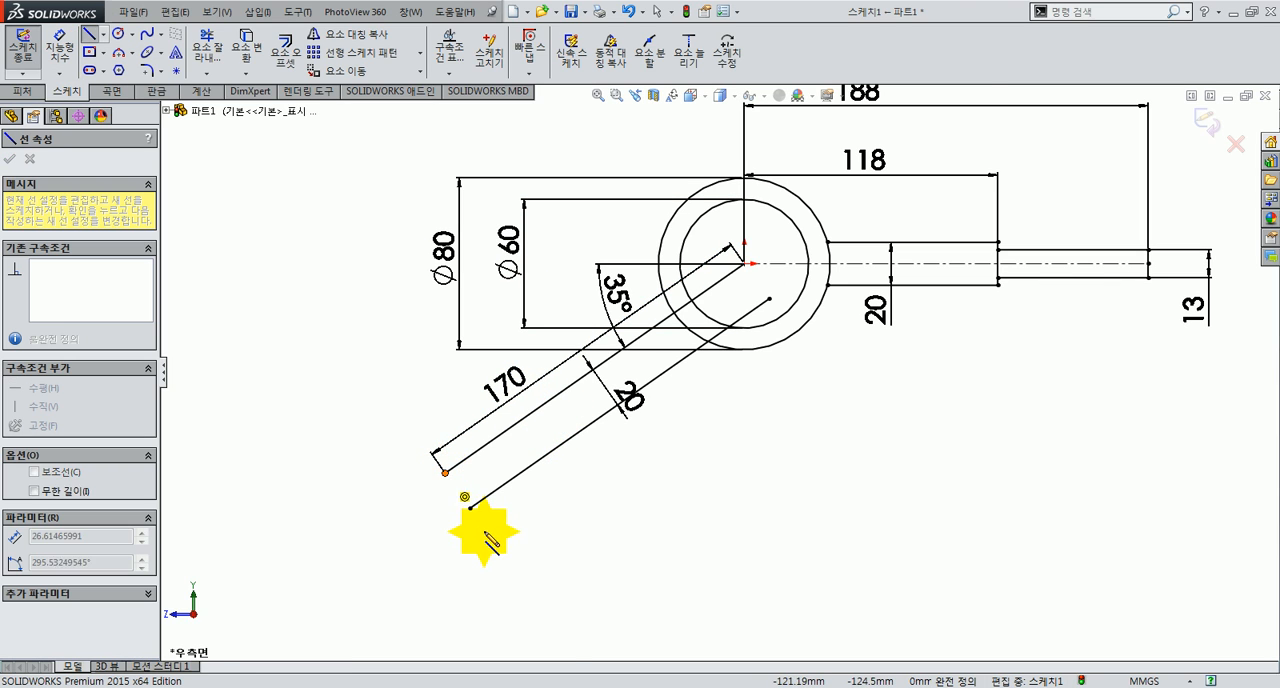
{"action": "left_click", "coordinate": [470, 508]}
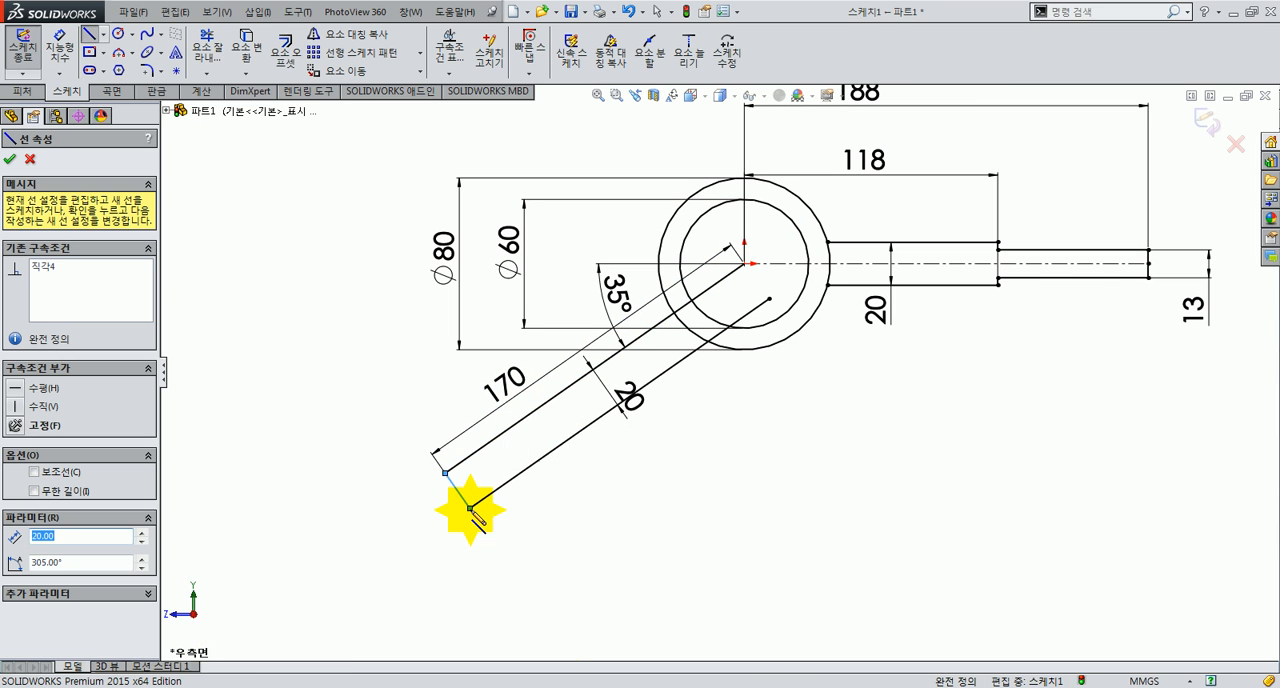
{"action": "key", "text": "Escape"}
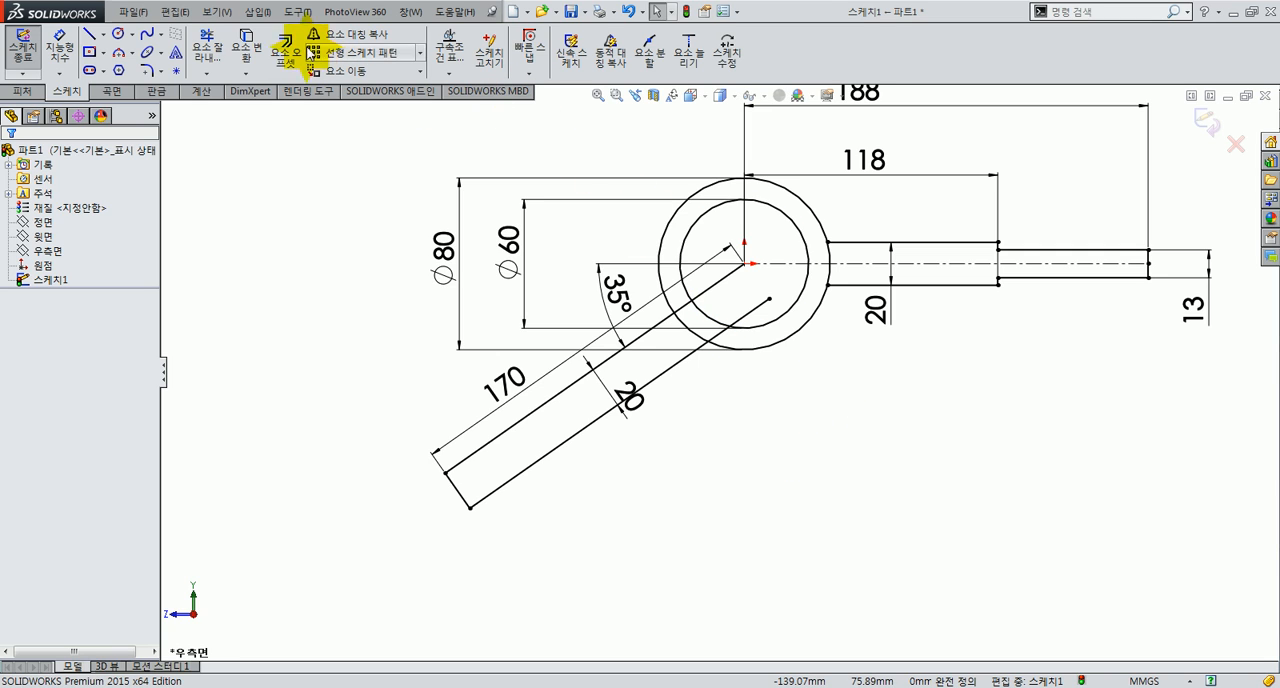
Step: Trim away the part of the sloping arm's lower edge that lies inside the hub's outer circle
{"action": "left_click", "coordinate": [207, 45]}
{"action": "scroll", "coordinate": [727, 340], "scroll_direction": "up", "scroll_amount": 1}
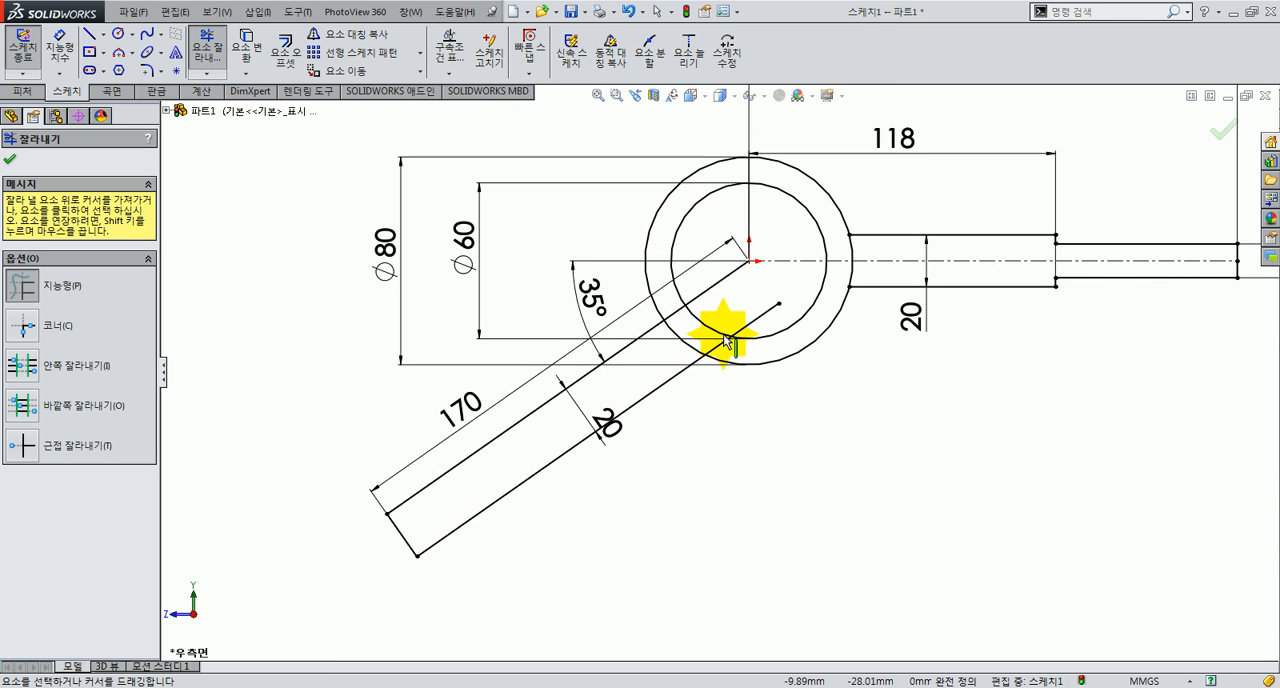
{"action": "left_click_drag", "start_coordinate": [727, 352], "coordinate": [732, 322]}
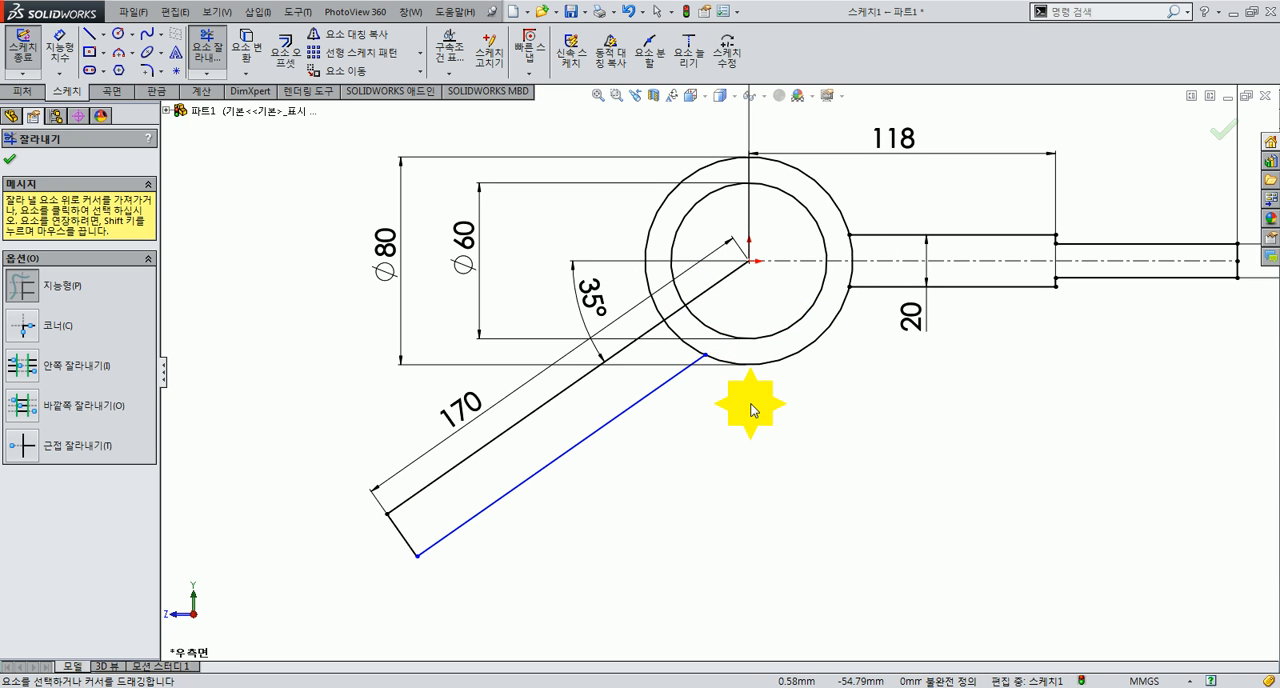
Step: Dimension the distance between the sloping arm's two parallel edges as 20 mm
{"action": "left_click", "coordinate": [58, 45]}
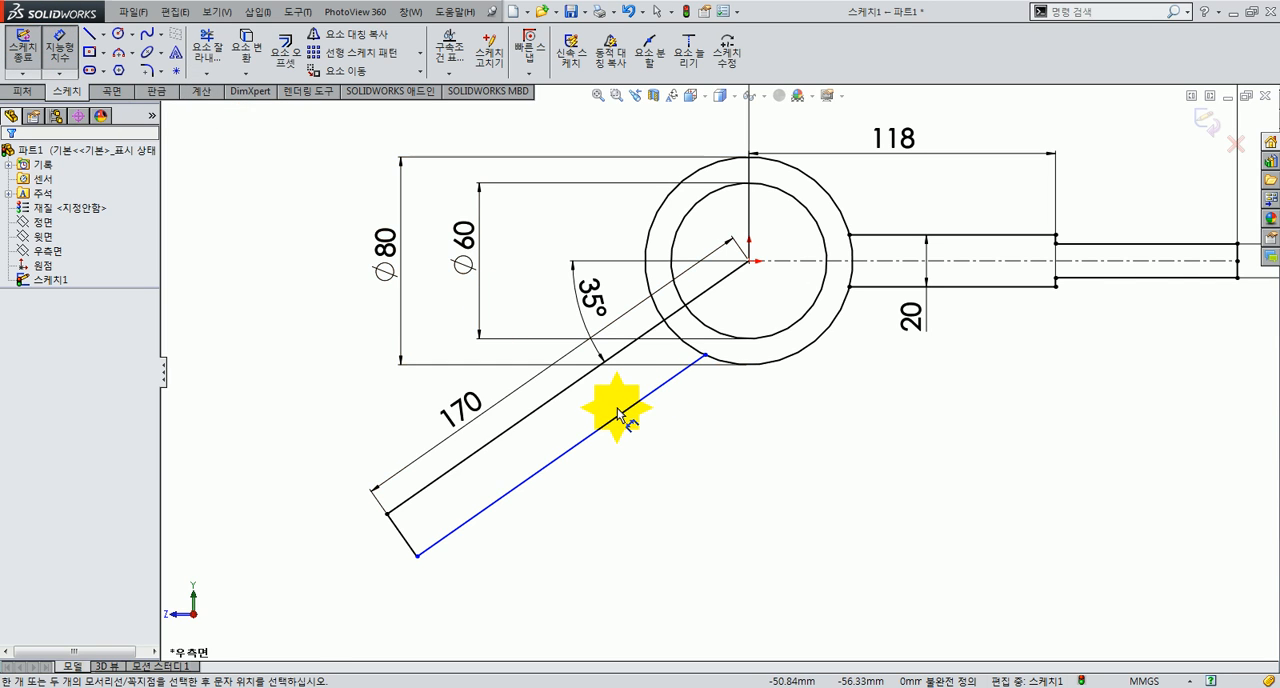
{"action": "left_click", "coordinate": [578, 390]}
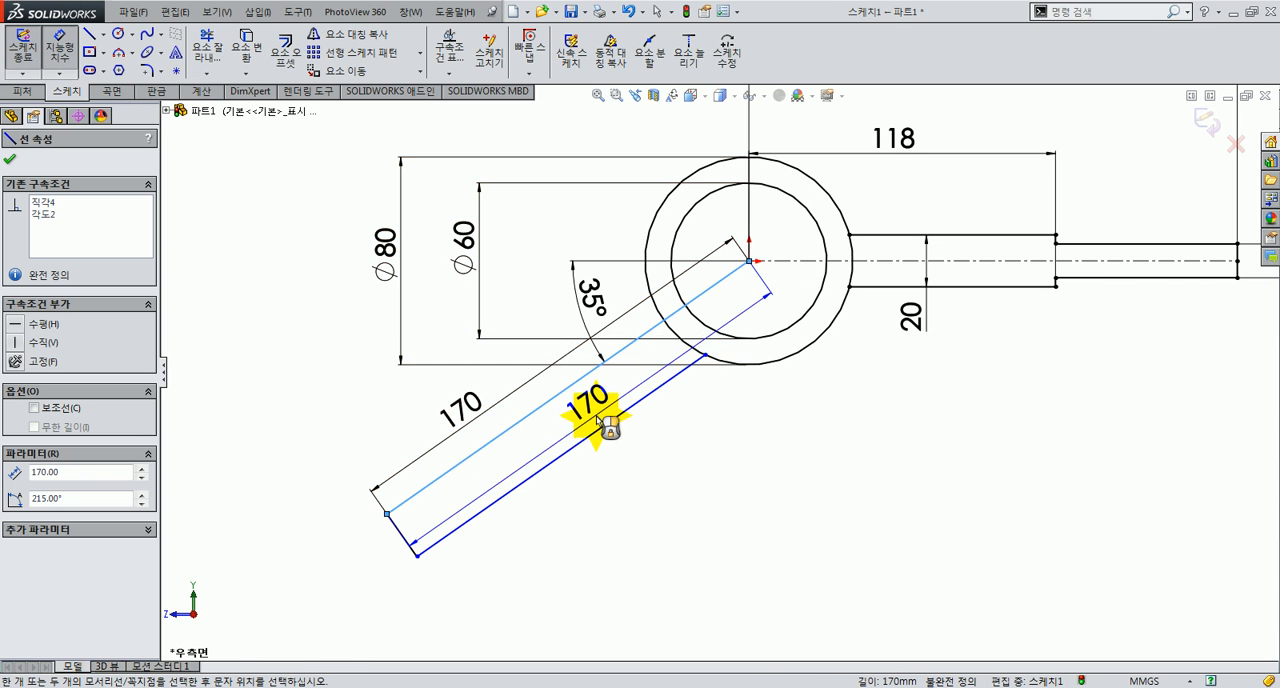
{"action": "left_click", "coordinate": [592, 432]}
{"action": "left_click", "coordinate": [632, 487]}
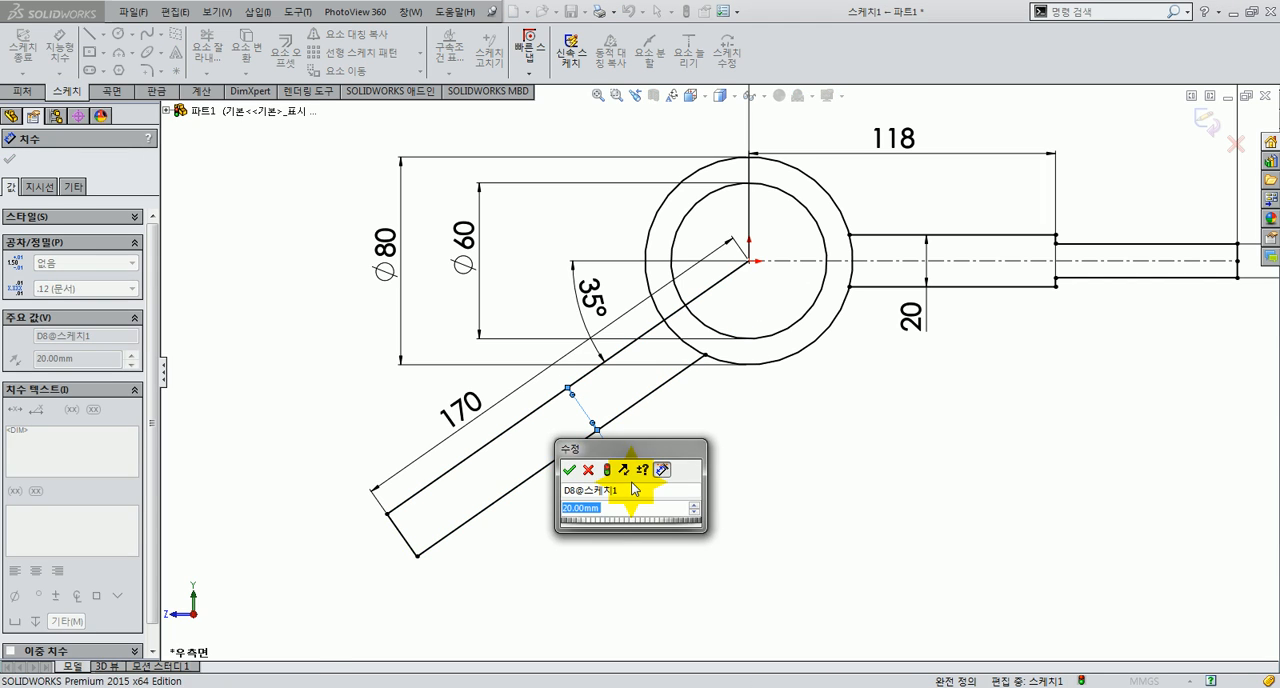
{"action": "left_click", "coordinate": [578, 466]}
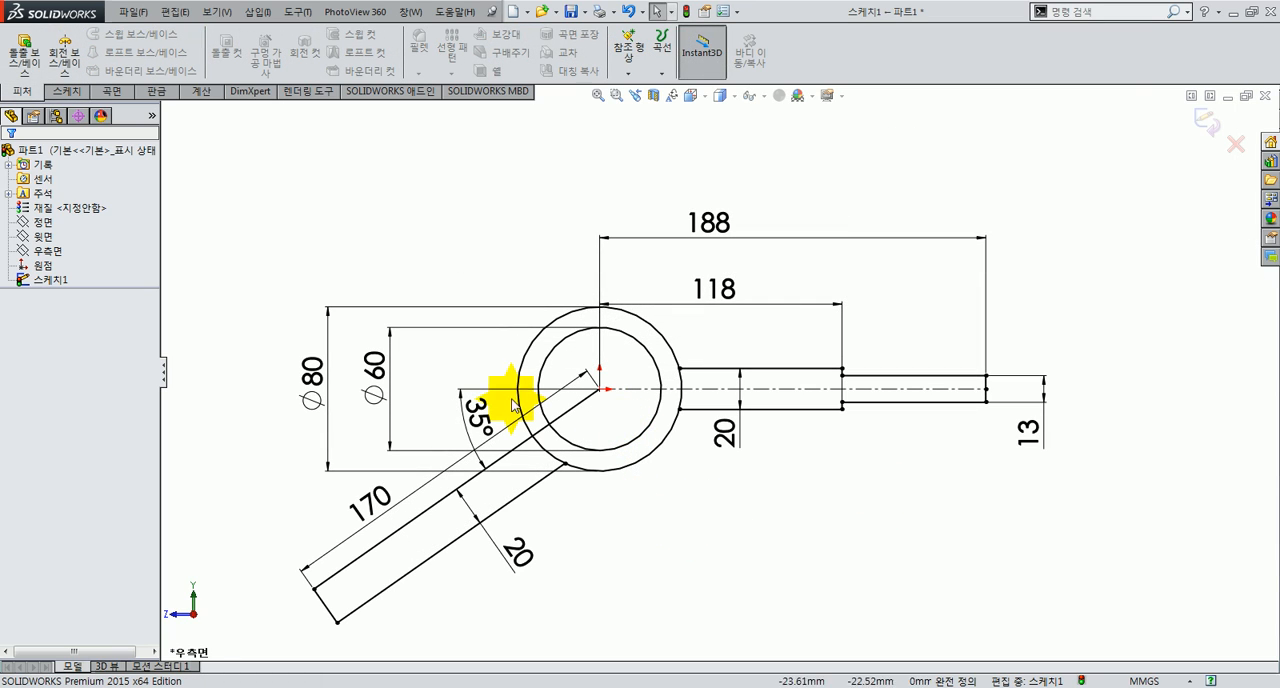
Step: Start a boss extrusion of the profile sketch using the sloping arm, hub ring and stepped horizontal arm regions
{"action": "left_click", "coordinate": [29, 62]}
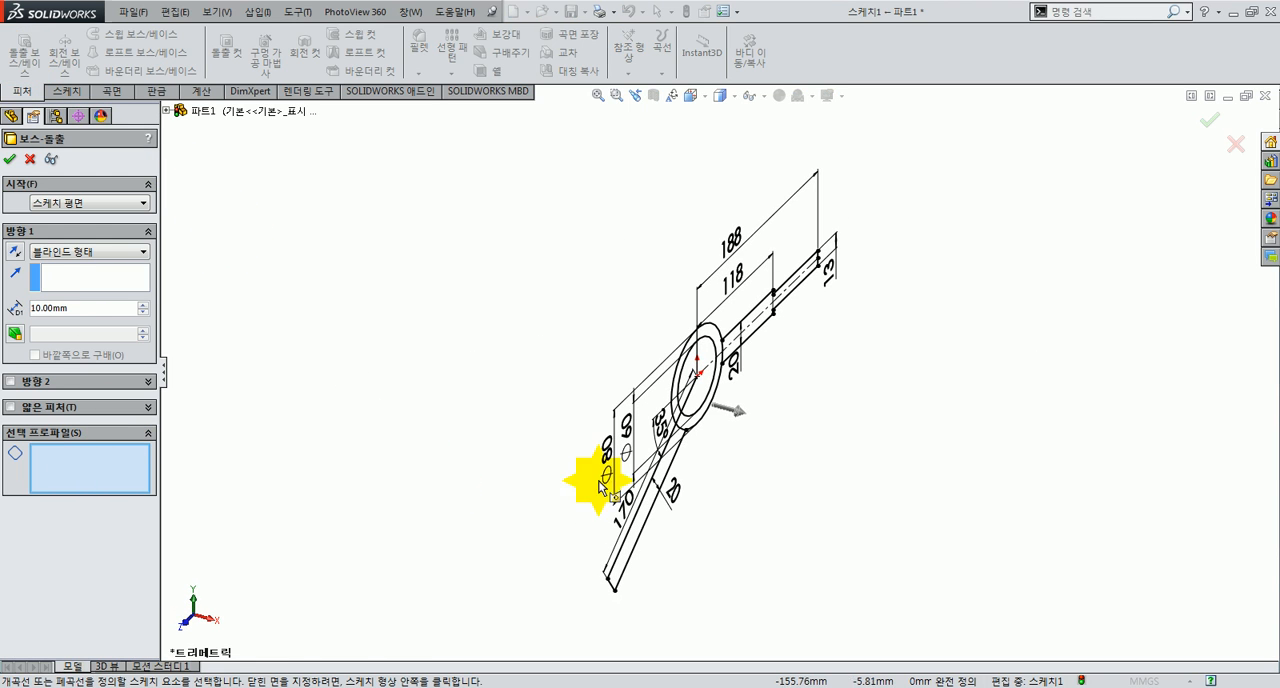
{"action": "scroll", "coordinate": [700, 430], "scroll_direction": "down", "scroll_amount": 5}
{"action": "left_click", "coordinate": [590, 428]}
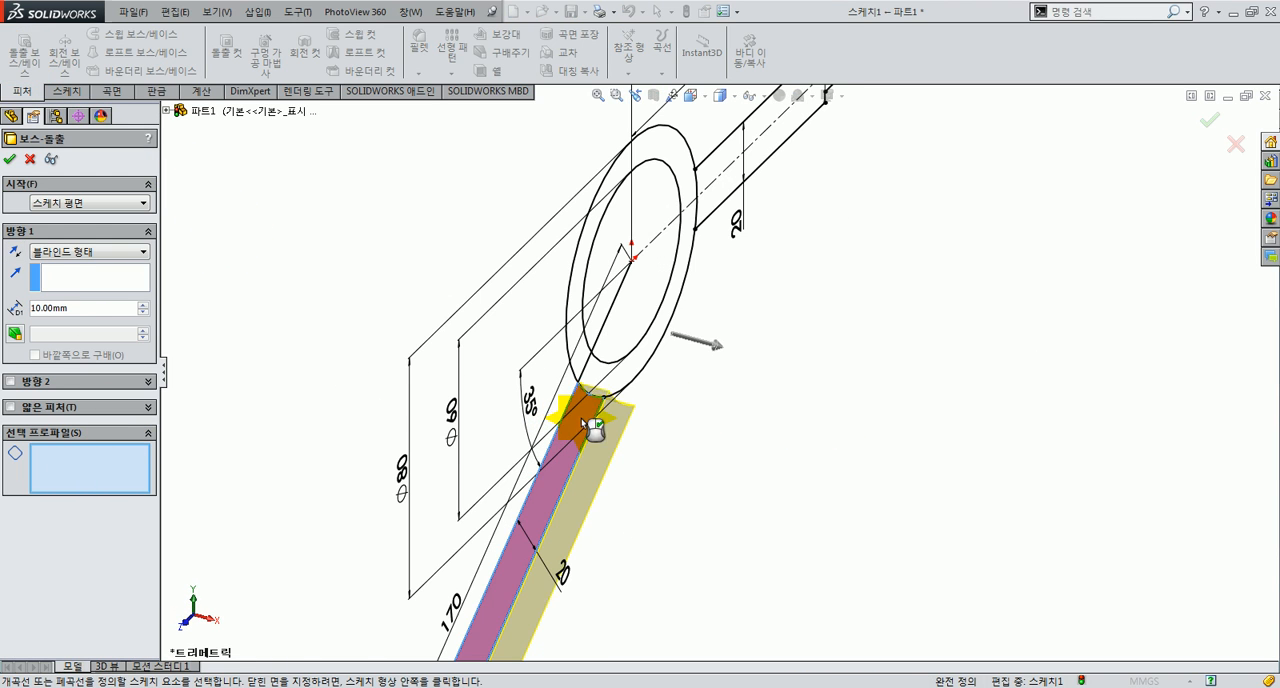
{"action": "left_click", "coordinate": [603, 377]}
{"action": "left_click", "coordinate": [582, 345]}
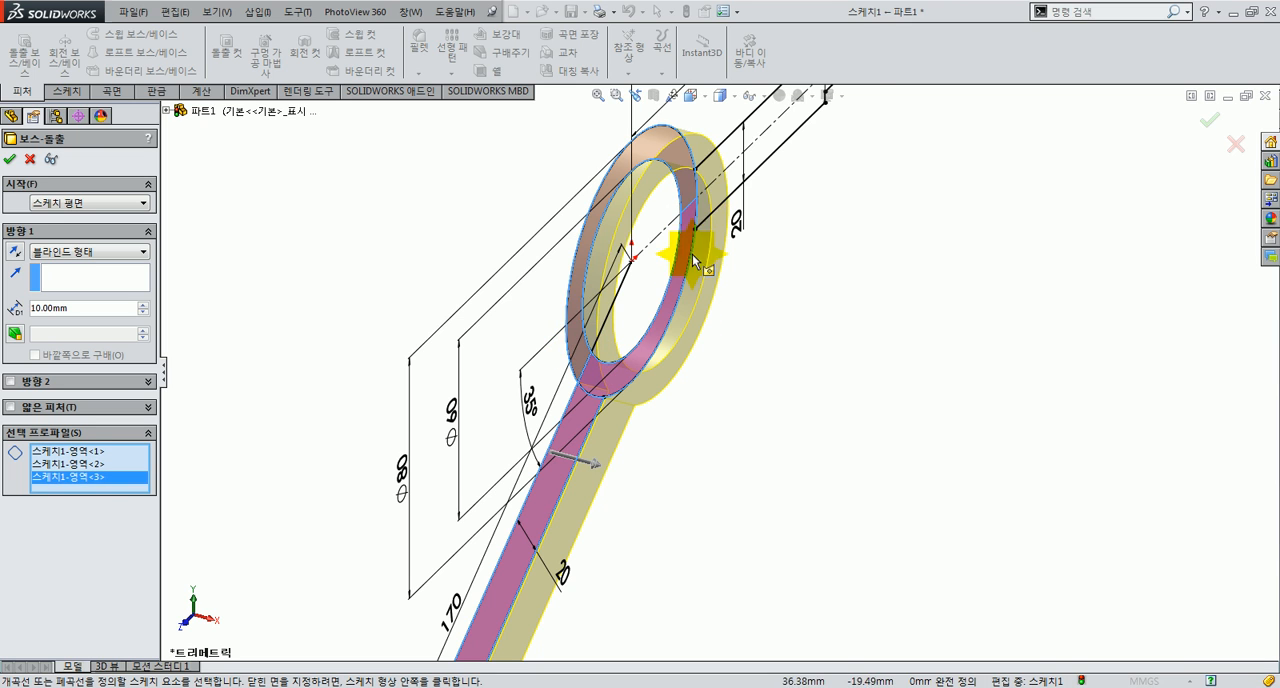
{"action": "left_click", "coordinate": [750, 185]}
{"action": "scroll", "coordinate": [775, 262], "scroll_direction": "up", "scroll_amount": 3}
{"action": "middle_click_drag", "start_coordinate": [770, 305], "coordinate": [715, 323]}
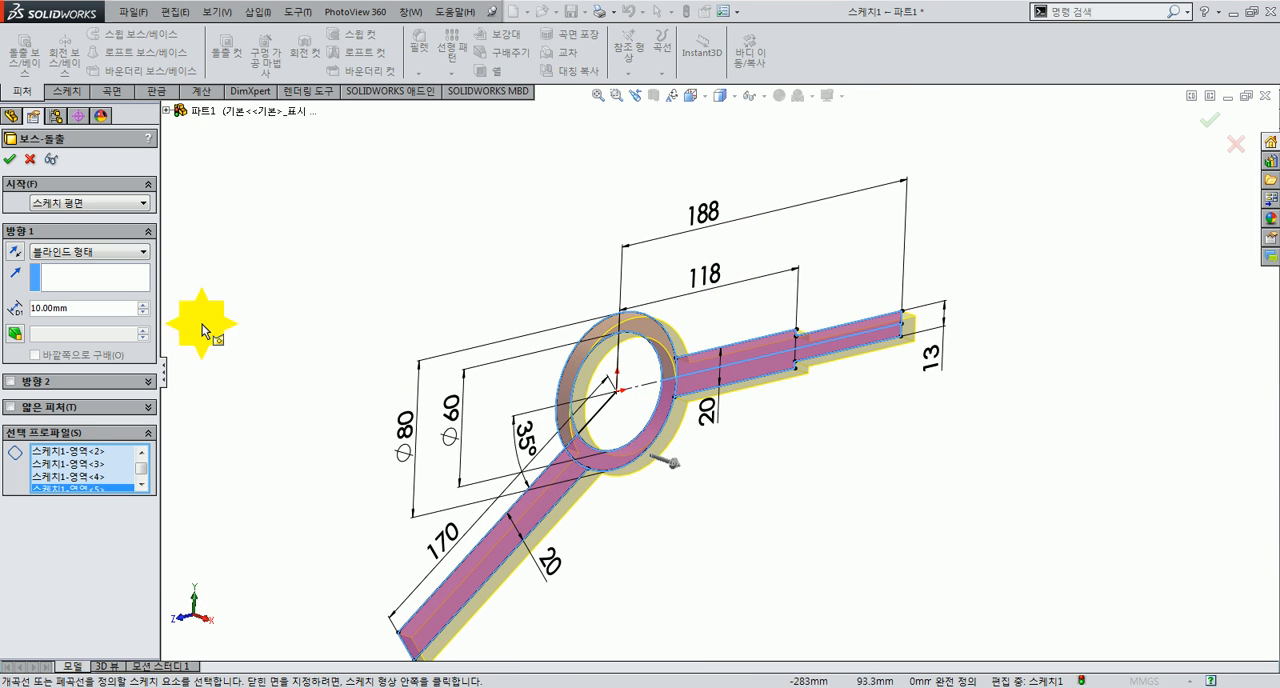
Step: Check the arm width in the reference drawing and complete the extrusion with a depth of 64 mm
{"action": "key", "text": "alt+Tab"}
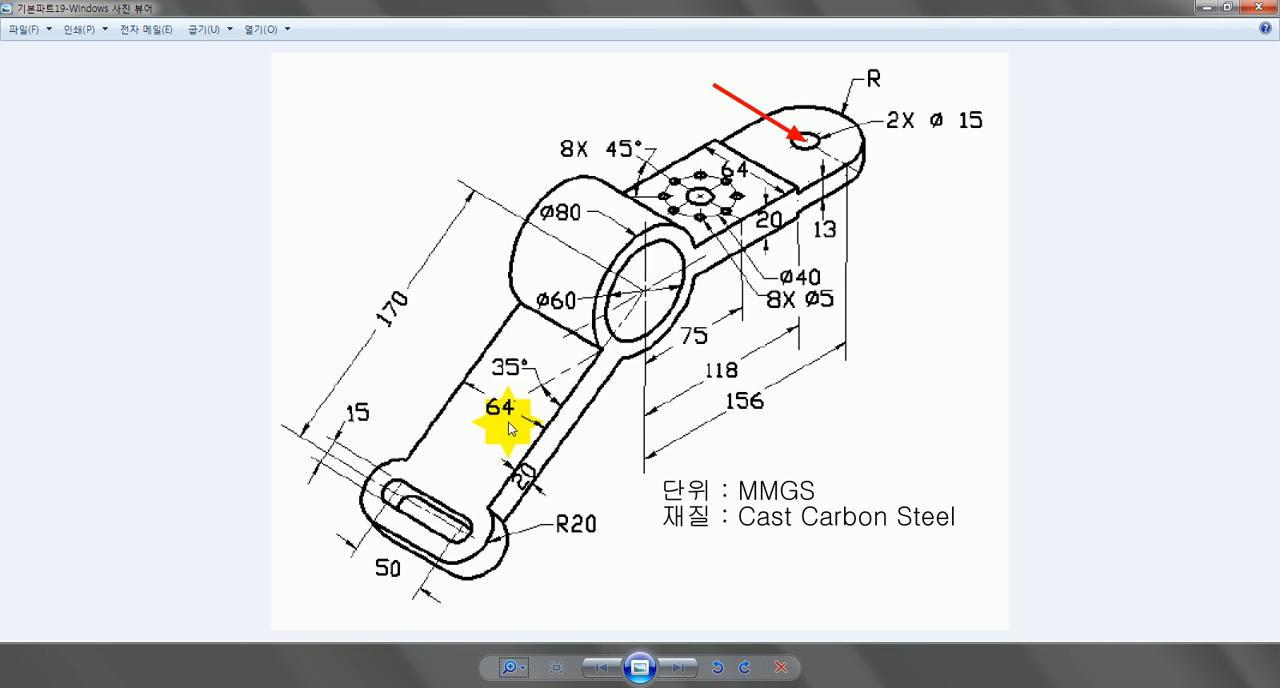
{"action": "key", "text": "alt+Tab"}
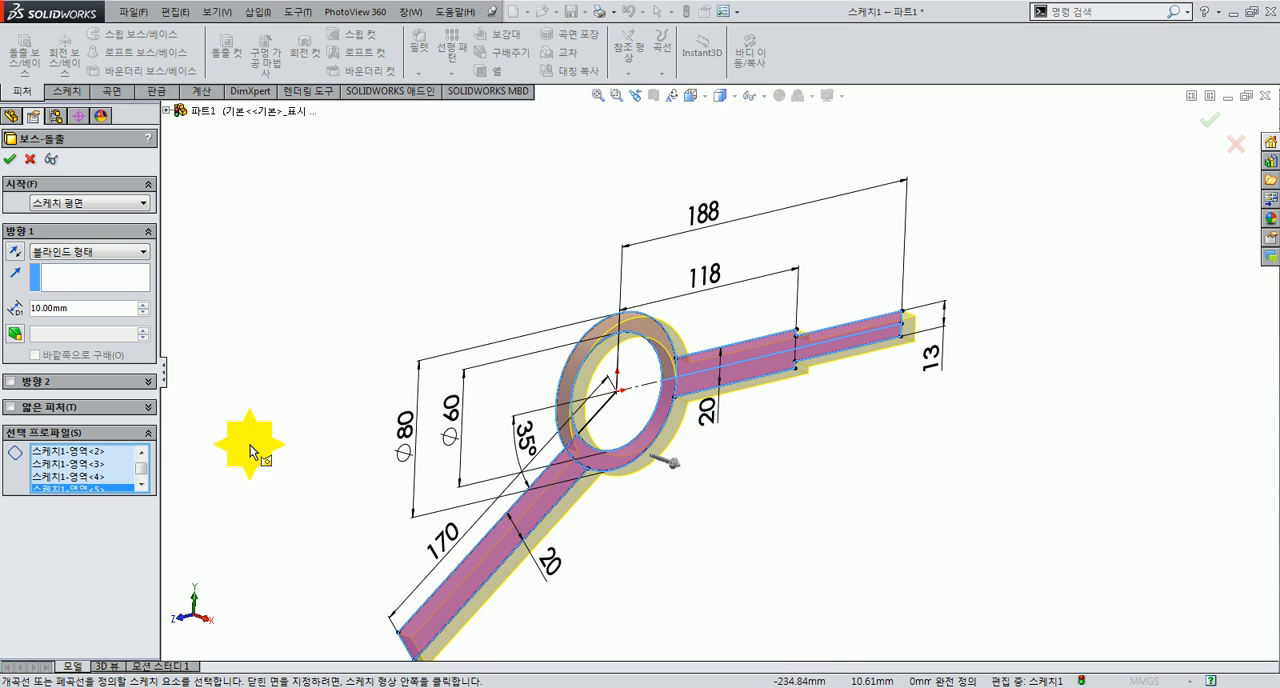
{"action": "type", "text": "64"}
{"action": "key", "text": "Return"}
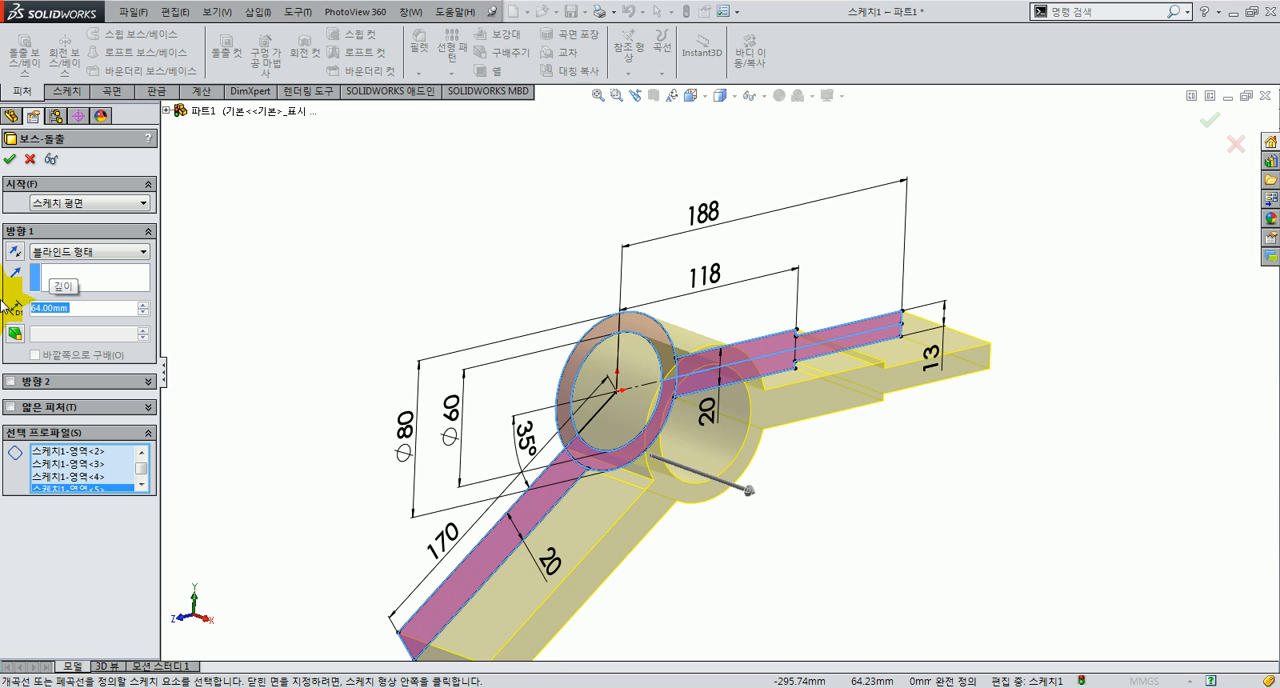
{"action": "left_click", "coordinate": [12, 160]}
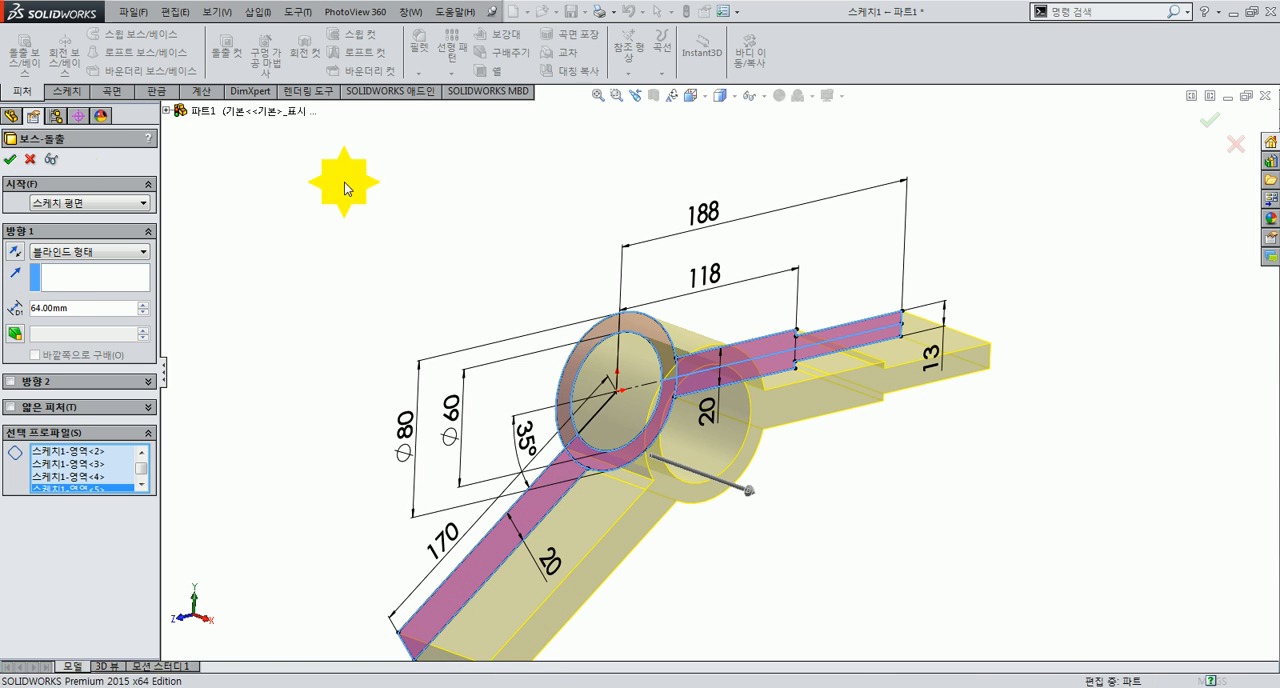
Step: Apply a full round fillet to the stepped arm's outer end, with the end face as centre face between the two side faces
{"action": "scroll", "coordinate": [663, 449], "scroll_direction": "up", "scroll_amount": 3}
{"action": "scroll", "coordinate": [728, 460], "scroll_direction": "down", "scroll_amount": 2}
{"action": "middle_click_drag", "start_coordinate": [728, 460], "coordinate": [804, 428]}
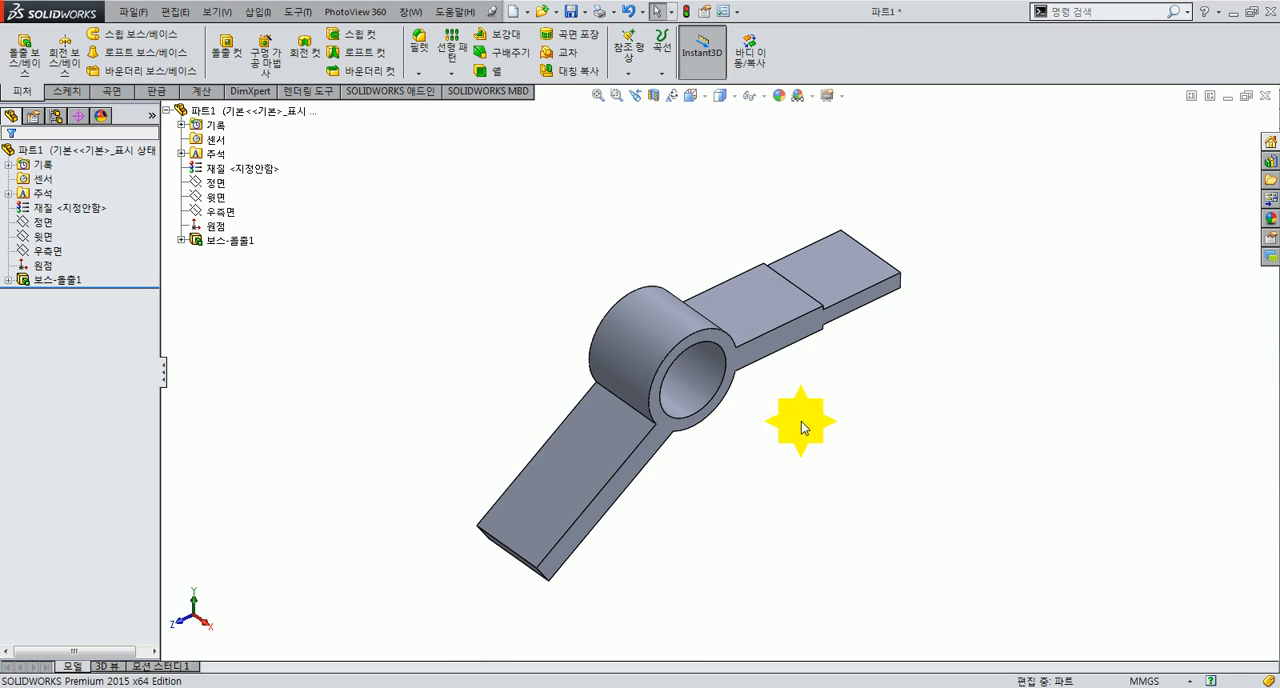
{"action": "scroll", "coordinate": [822, 409], "scroll_direction": "down", "scroll_amount": 2}
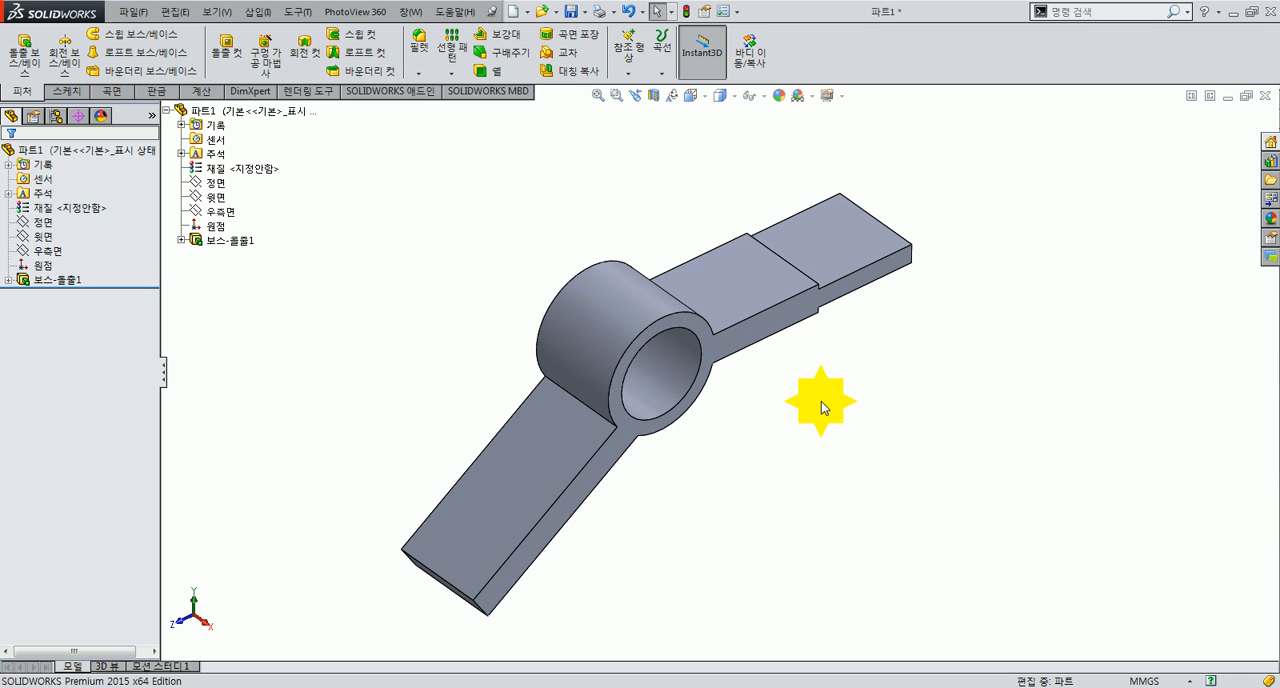
{"action": "scroll", "coordinate": [914, 223], "scroll_direction": "down", "scroll_amount": 2}
{"action": "scroll", "coordinate": [663, 206], "scroll_direction": "down", "scroll_amount": 3}
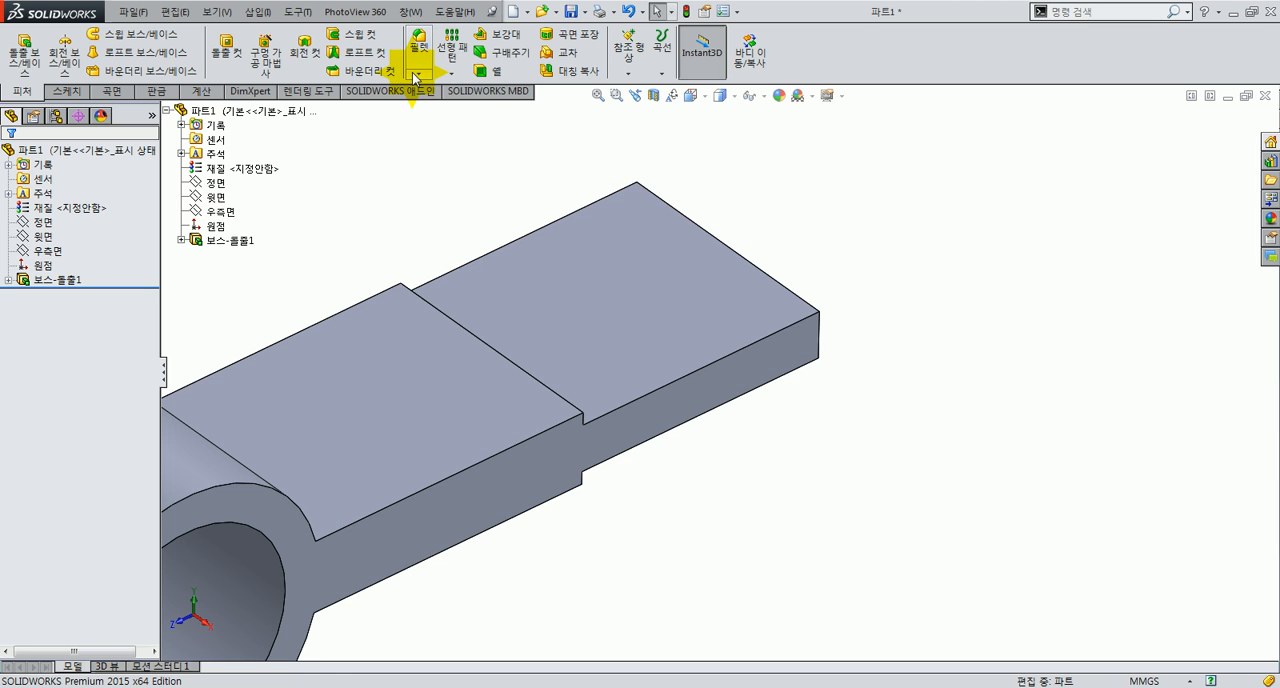
{"action": "left_click", "coordinate": [440, 89]}
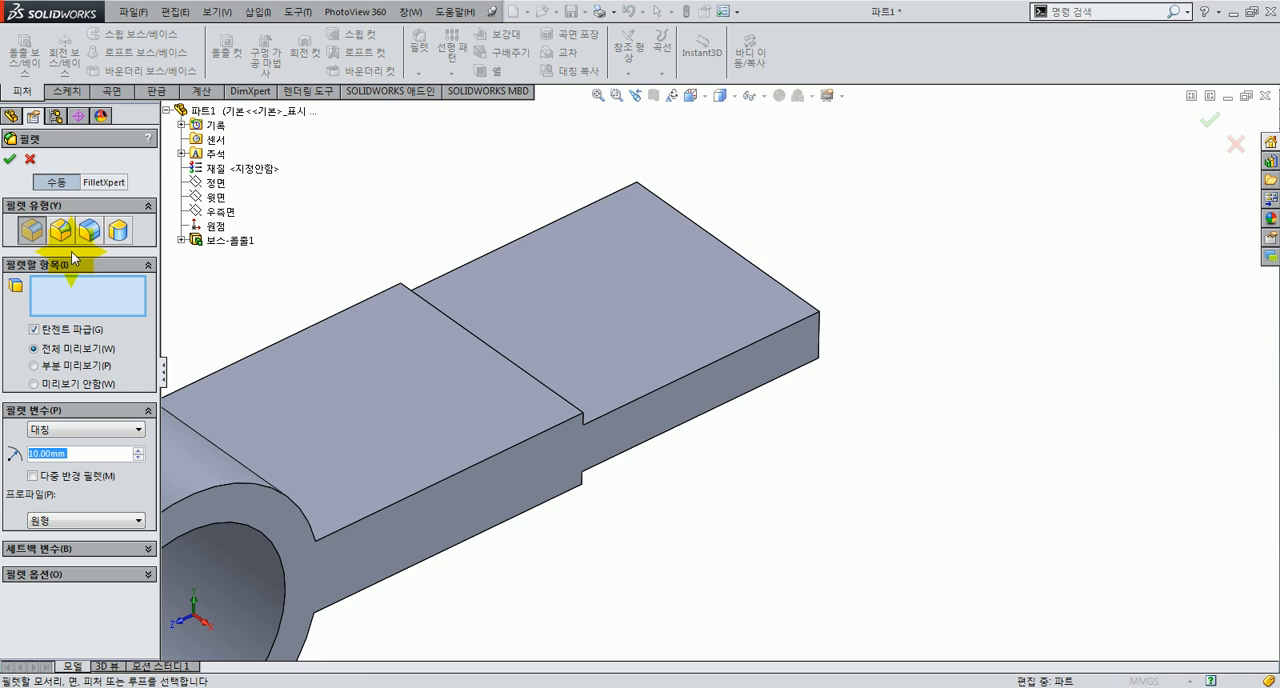
{"action": "left_click", "coordinate": [118, 231]}
{"action": "left_click", "coordinate": [716, 395]}
{"action": "left_click", "coordinate": [54, 351]}
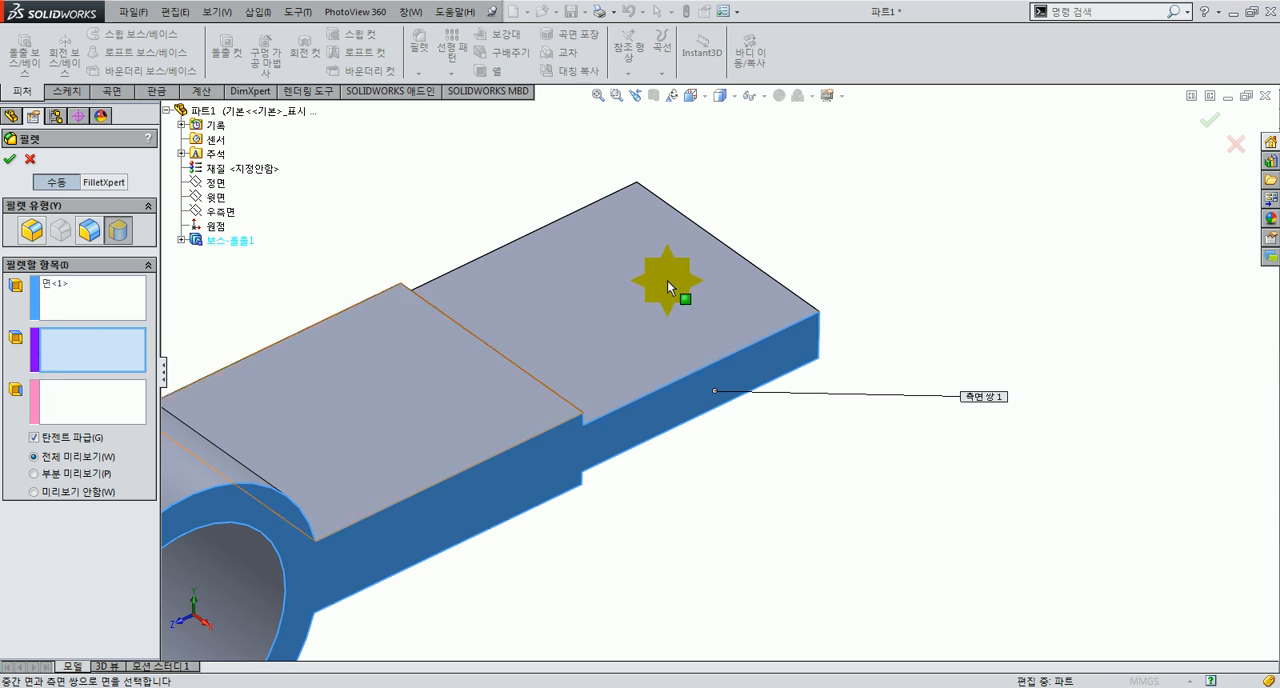
{"action": "middle_click_drag", "start_coordinate": [690, 273], "coordinate": [745, 292]}
{"action": "left_click", "coordinate": [745, 292]}
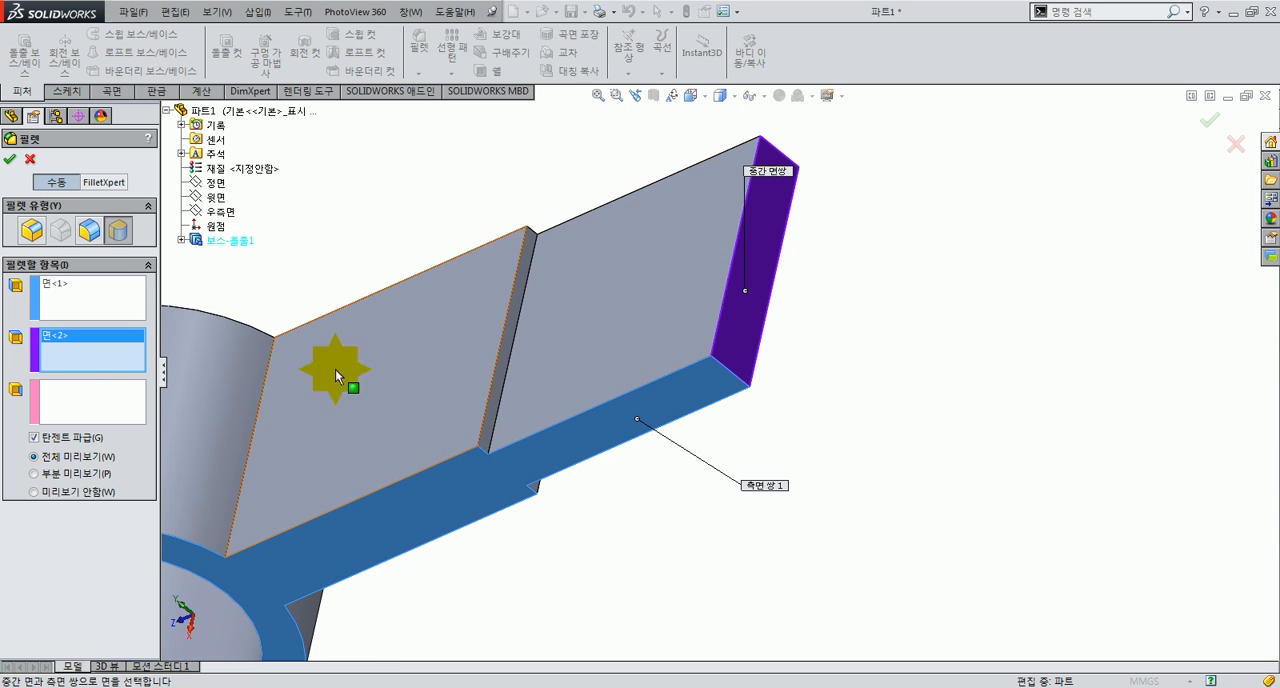
{"action": "left_click", "coordinate": [101, 400]}
{"action": "middle_click_drag", "start_coordinate": [857, 214], "coordinate": [730, 192]}
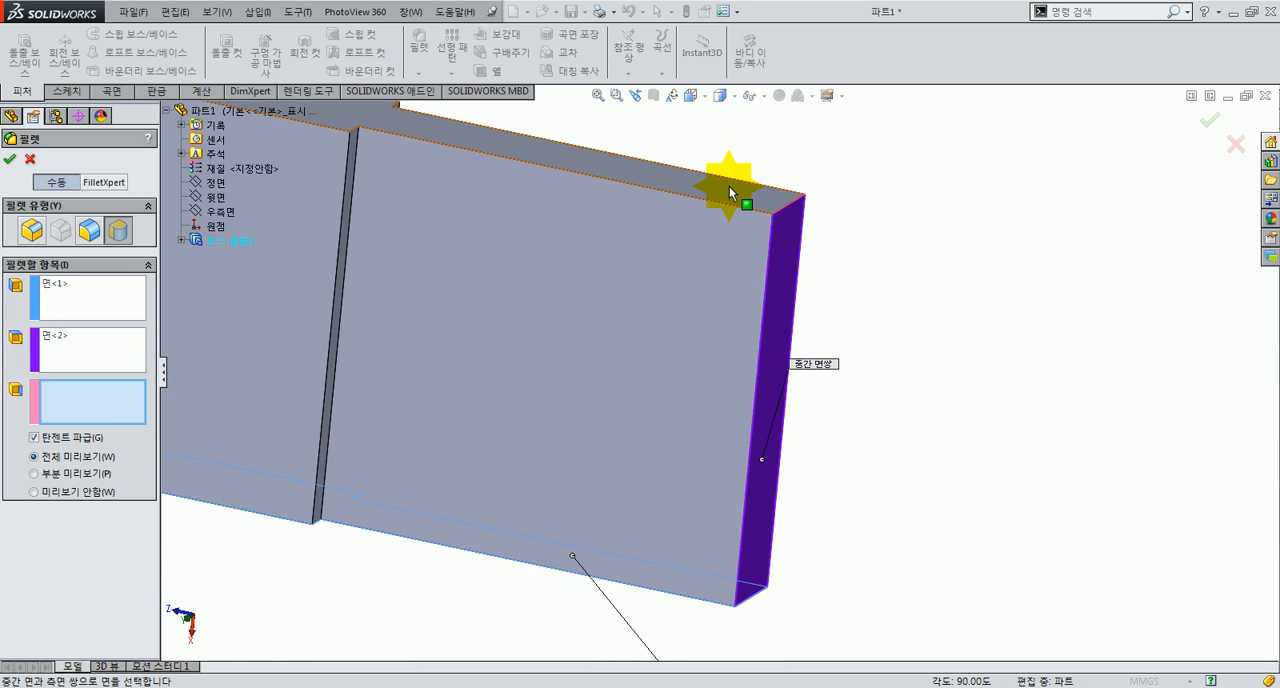
{"action": "left_click", "coordinate": [730, 192]}
{"action": "right_click", "coordinate": [929, 300]}
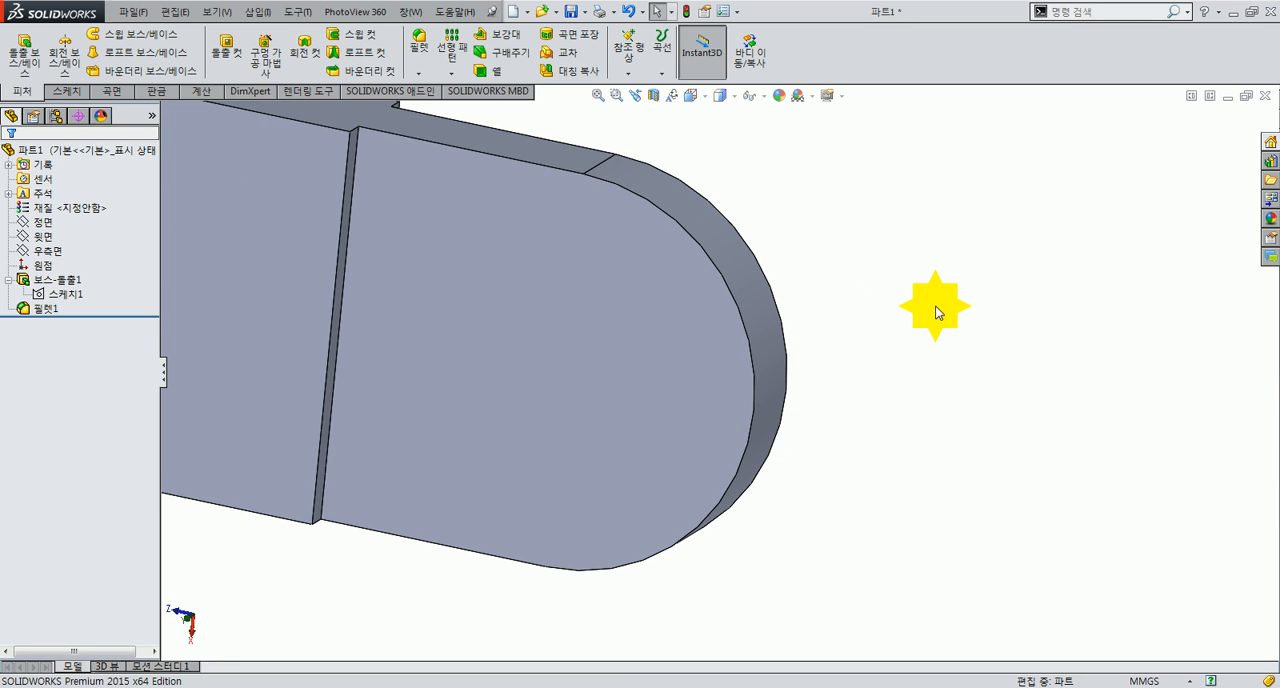
Step: Open a sketch on the upper face of the stepped arm's thinner, rounded end section
{"action": "key", "text": "ctrl+7"}
{"action": "scroll", "coordinate": [935, 306], "scroll_direction": "down", "scroll_amount": 2}
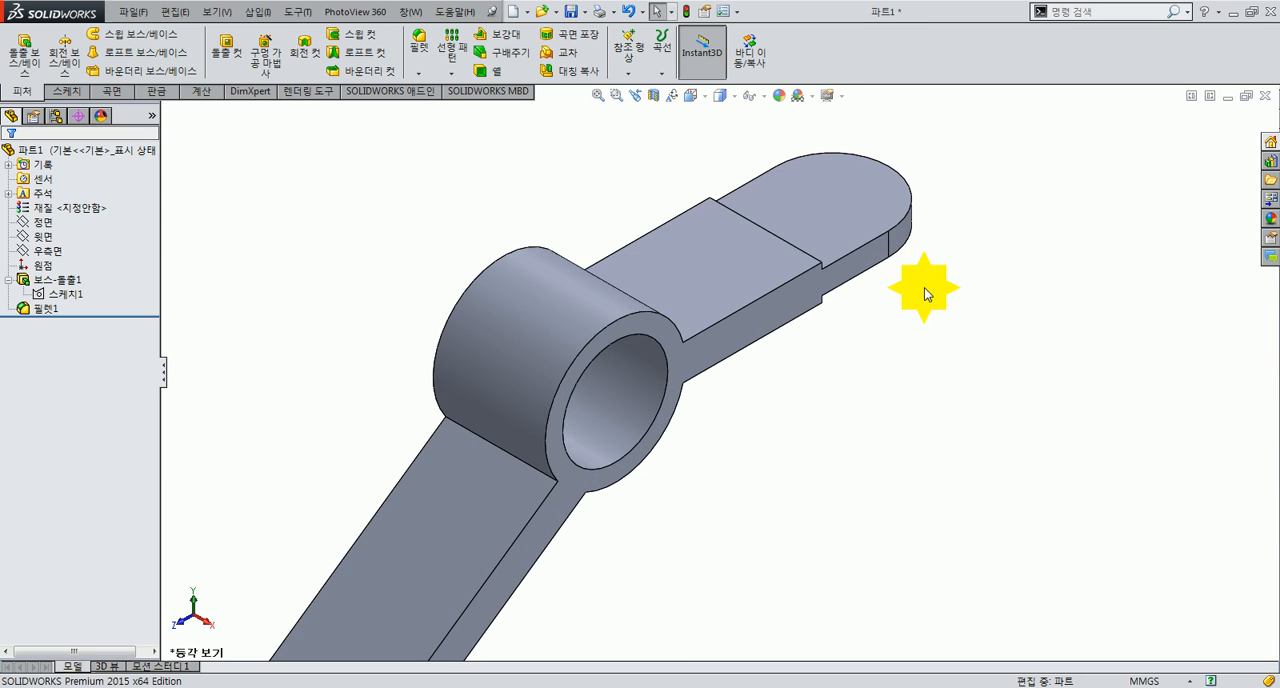
{"action": "scroll", "coordinate": [845, 228], "scroll_direction": "down", "scroll_amount": 2}
{"action": "left_click", "coordinate": [740, 302]}
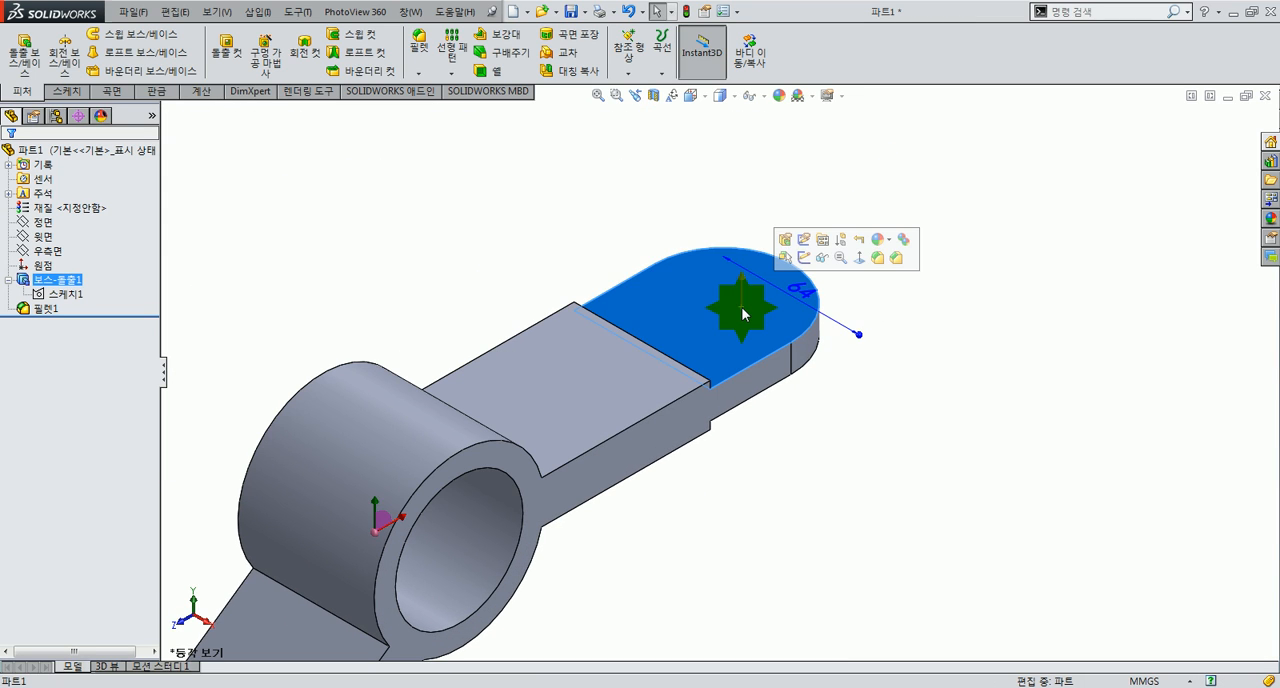
{"action": "left_click", "coordinate": [806, 262]}
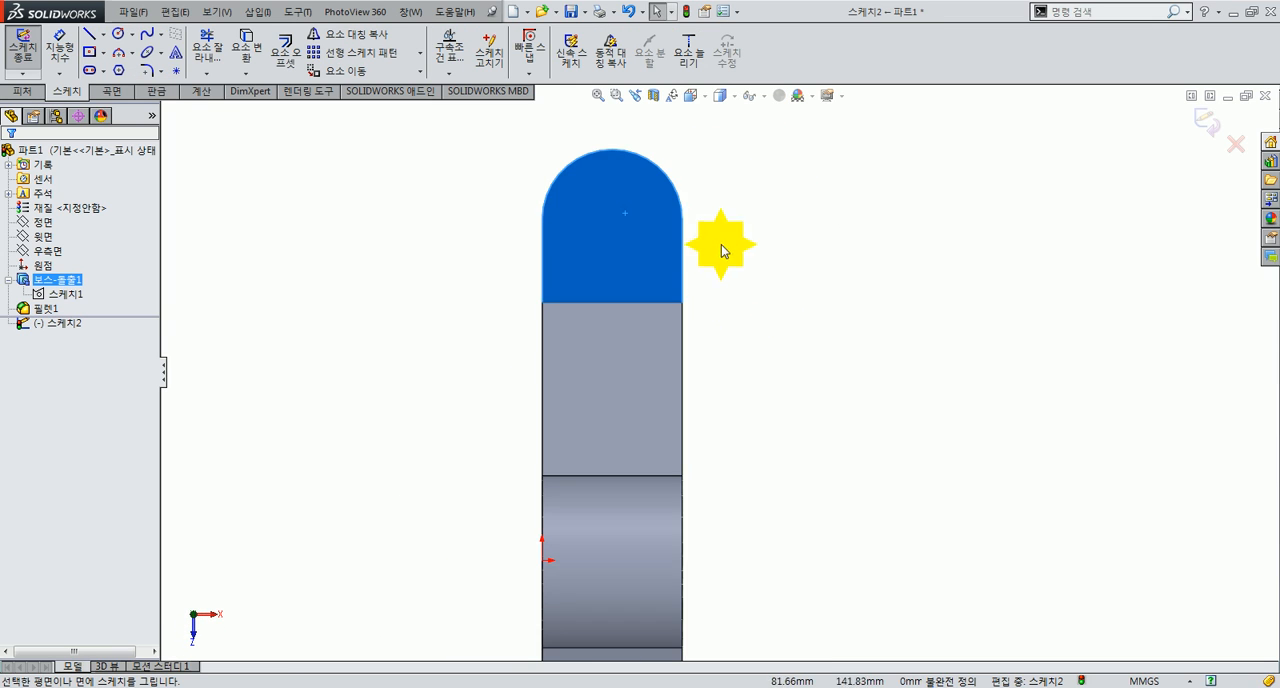
Step: Sketch a circle about 21 mm in diameter on the thicker arm section and one about 12 mm near the rounded end
{"action": "left_click", "coordinate": [134, 35]}
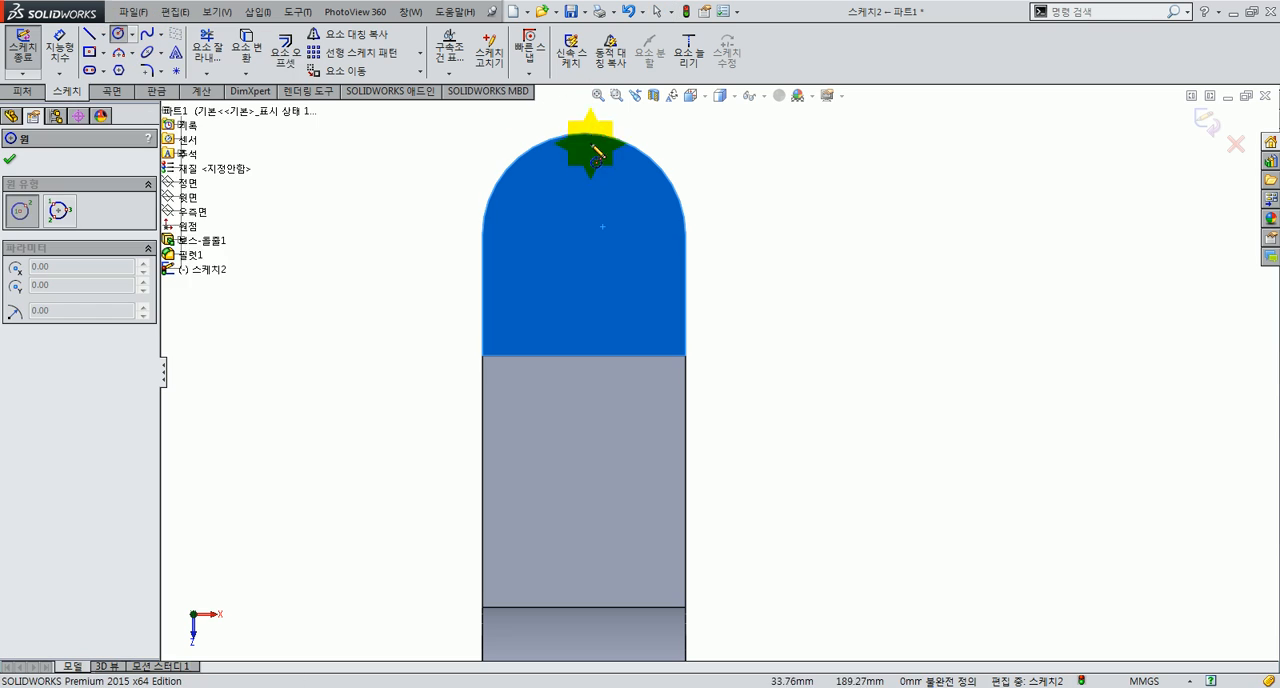
{"action": "left_click", "coordinate": [579, 428]}
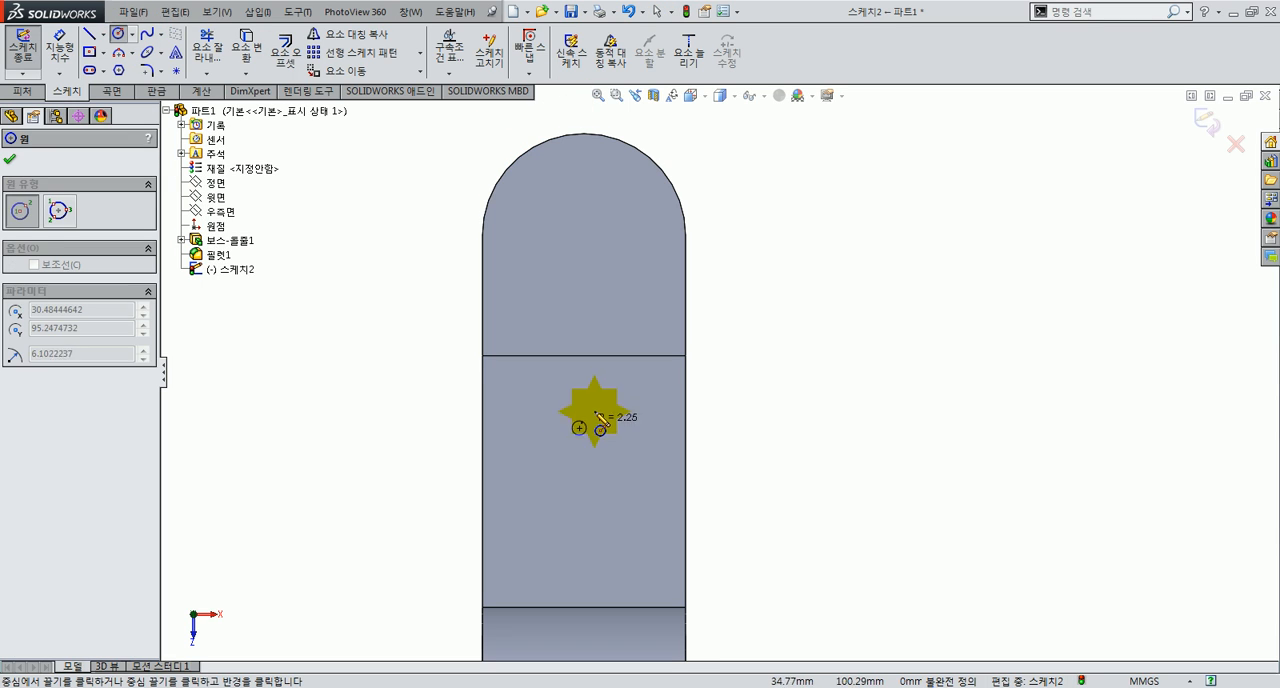
{"action": "left_click", "coordinate": [597, 401]}
{"action": "left_click", "coordinate": [580, 244]}
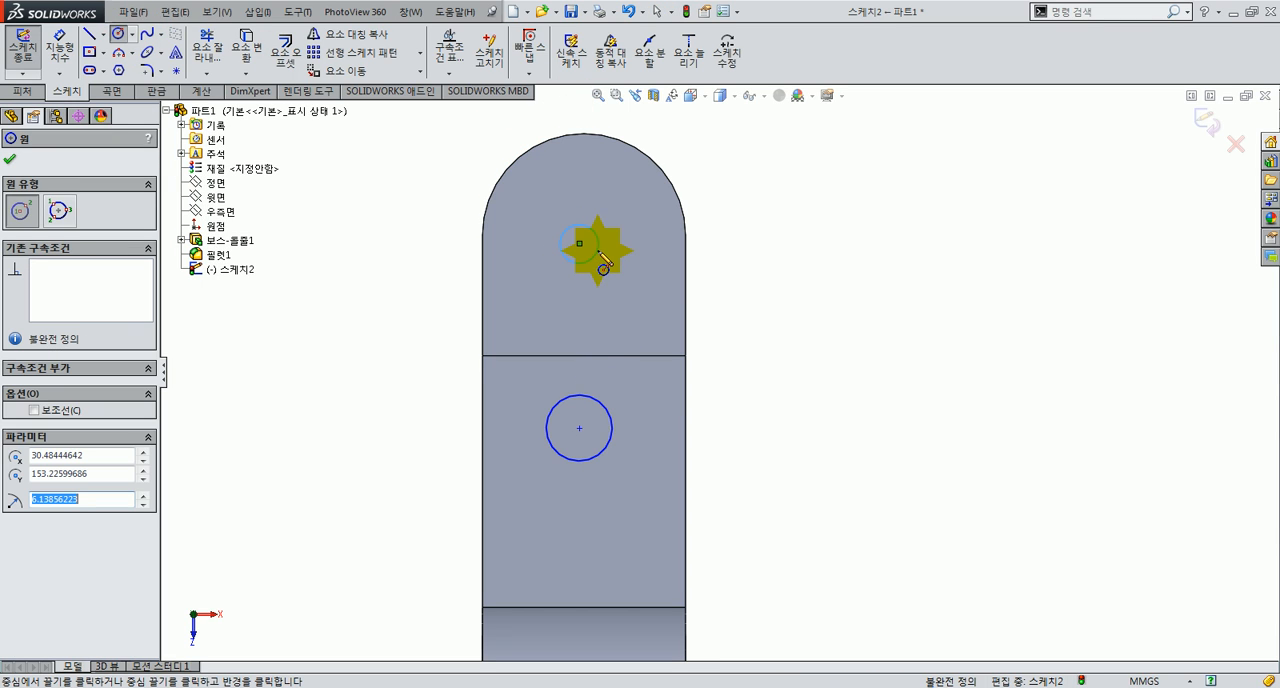
{"action": "left_click", "coordinate": [600, 256]}
{"action": "key", "text": "Escape"}
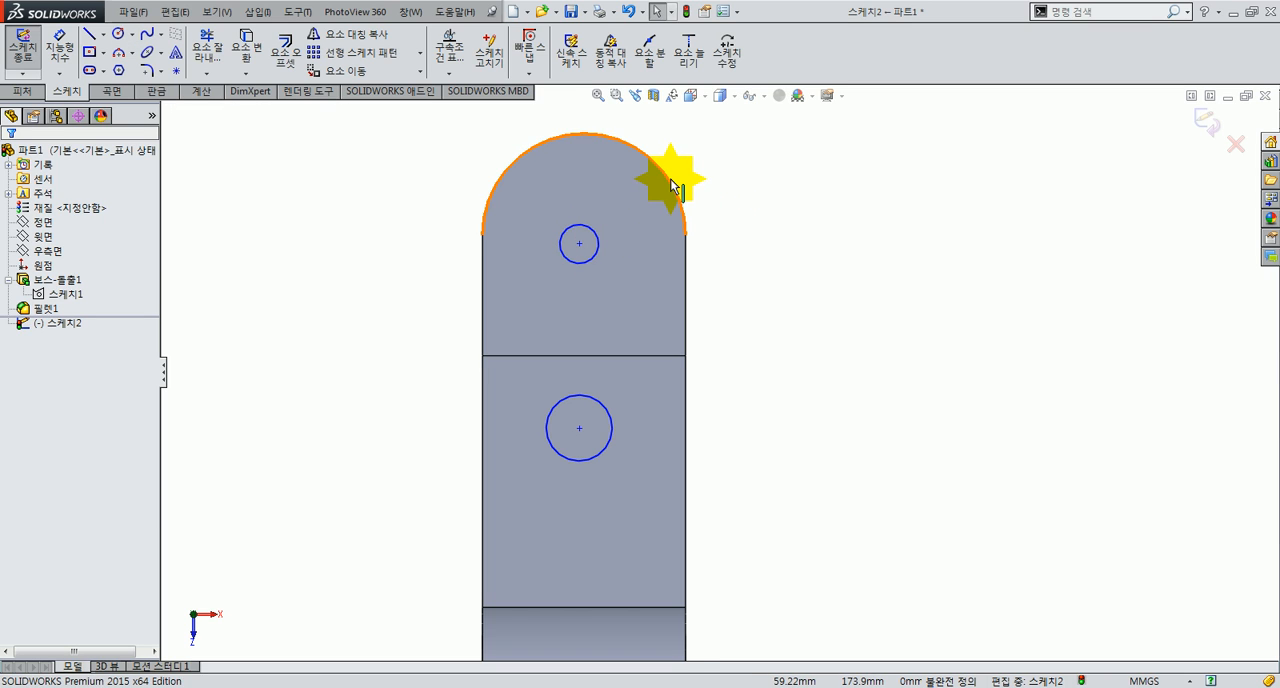
Step: Make the circle near the arm's tip concentric with the rounded end edge
{"action": "left_click", "coordinate": [593, 216]}
{"action": "left_click", "coordinate": [585, 226], "text": "ctrl"}
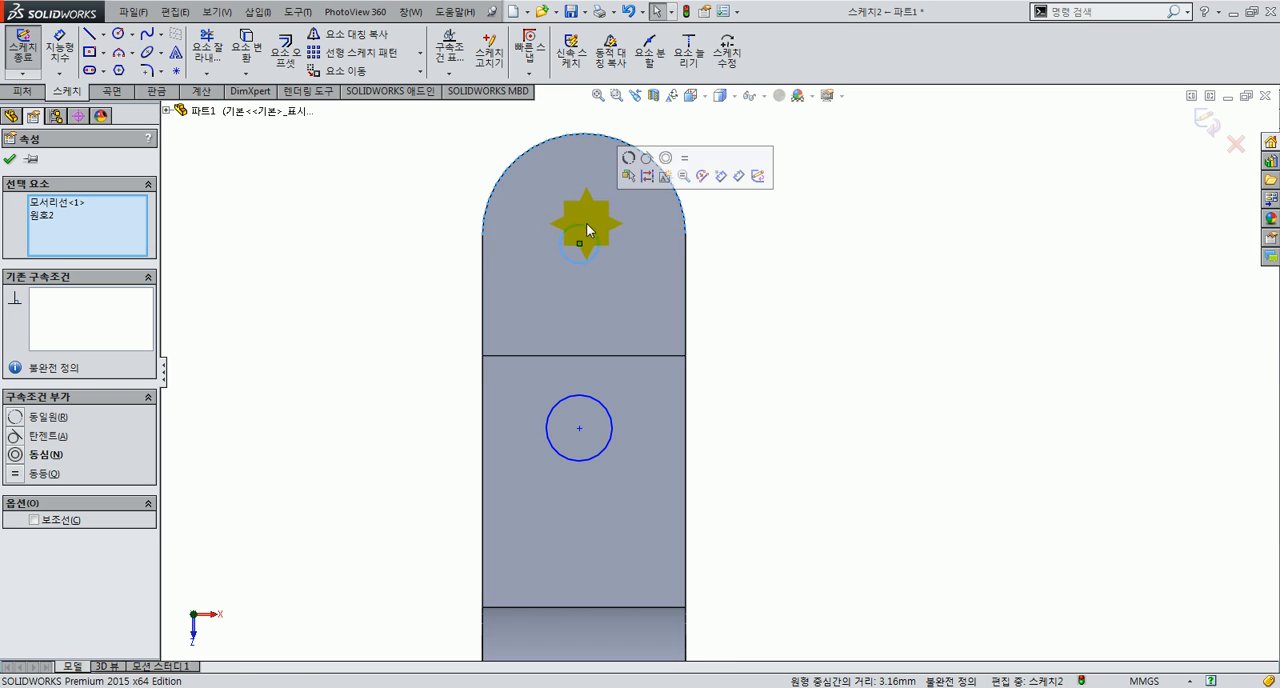
{"action": "left_click", "coordinate": [660, 162]}
{"action": "left_click", "coordinate": [760, 270]}
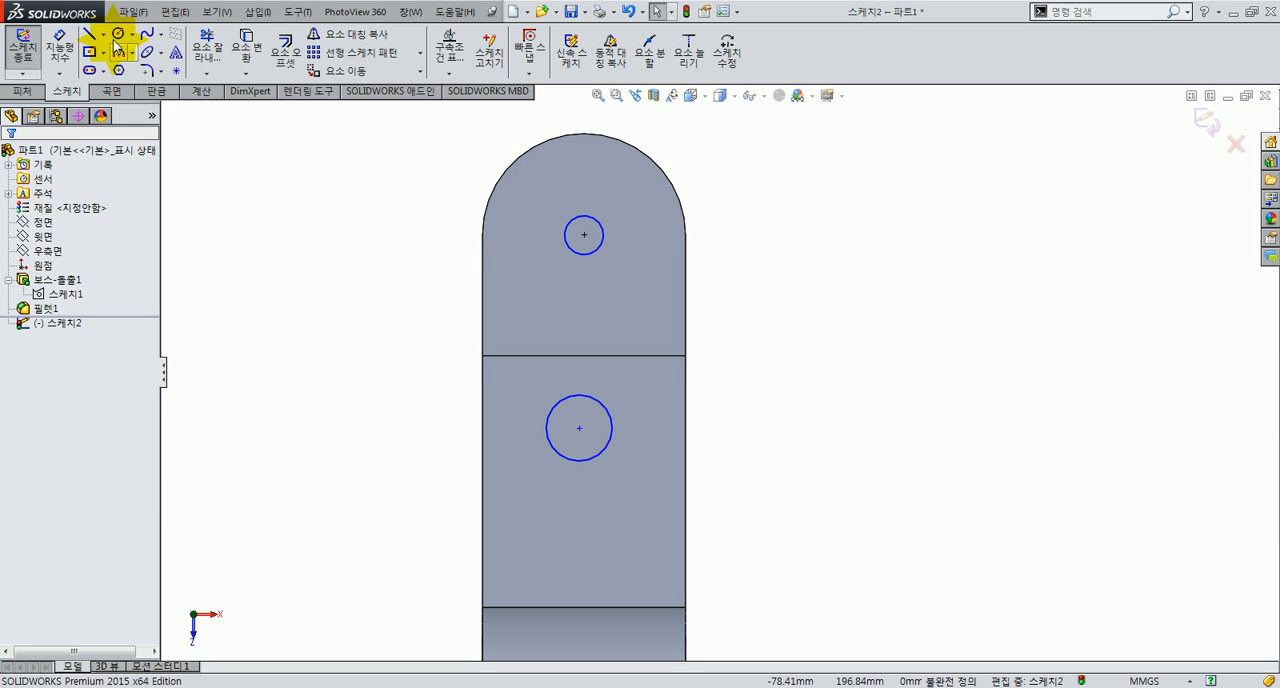
Step: Add a vertical relation between the centre points of the two circles
{"action": "left_click", "coordinate": [491, 158]}
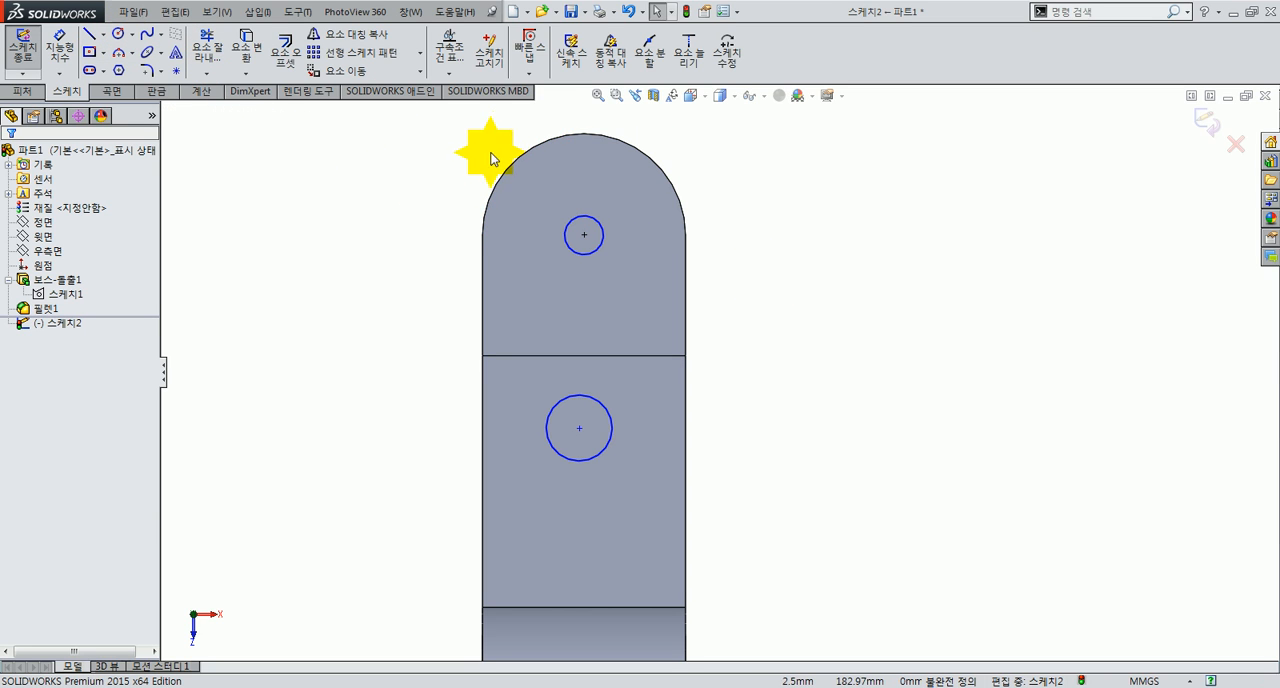
{"action": "left_click", "coordinate": [585, 238]}
{"action": "left_click", "coordinate": [579, 428], "text": "ctrl"}
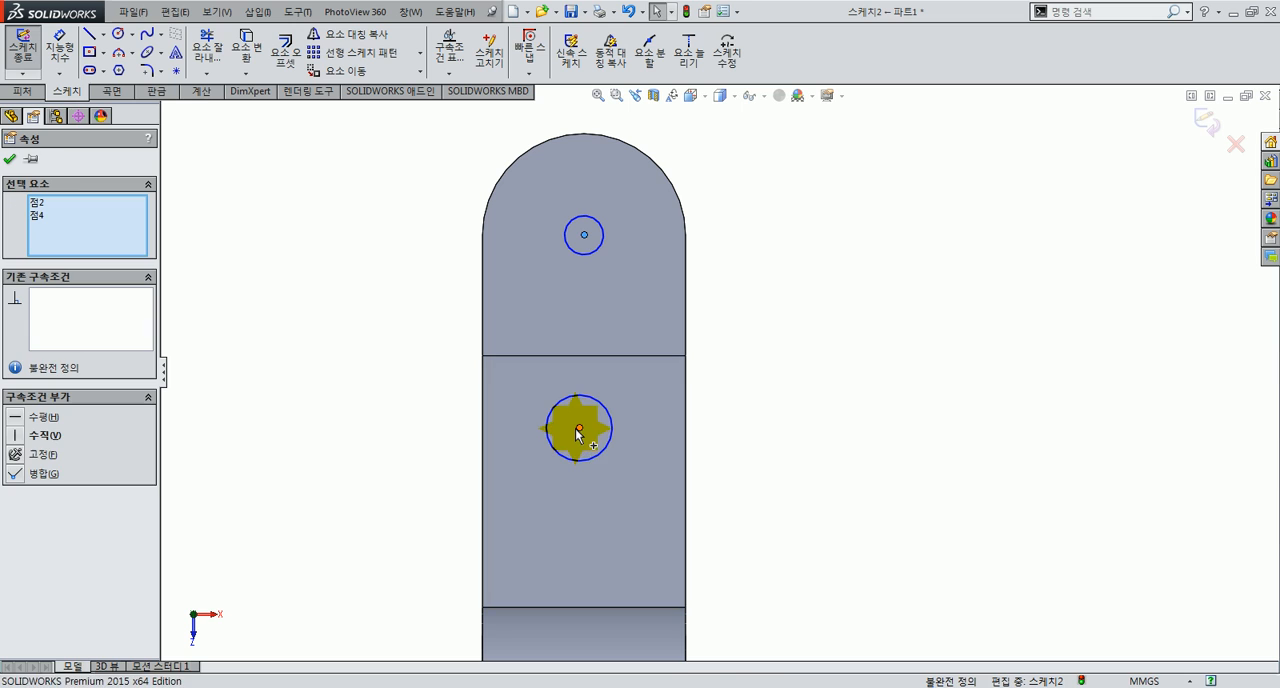
{"action": "left_click", "coordinate": [637, 359]}
{"action": "left_click", "coordinate": [794, 352]}
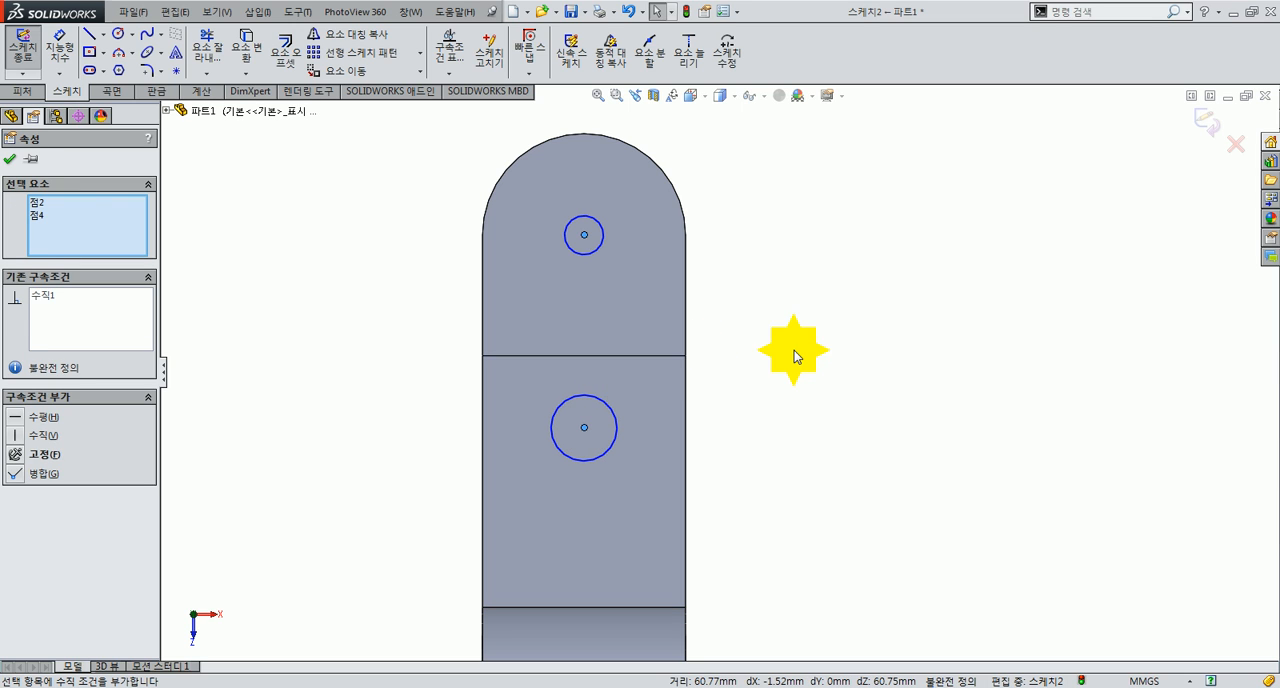
Step: Dimension the diameter of the circle near the rounded end as 15 mm
{"action": "left_click", "coordinate": [38, 46]}
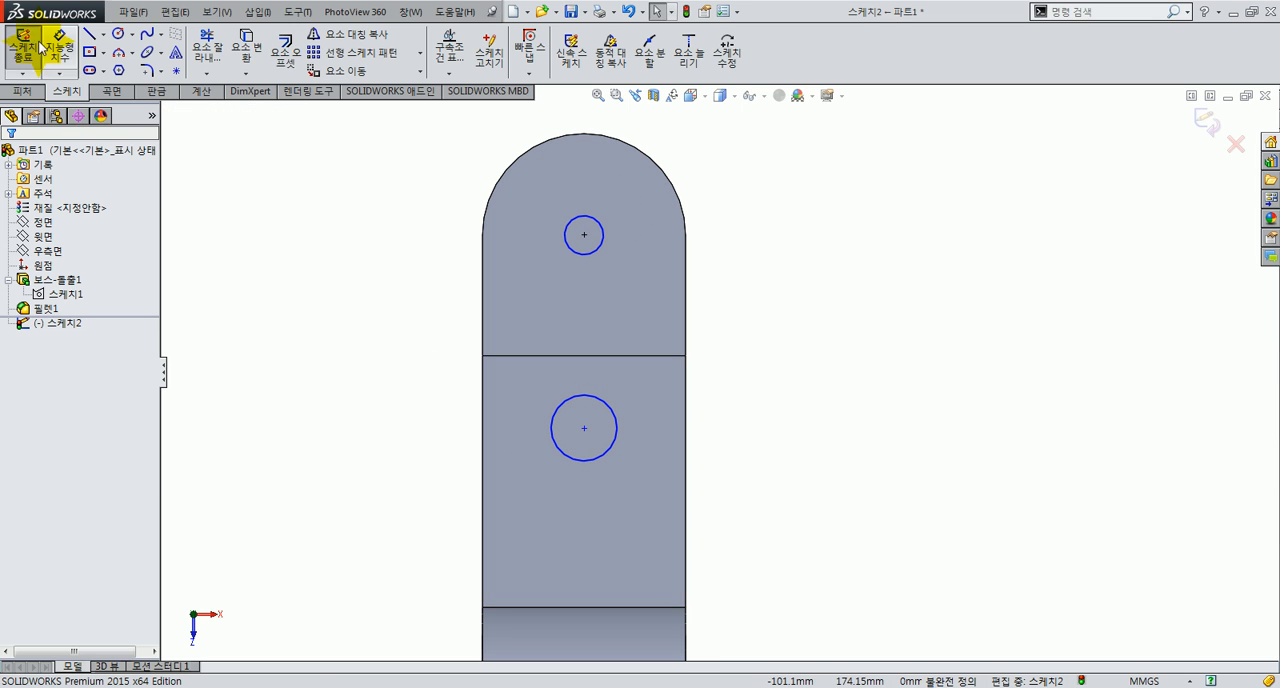
{"action": "left_click", "coordinate": [604, 241]}
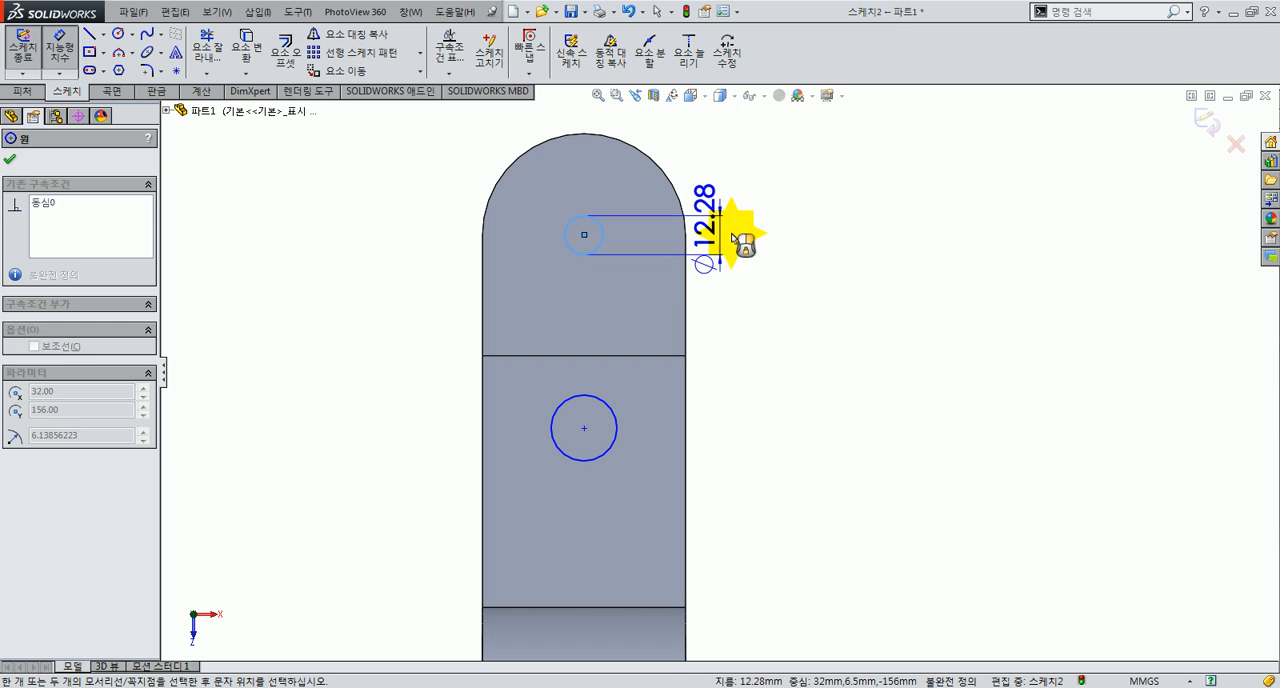
{"action": "left_click", "coordinate": [757, 229]}
{"action": "type", "text": "15"}
{"action": "key", "text": "Return"}
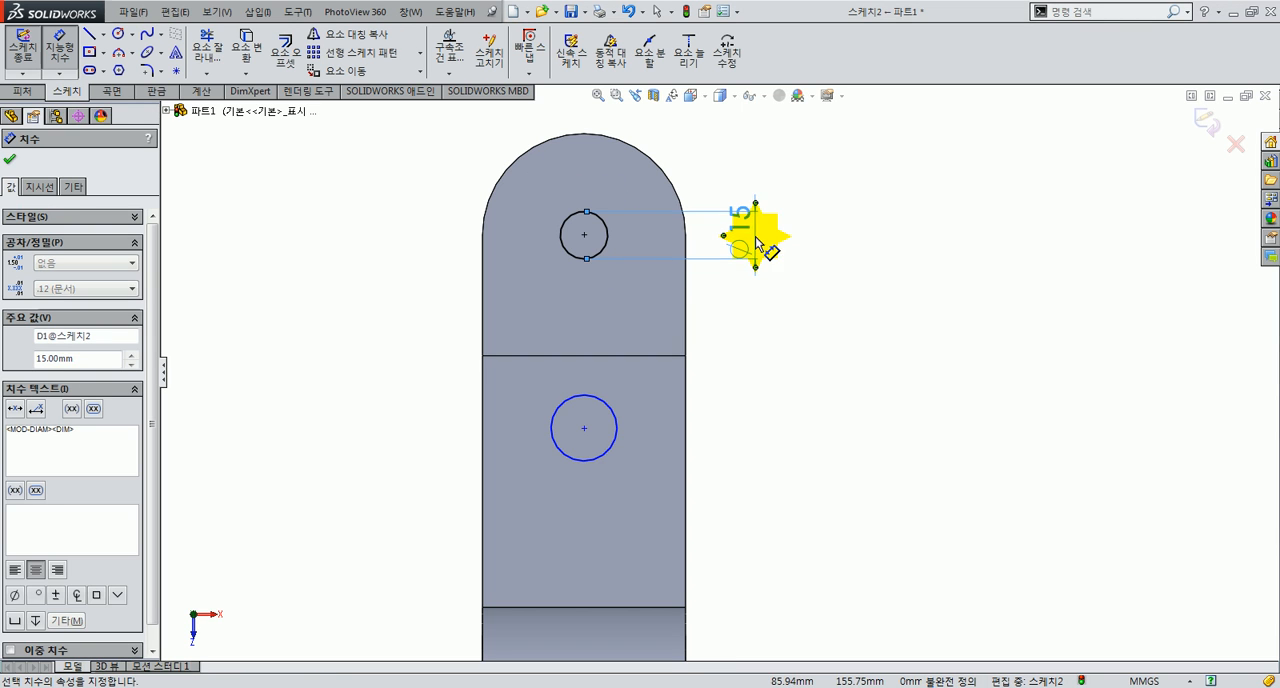
{"action": "left_click", "coordinate": [741, 344]}
Step: Add an equal relation between the circle on the thicker arm section and the circle near the rounded end
{"action": "left_click", "coordinate": [626, 364]}
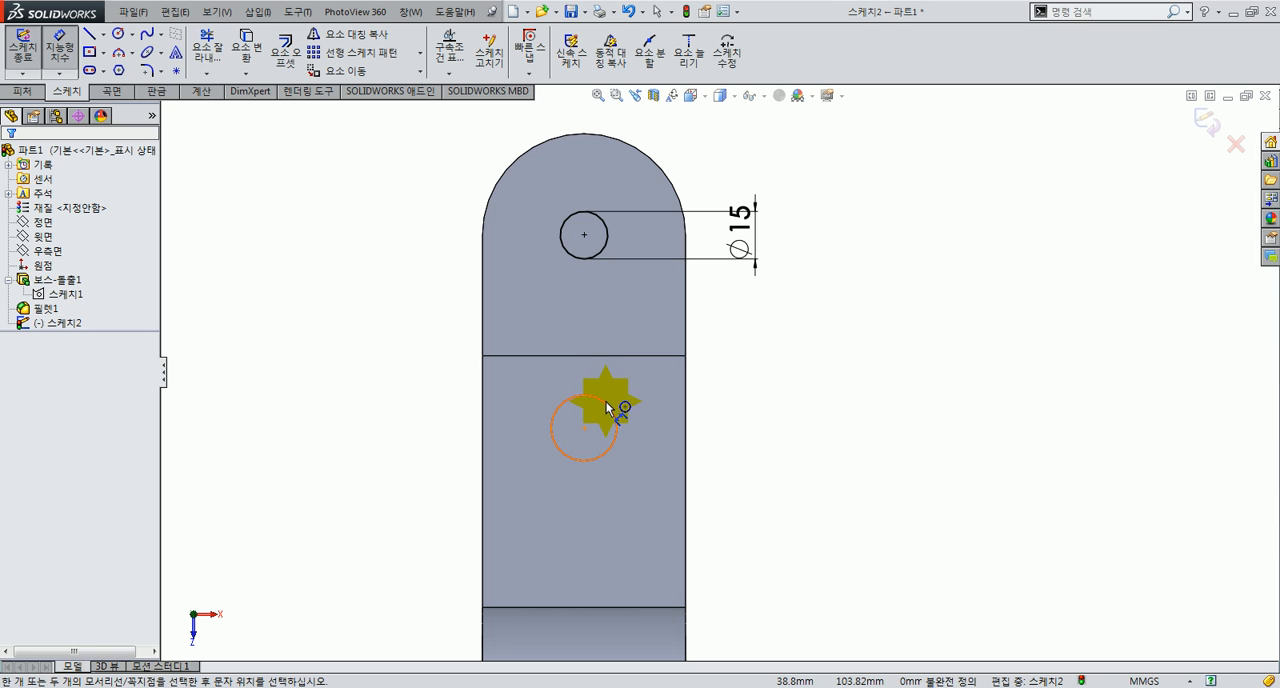
{"action": "left_click", "coordinate": [612, 408]}
{"action": "key", "text": "Escape"}
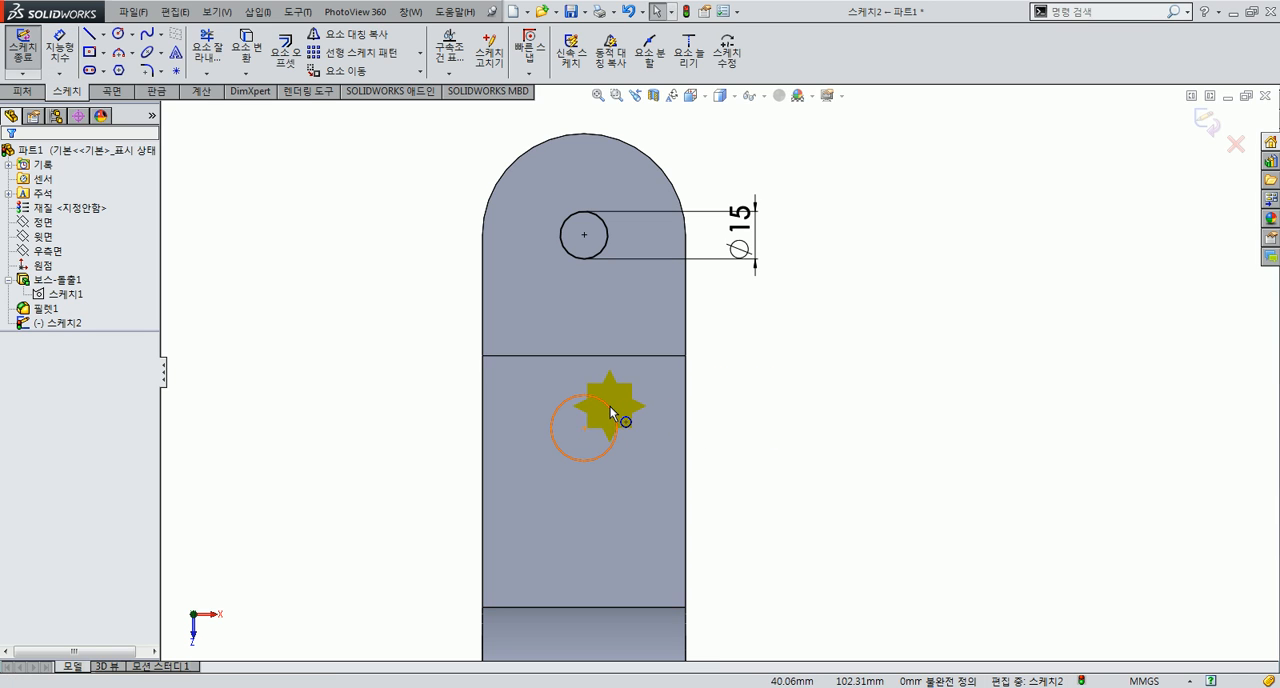
{"action": "left_click", "coordinate": [613, 406]}
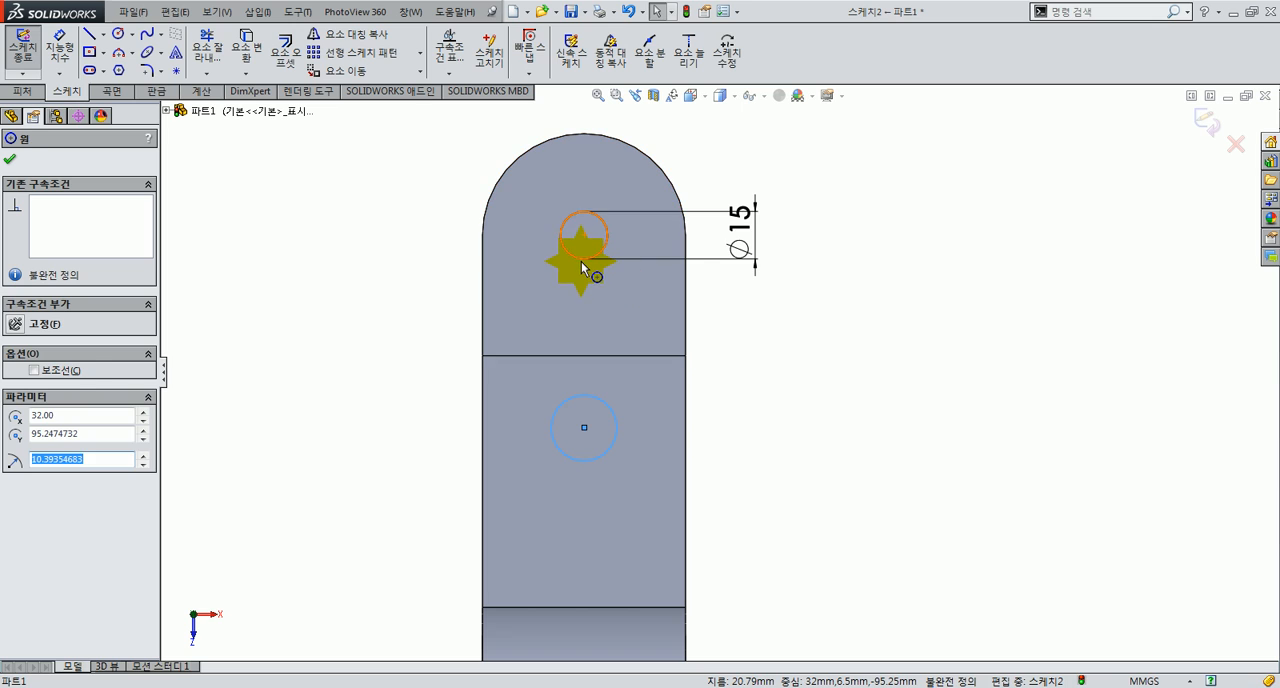
{"action": "left_click", "coordinate": [581, 260], "text": "ctrl"}
{"action": "left_click", "coordinate": [680, 196]}
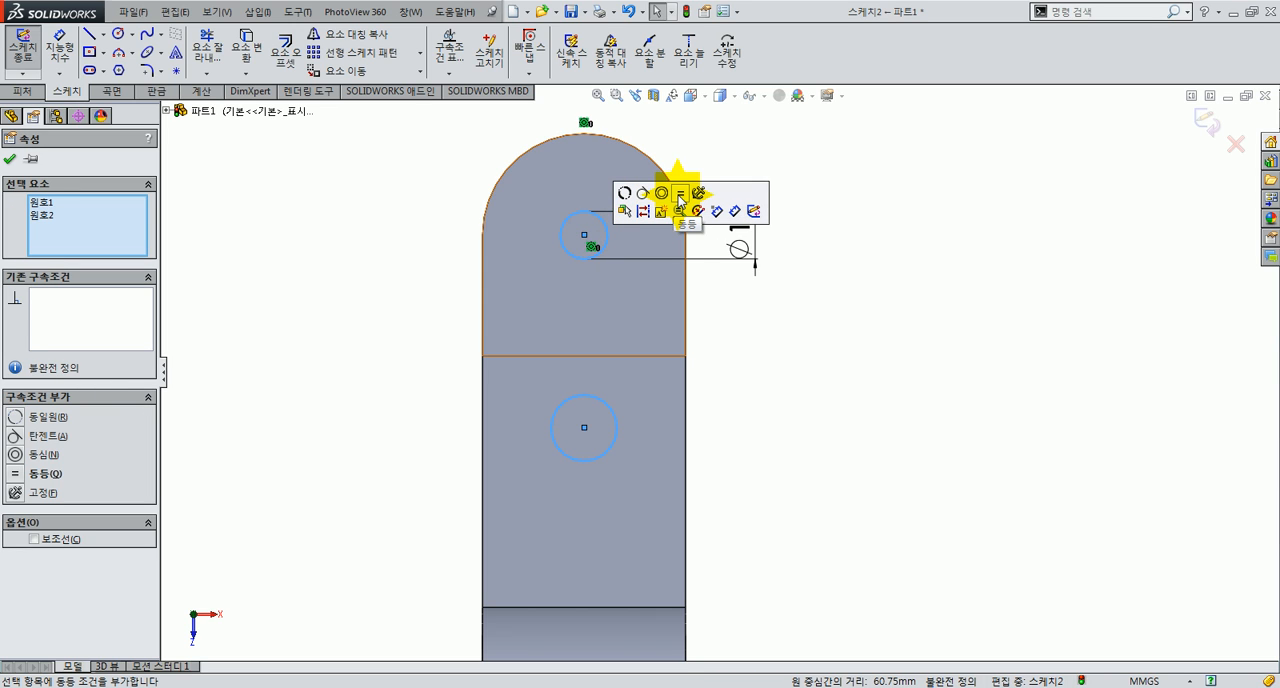
Step: Apply the equal relation to the two selected circles and clear the selection
{"action": "left_click", "coordinate": [680, 197]}
{"action": "left_click", "coordinate": [779, 366]}
{"action": "scroll", "coordinate": [748, 508], "scroll_direction": "up", "scroll_amount": 3}
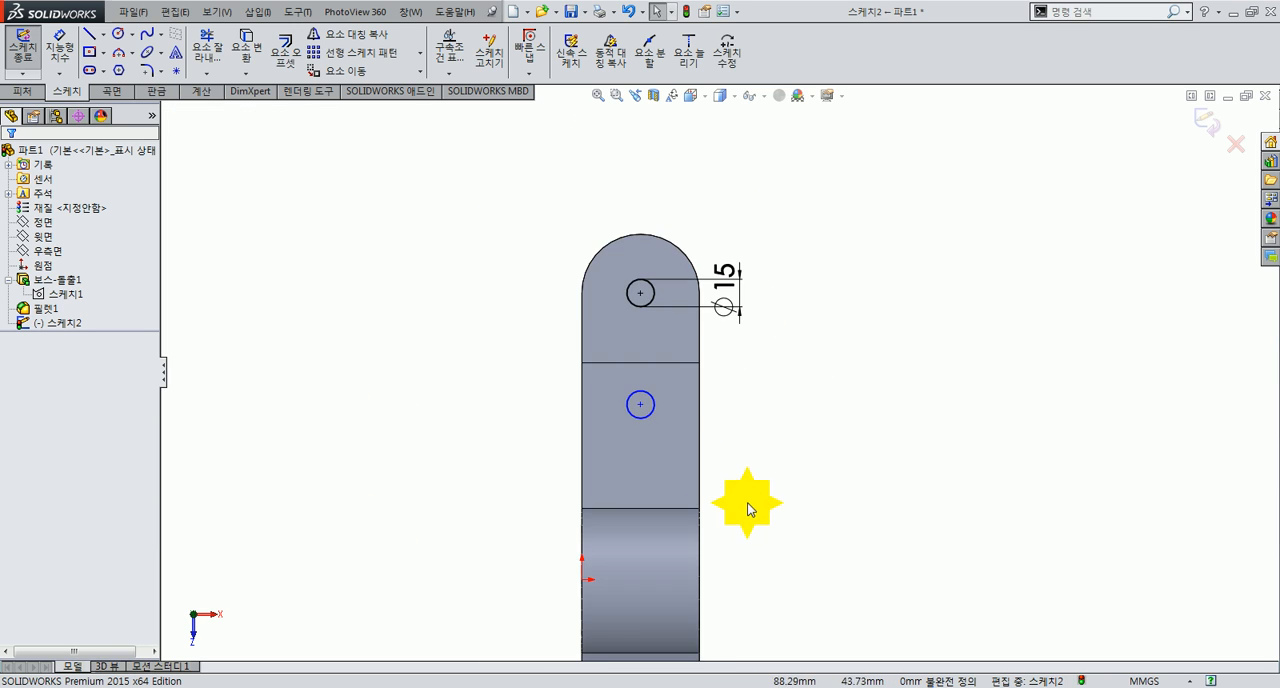
{"action": "scroll", "coordinate": [747, 508], "scroll_direction": "down", "scroll_amount": 2}
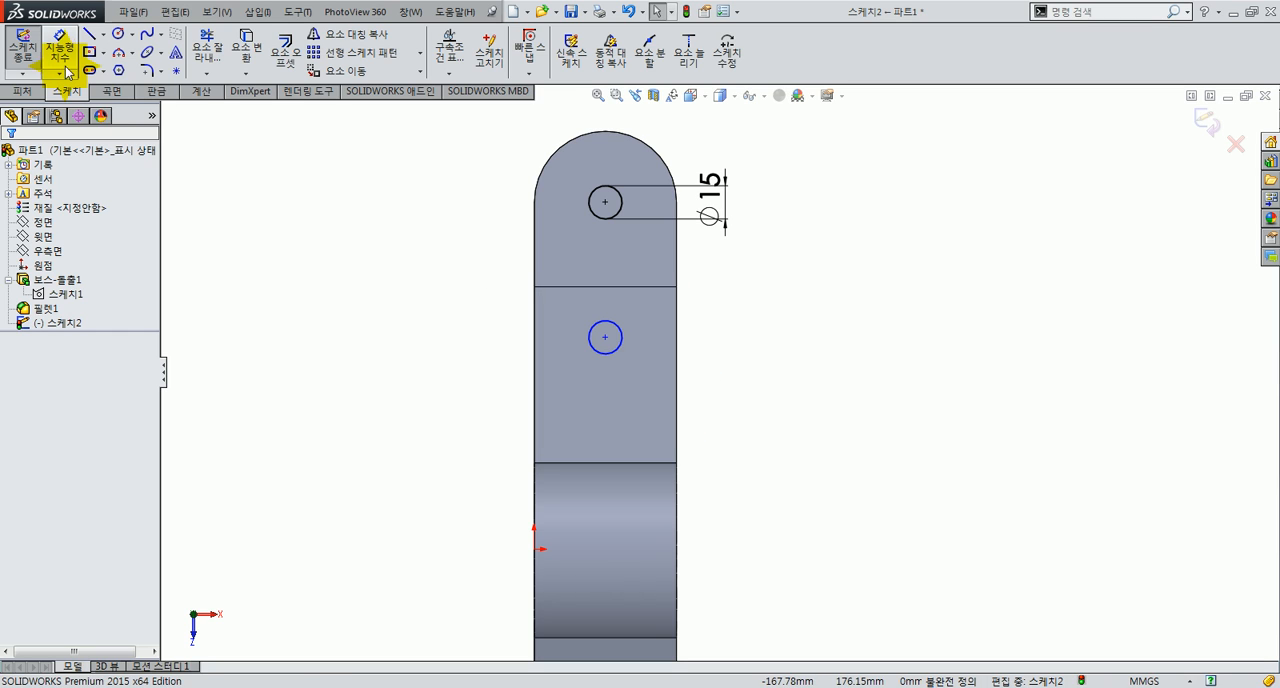
Step: Dimension the vertical distance from the origin to the centre of the circle on the thicker arm section as 75 mm
{"action": "left_click", "coordinate": [491, 442]}
{"action": "left_click", "coordinate": [536, 556]}
{"action": "left_click", "coordinate": [647, 397]}
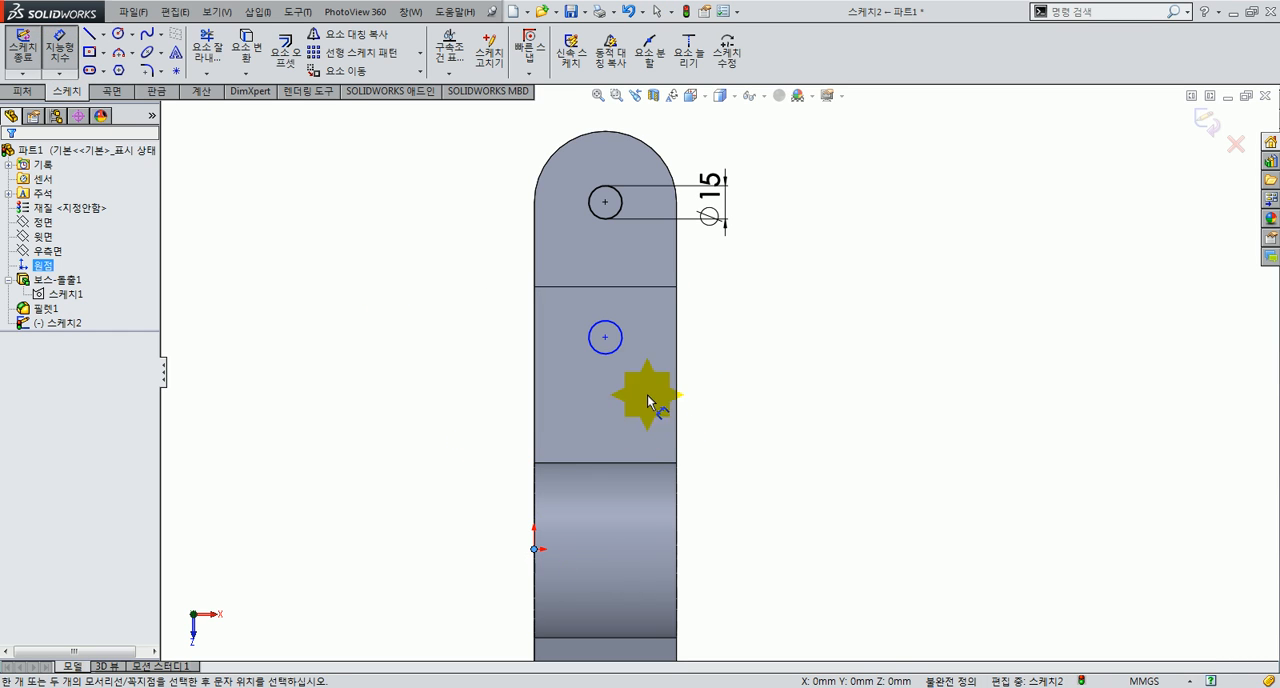
{"action": "left_click", "coordinate": [598, 349]}
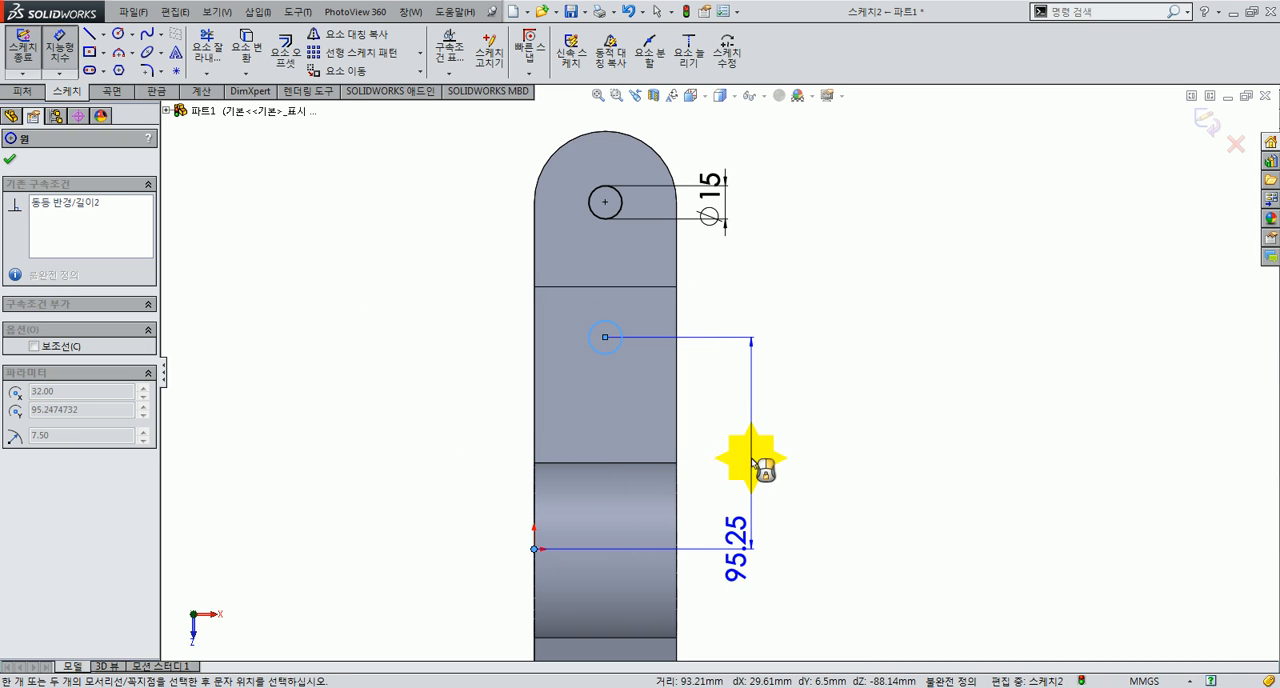
{"action": "left_click", "coordinate": [775, 465]}
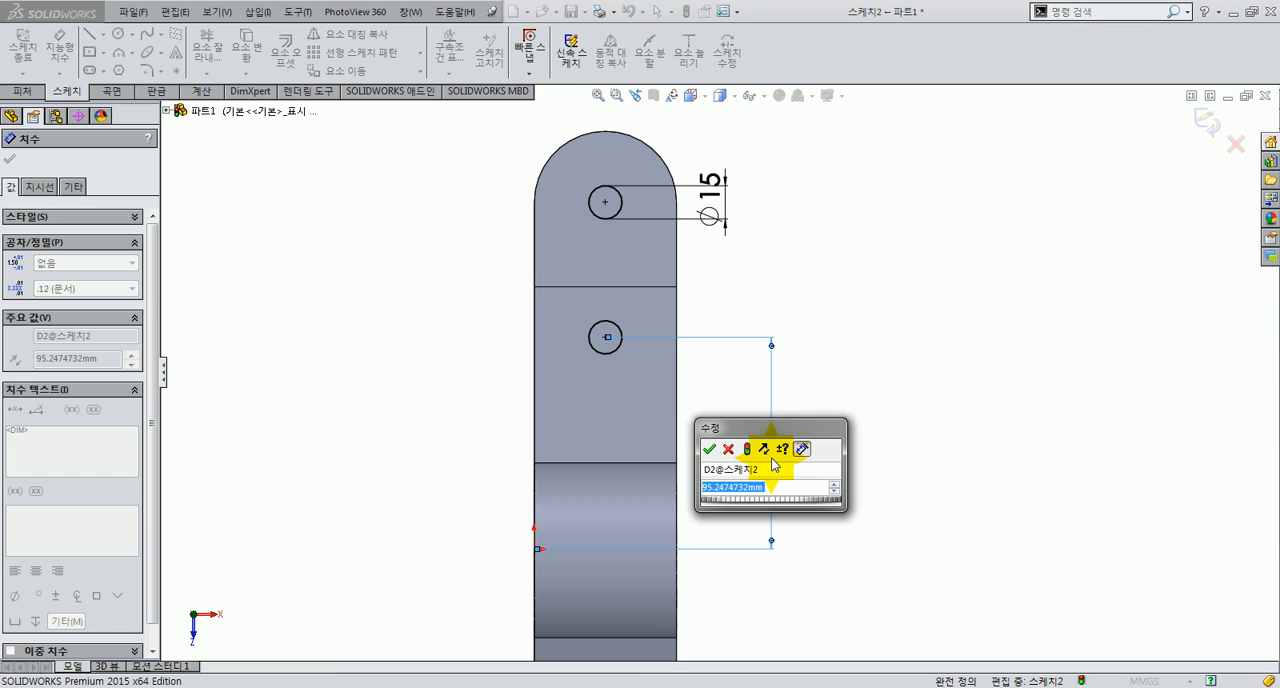
{"action": "type", "text": "75"}
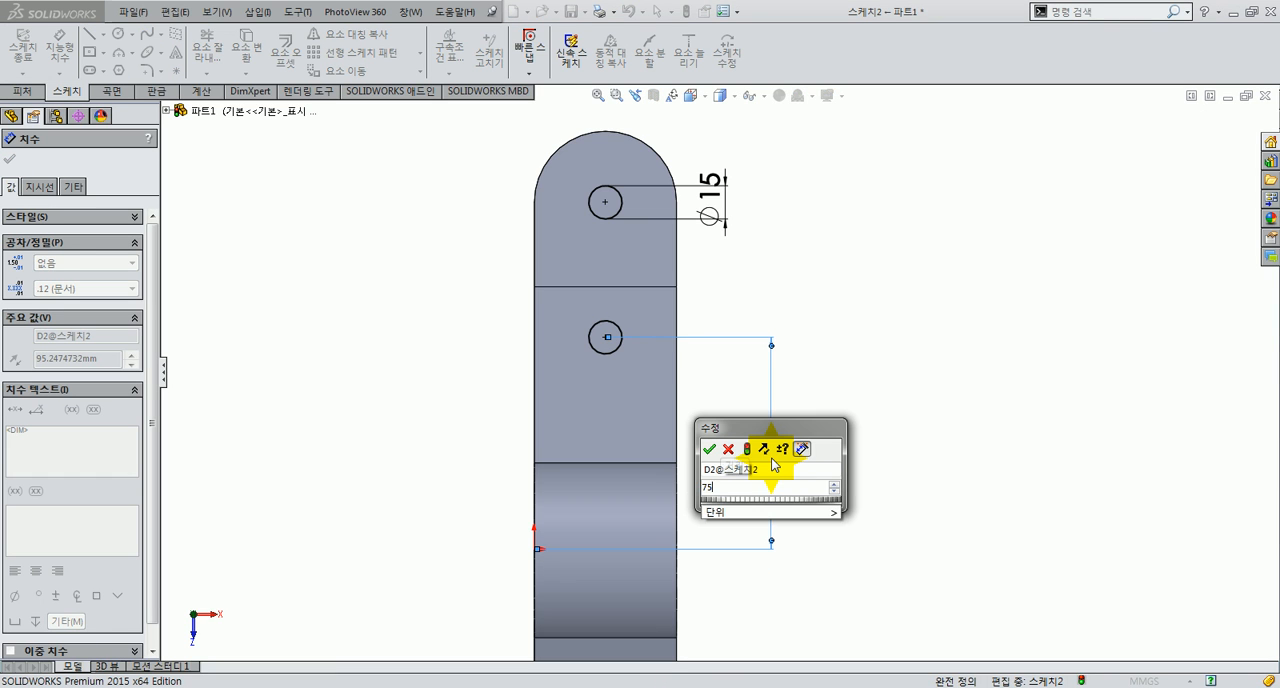
{"action": "key", "text": "Return"}
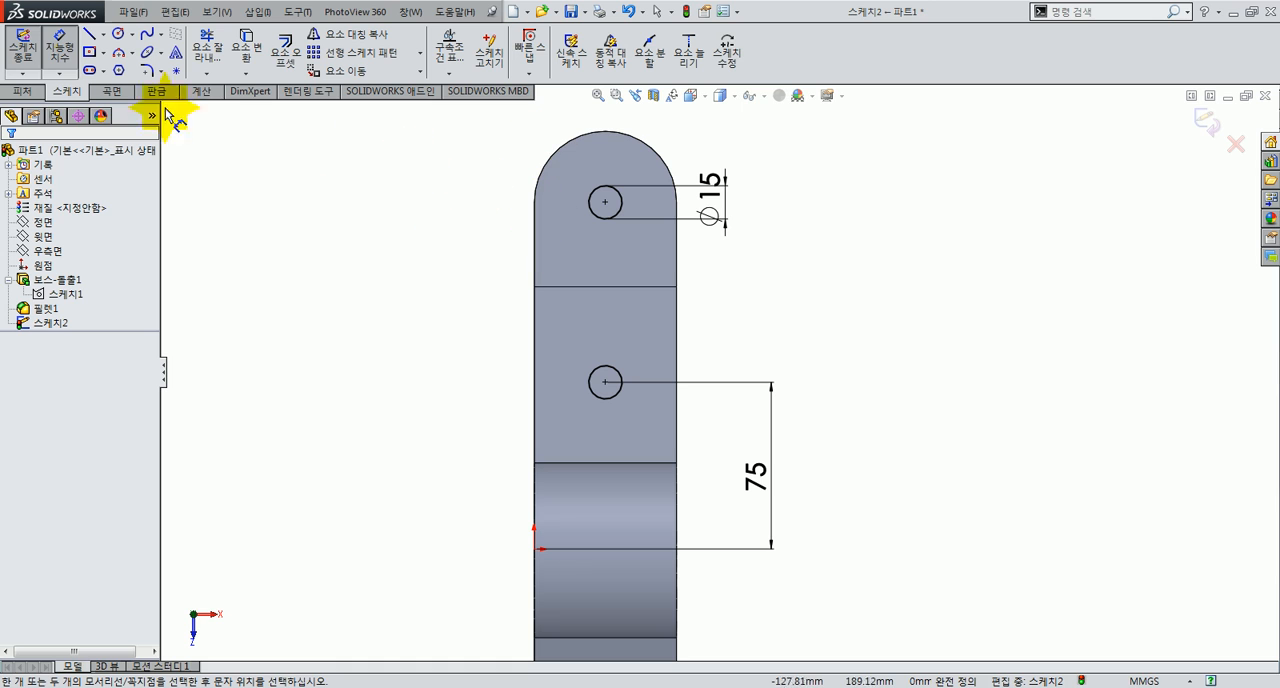
Step: Start an extruded cut from the two-circle sketch with the Through All end condition
{"action": "left_click", "coordinate": [22, 91]}
{"action": "left_click", "coordinate": [228, 53]}
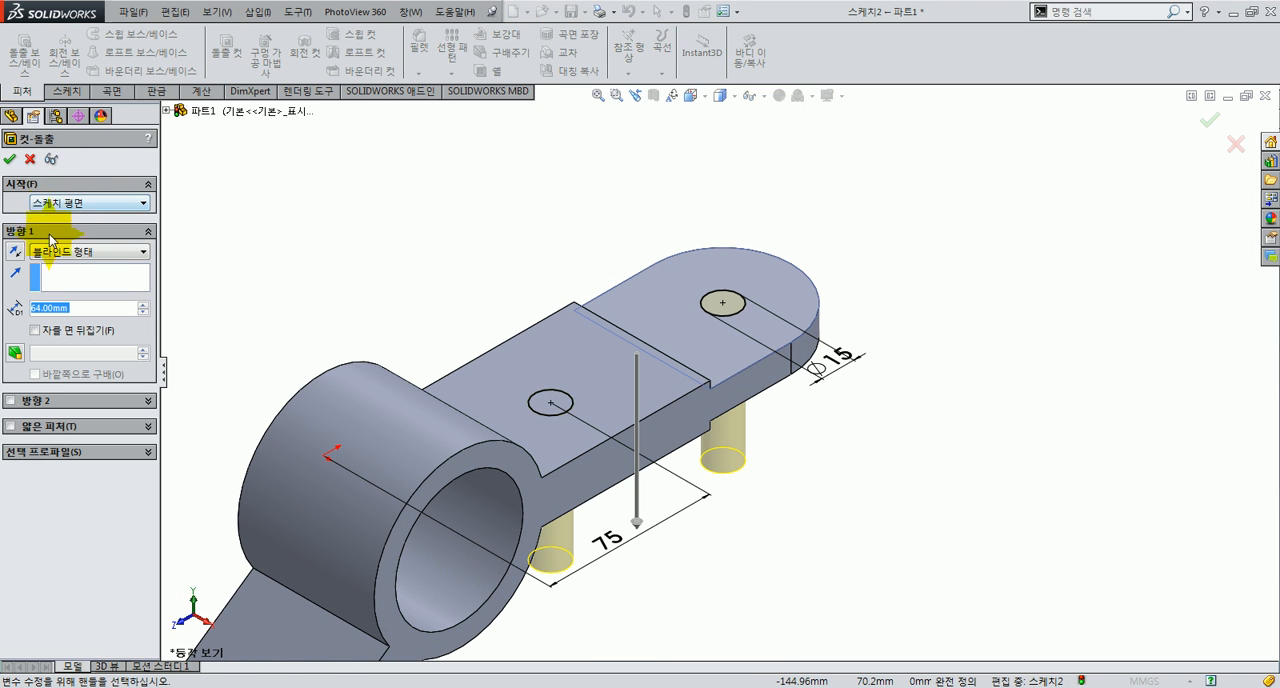
{"action": "left_click", "coordinate": [48, 252]}
{"action": "left_click", "coordinate": [50, 272]}
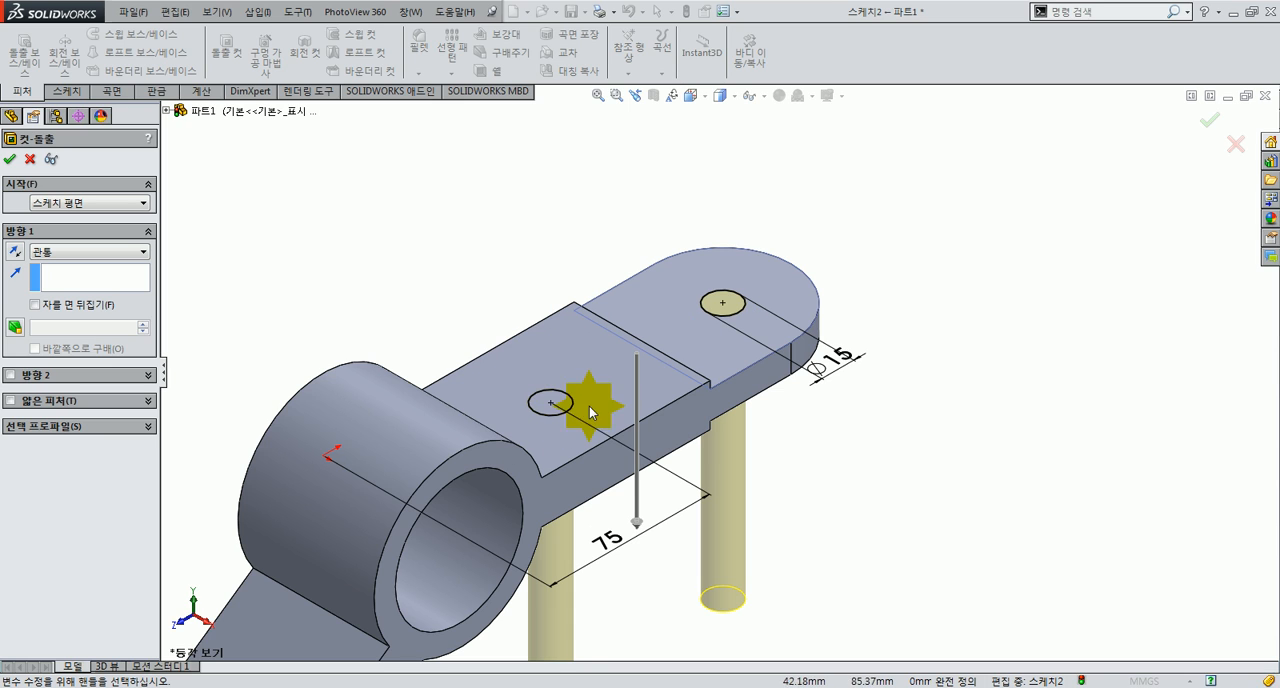
Step: Try the Mid Plane end condition for the cut, inspect its preview and switch back to Through All
{"action": "left_click", "coordinate": [66, 252]}
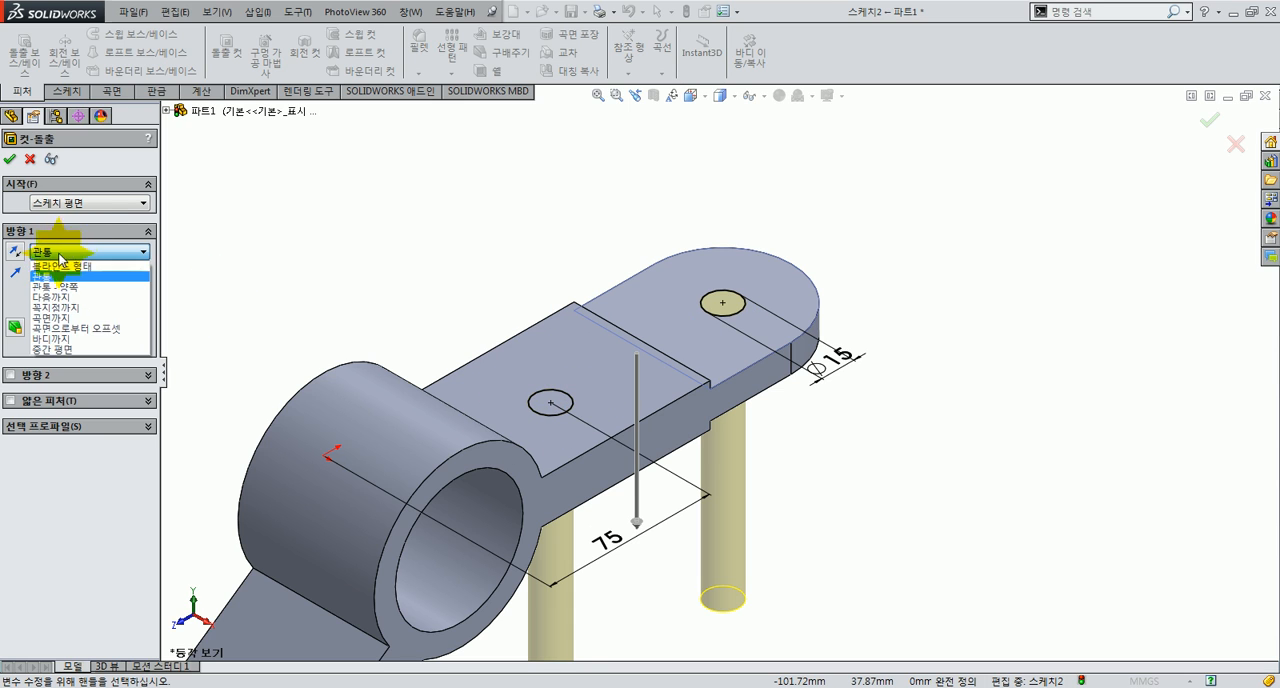
{"action": "left_click", "coordinate": [46, 349]}
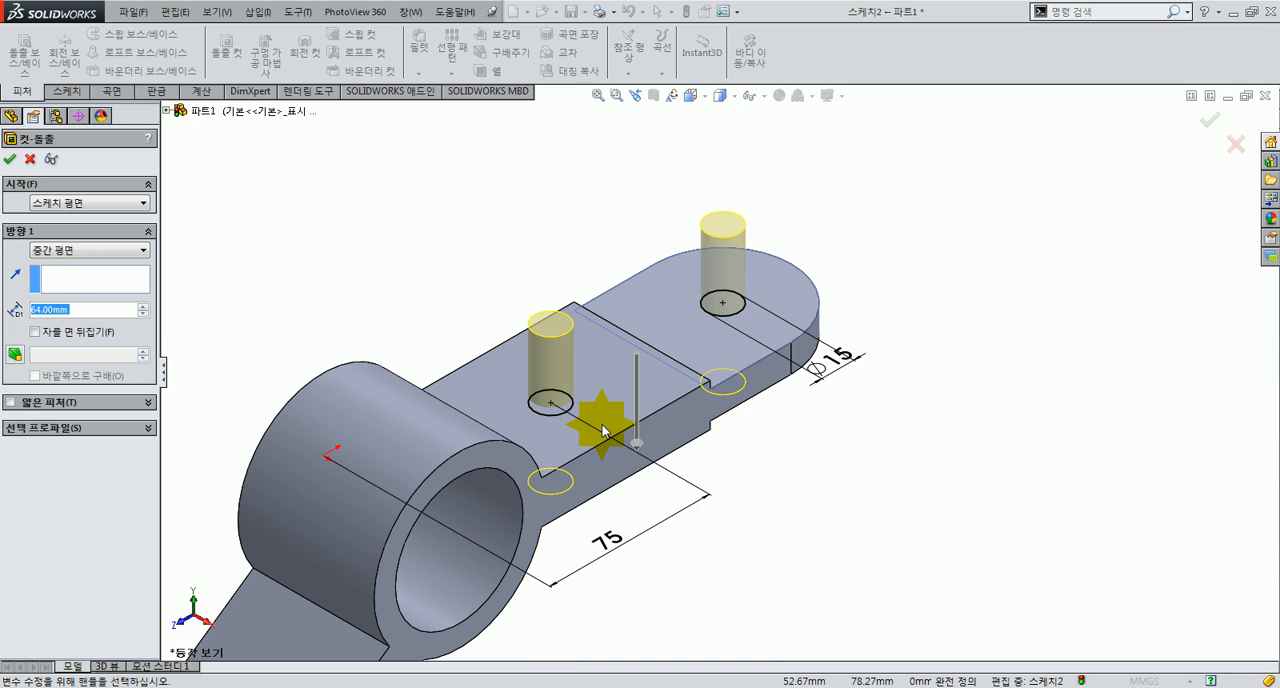
{"action": "middle_click_drag", "start_coordinate": [600, 423], "coordinate": [568, 316]}
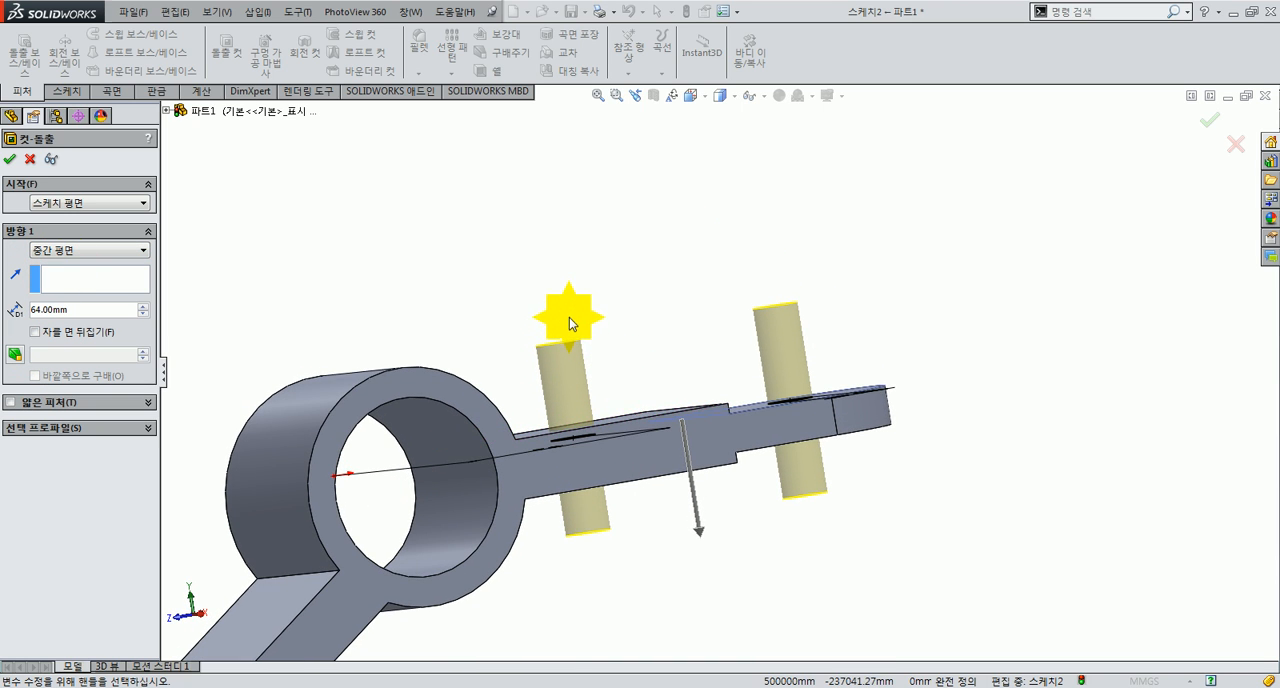
{"action": "left_click", "coordinate": [88, 250]}
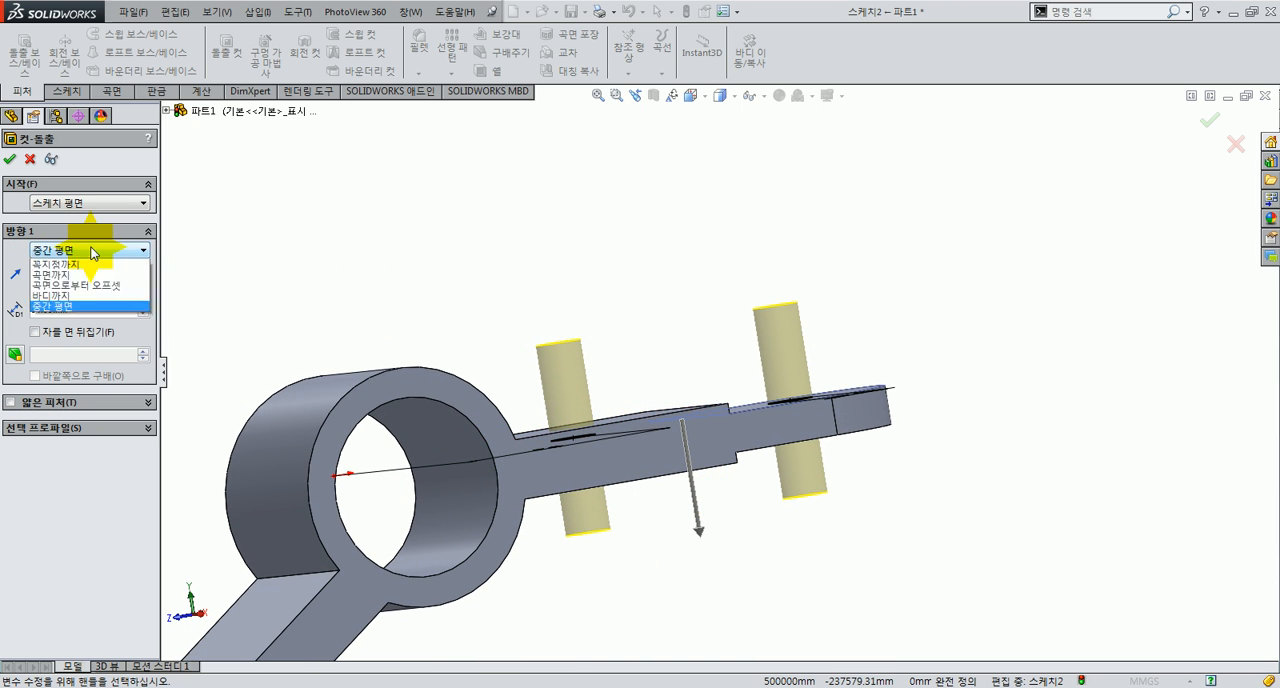
{"action": "left_click", "coordinate": [61, 275]}
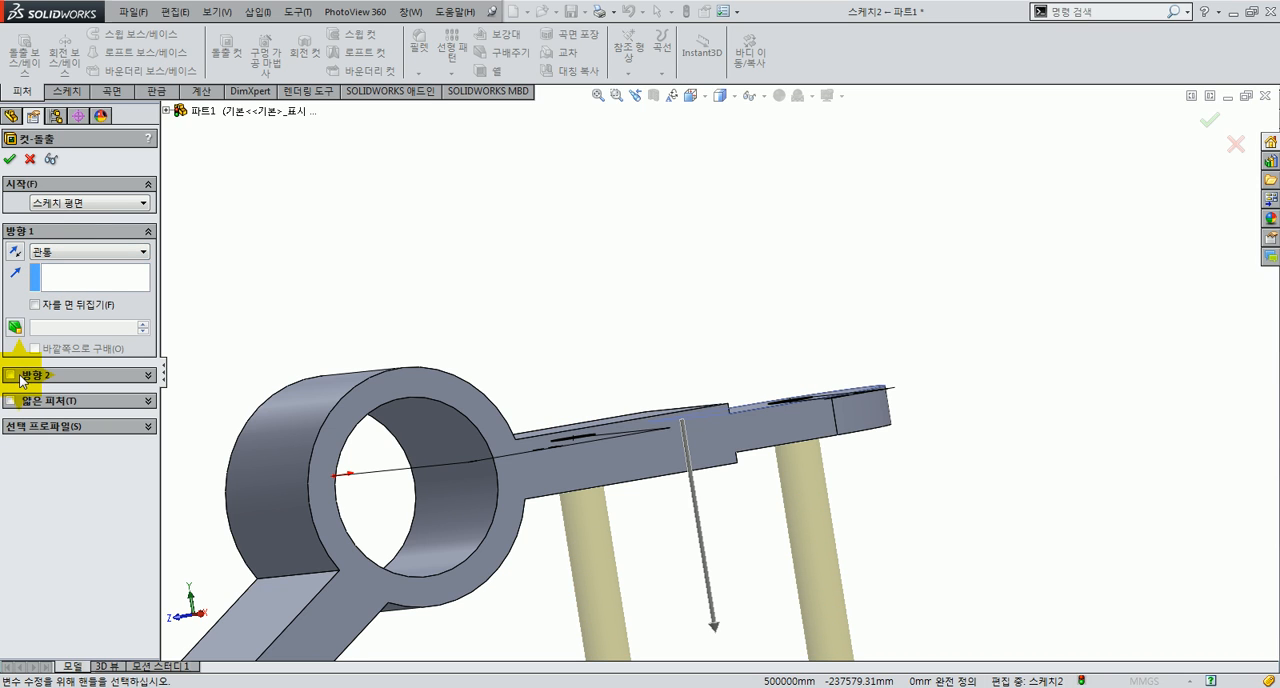
Step: Add a second direction set to Through All and complete the cut of the two arm holes
{"action": "left_click", "coordinate": [10, 375]}
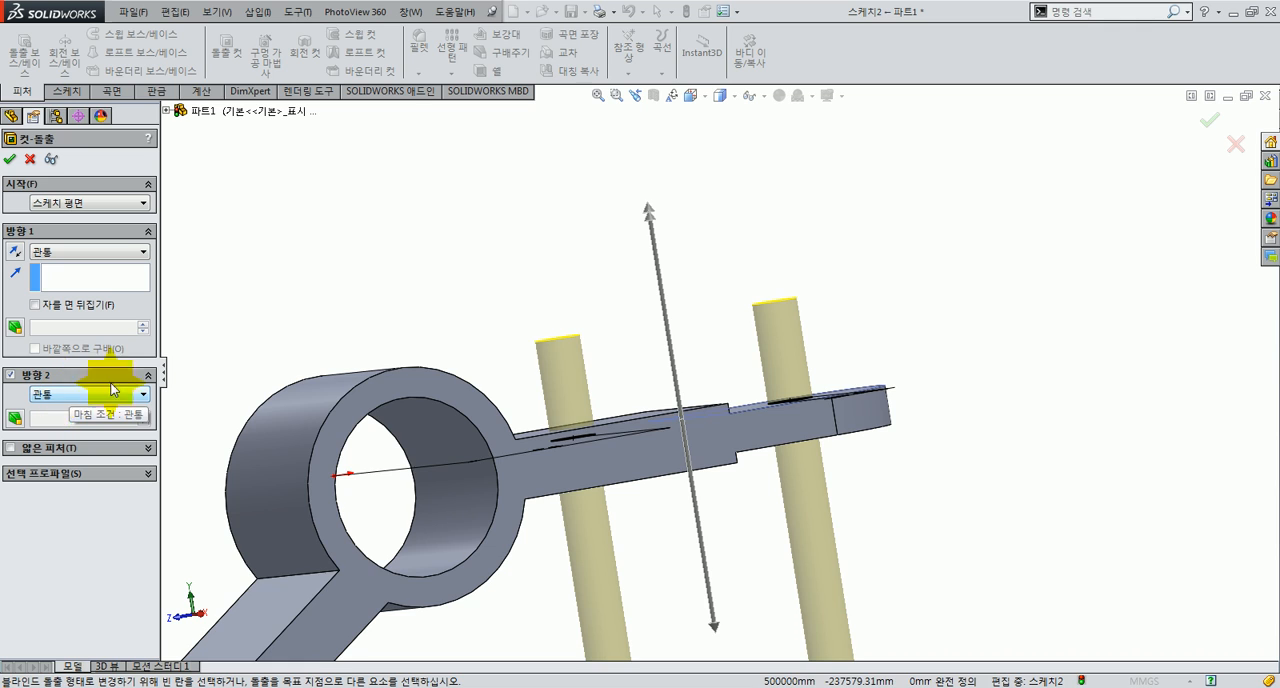
{"action": "scroll", "coordinate": [733, 390], "scroll_direction": "up", "scroll_amount": 3}
{"action": "mouse_move", "coordinate": [743, 426]}
{"action": "middle_mouse_down"}
{"action": "mouse_move", "coordinate": [733, 463]}
{"action": "mouse_move", "coordinate": [720, 434]}
{"action": "mouse_move", "coordinate": [749, 409]}
{"action": "mouse_move", "coordinate": [725, 392]}
{"action": "middle_mouse_up"}
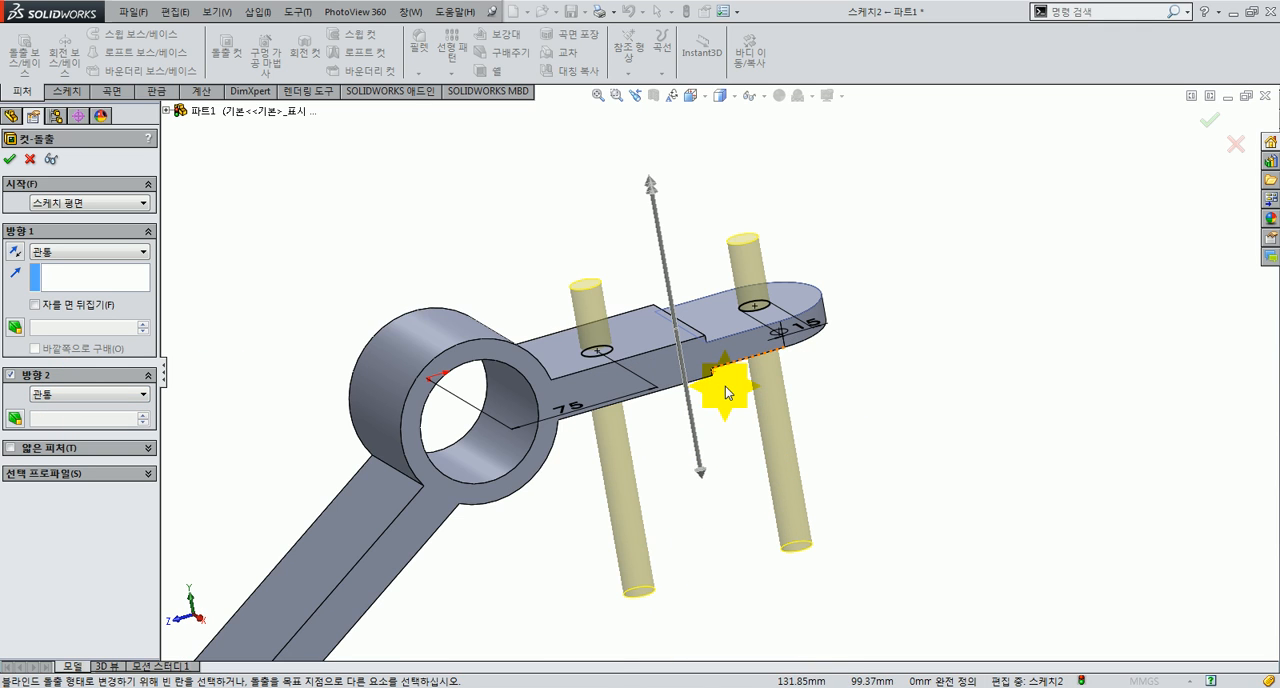
{"action": "left_click", "coordinate": [12, 158]}
{"action": "left_click", "coordinate": [302, 231]}
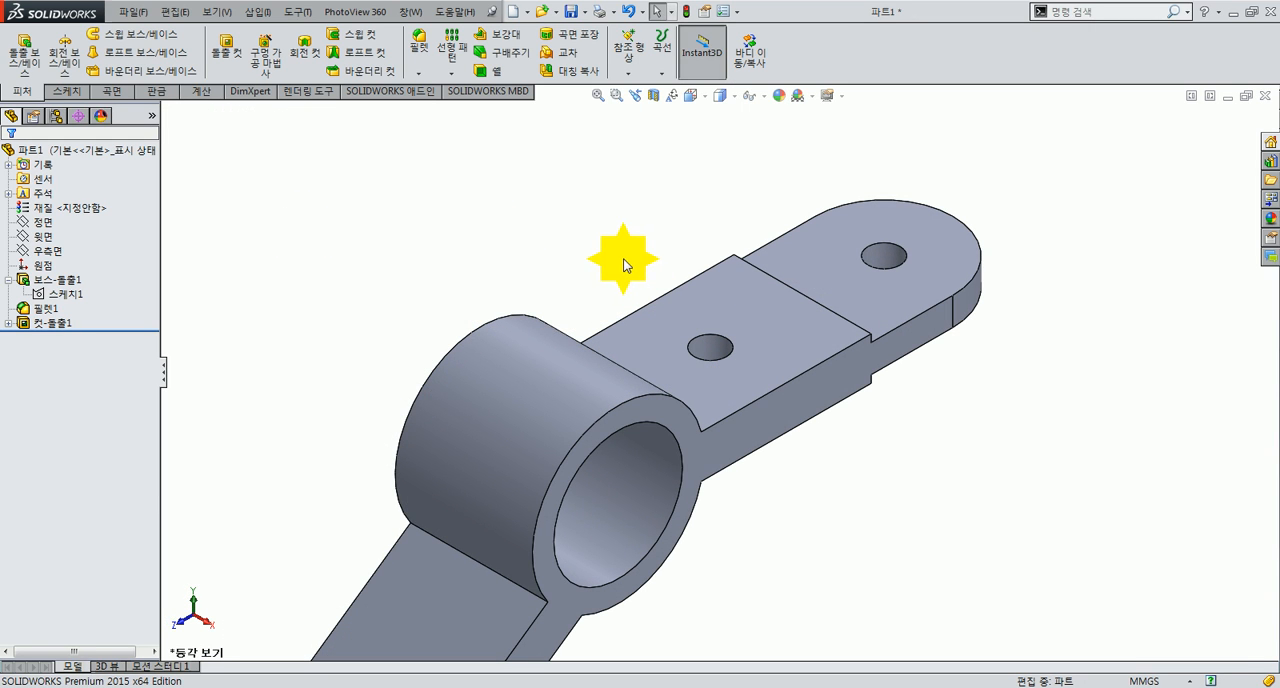
{"action": "left_click", "coordinate": [66, 92]}
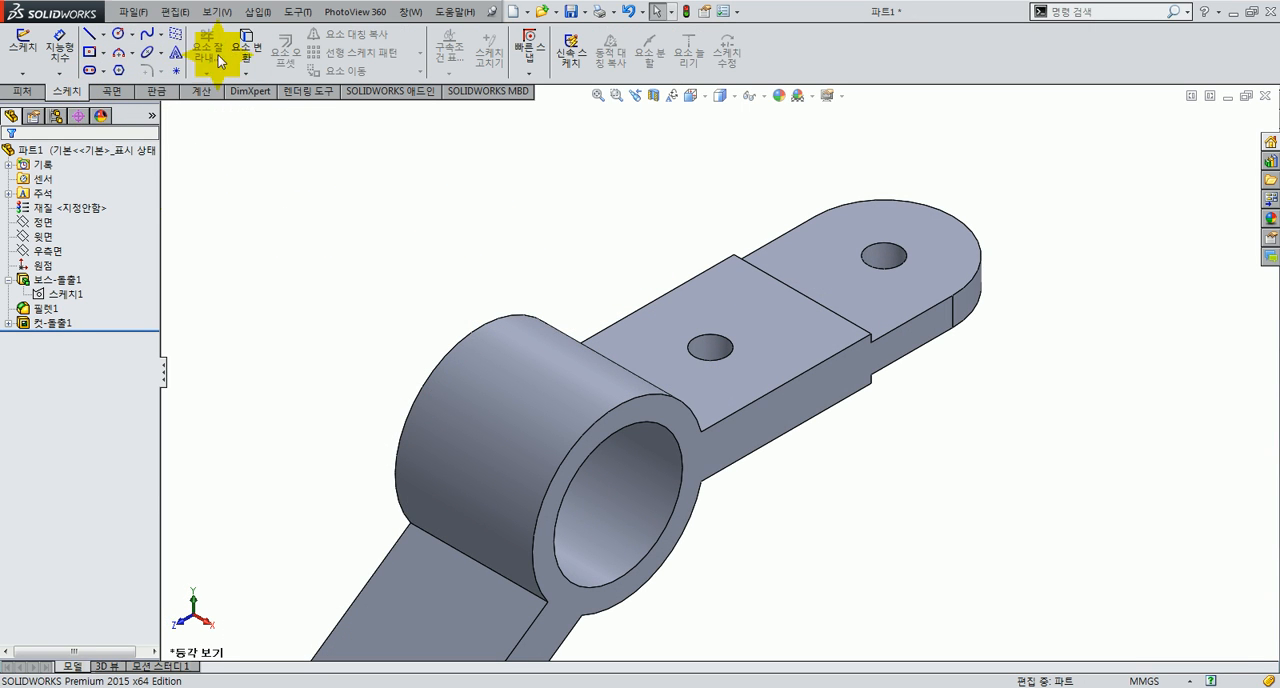
{"action": "left_click", "coordinate": [19, 92]}
{"action": "left_click", "coordinate": [451, 73]}
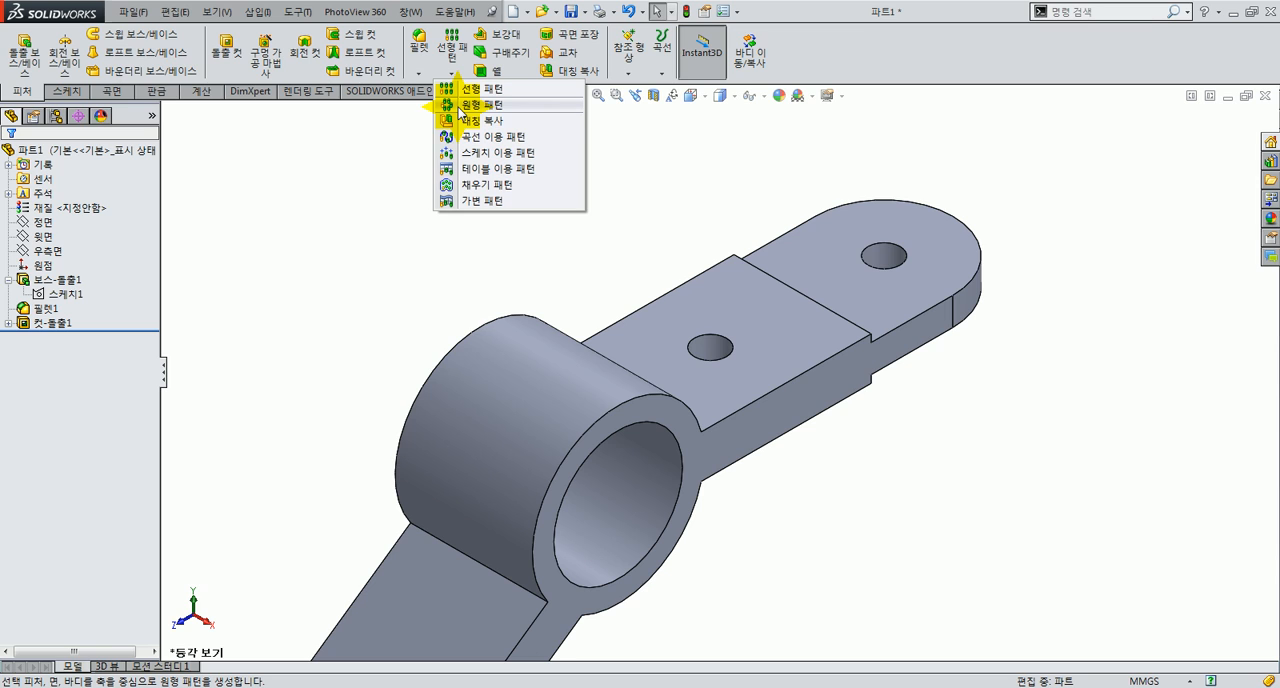
{"action": "left_click", "coordinate": [342, 153]}
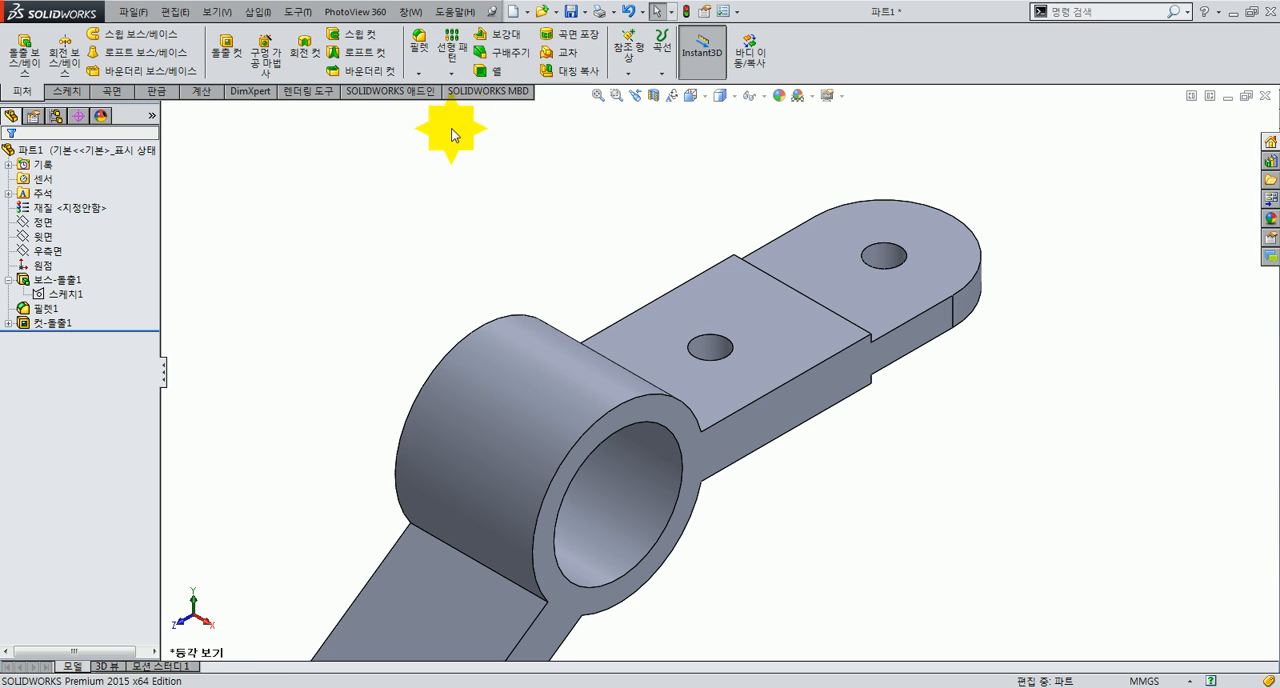
{"action": "right_click", "coordinate": [790, 345]}
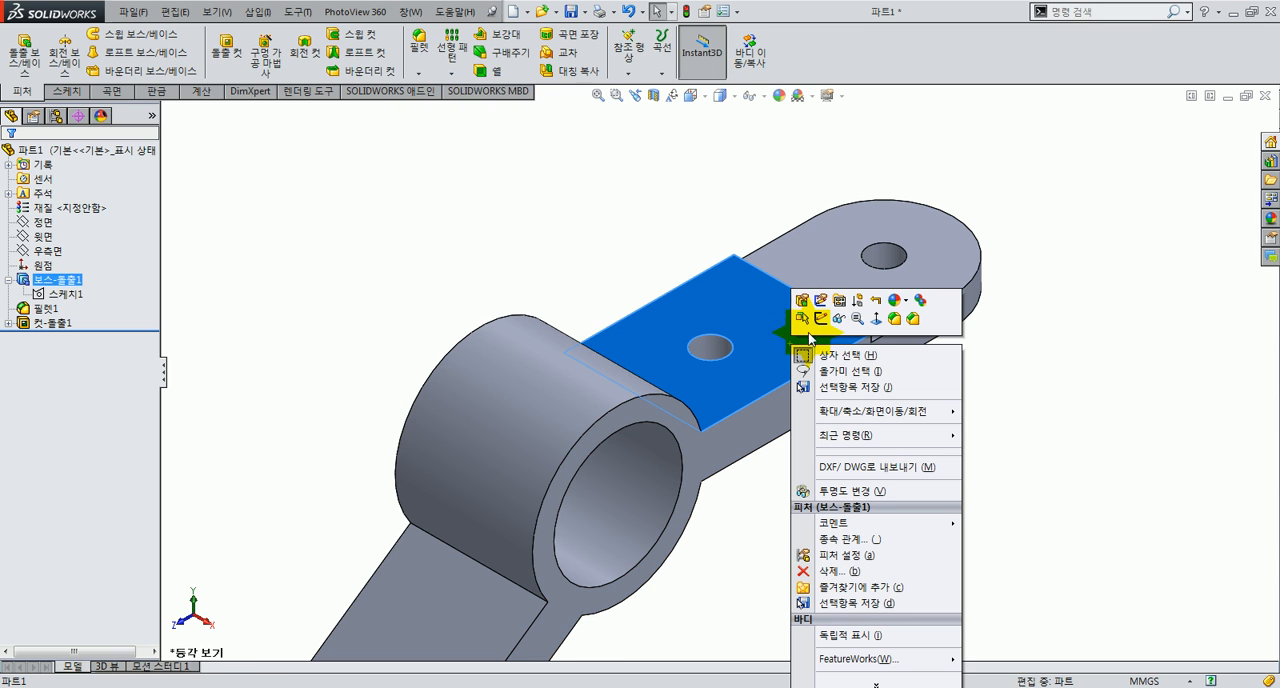
{"action": "left_click", "coordinate": [511, 275]}
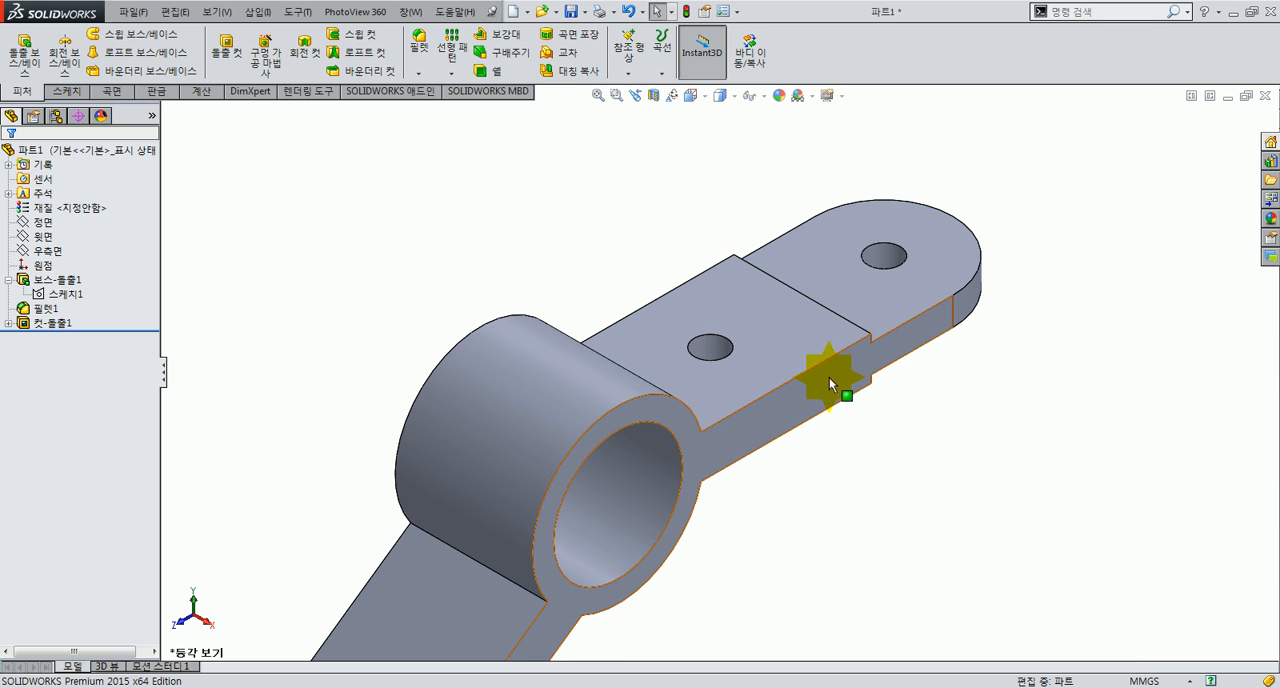
Step: Start a sketch on the thicker arm section's upper face and draw a circle about 12.7 mm in diameter between its hole and the step
{"action": "left_click", "coordinate": [773, 331]}
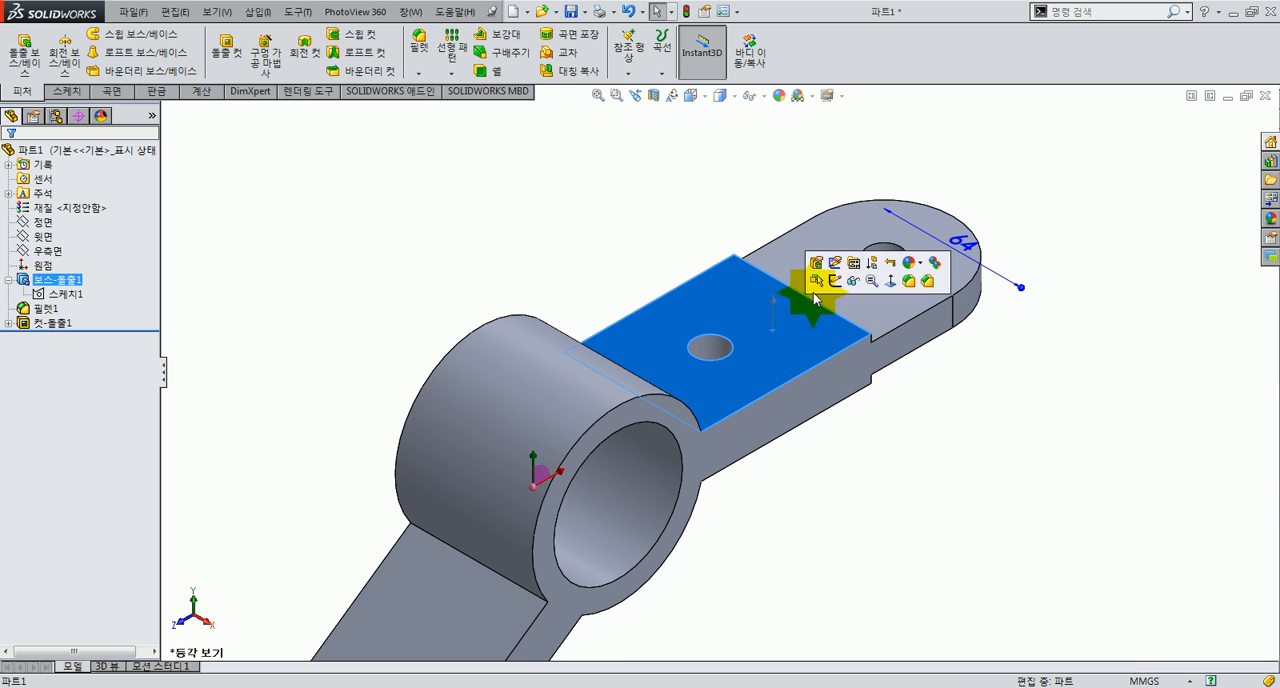
{"action": "left_click", "coordinate": [834, 282]}
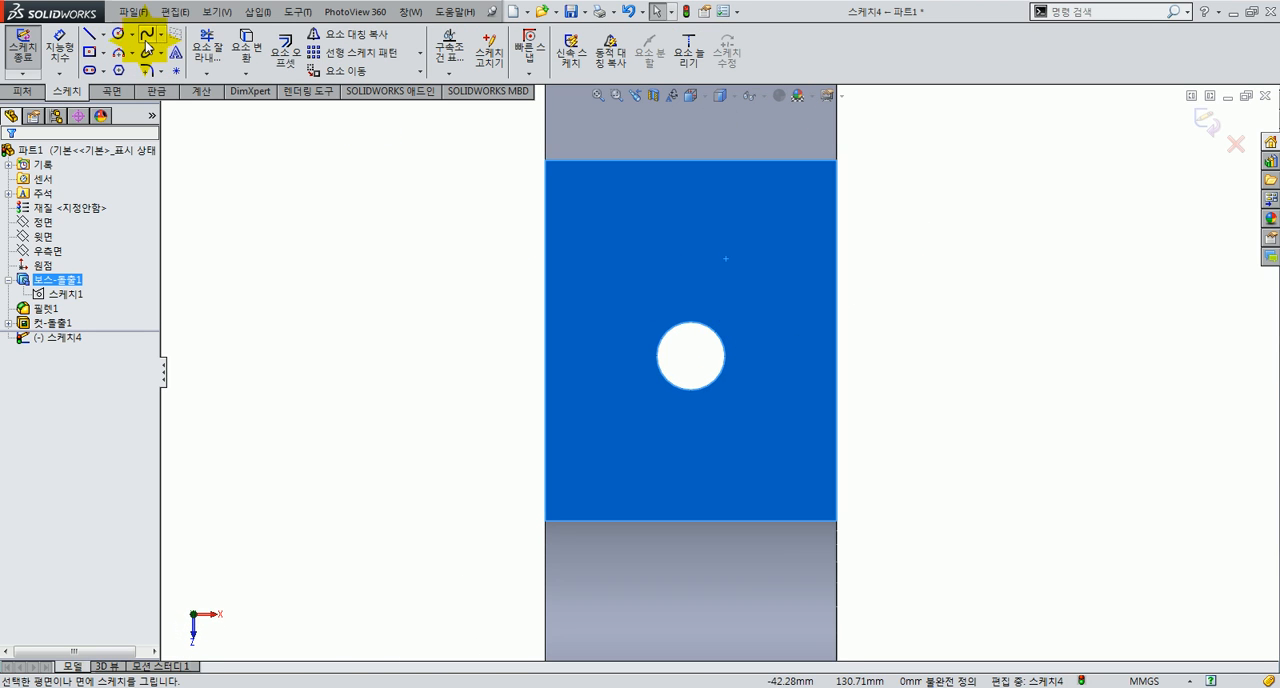
{"action": "left_click", "coordinate": [118, 36]}
{"action": "left_click", "coordinate": [691, 252]}
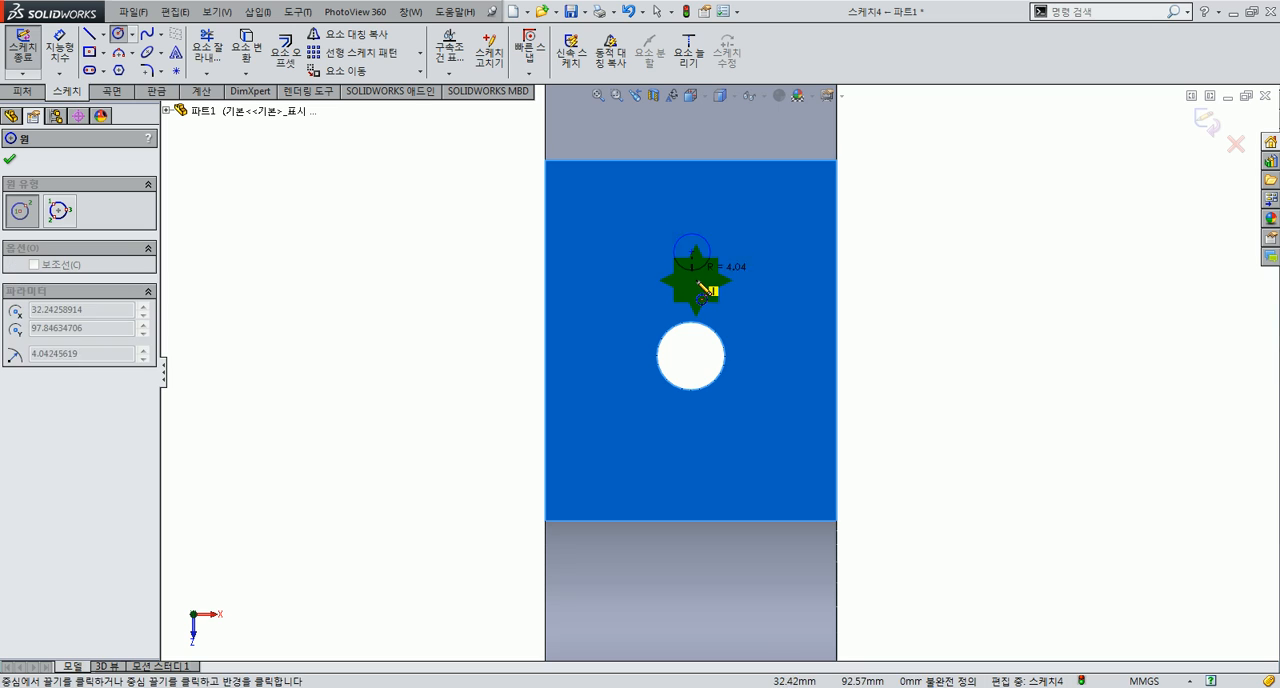
{"action": "left_click", "coordinate": [700, 287]}
{"action": "key", "text": "Escape"}
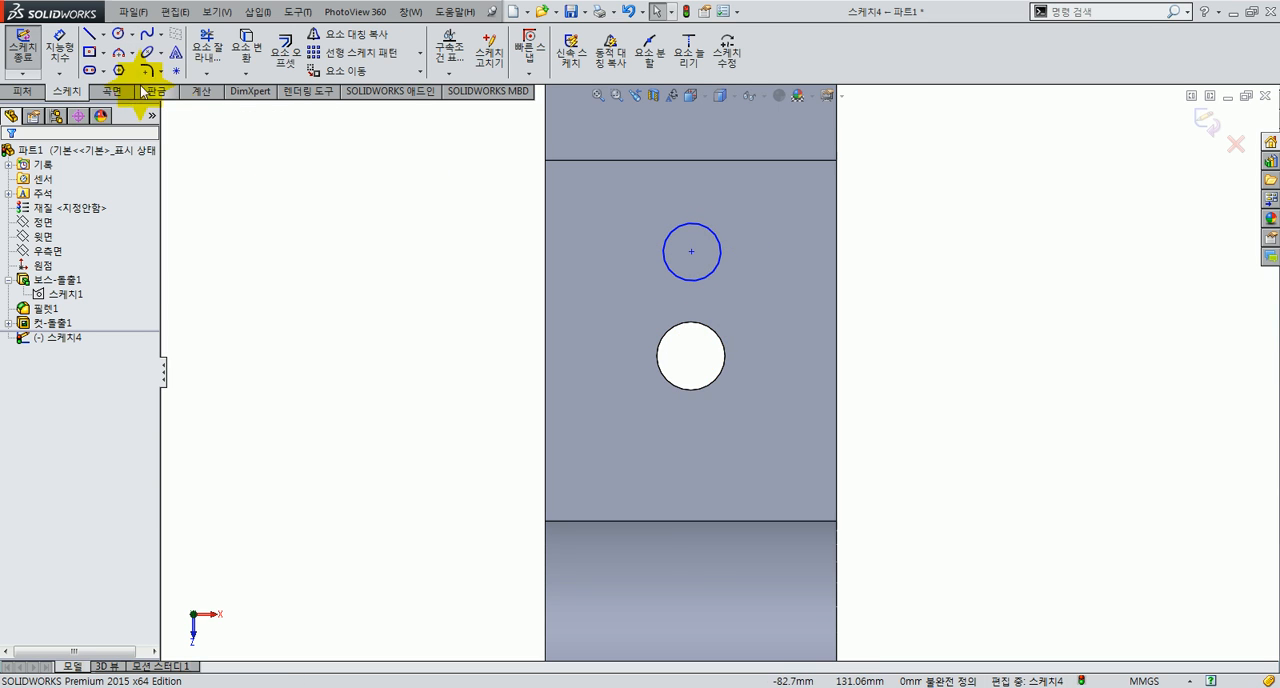
Step: Draw a centreline from the new circle's centre to the hole's centre and make it vertical
{"action": "left_click", "coordinate": [104, 34]}
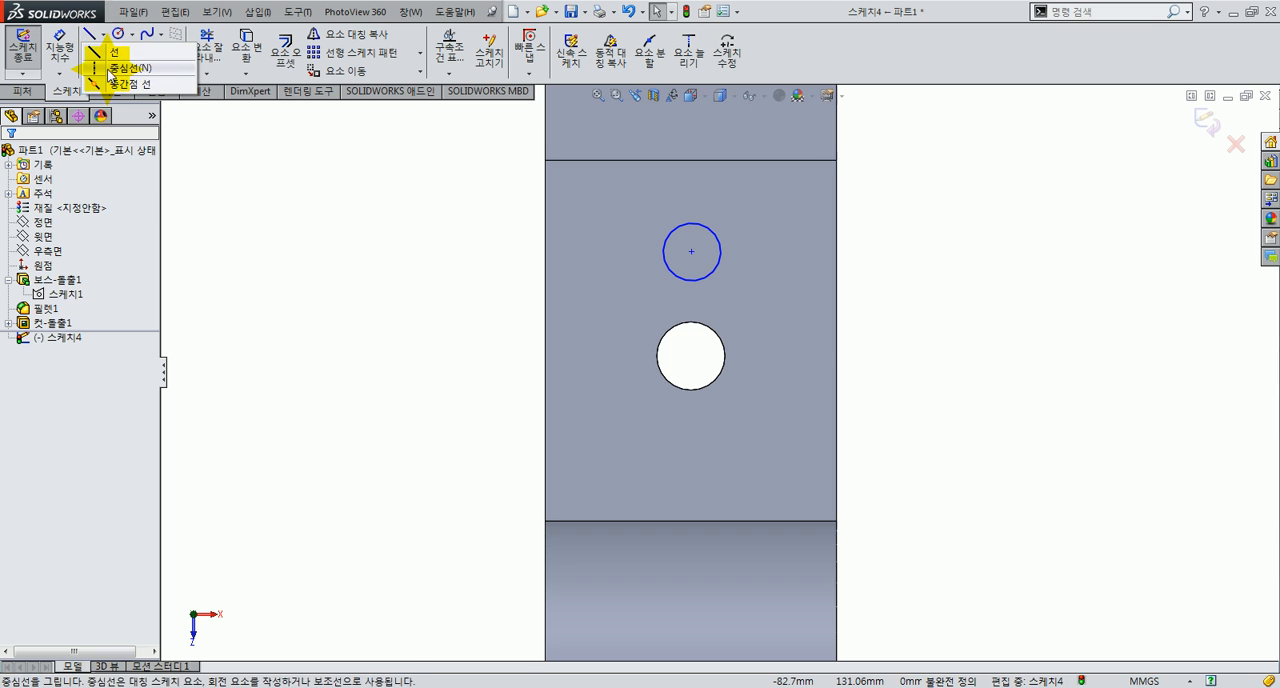
{"action": "left_click", "coordinate": [122, 67]}
{"action": "left_click", "coordinate": [691, 252]}
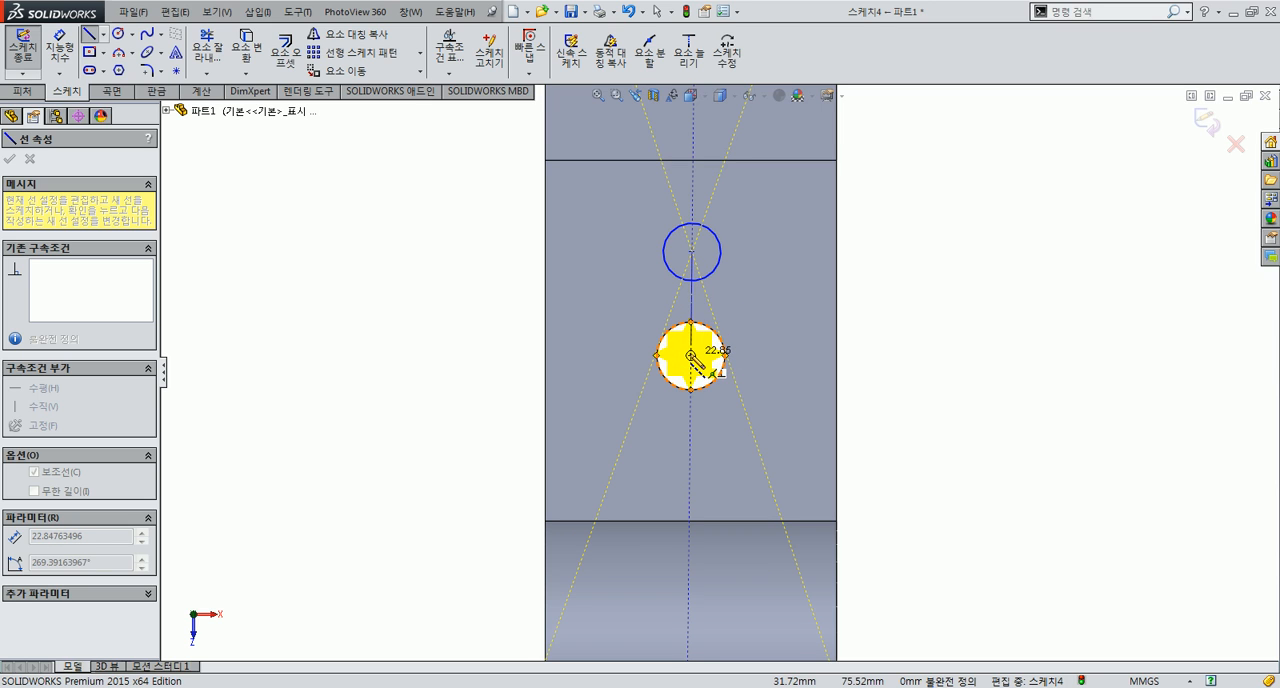
{"action": "left_click", "coordinate": [691, 355]}
{"action": "key", "text": "Escape"}
{"action": "left_click", "coordinate": [691, 340]}
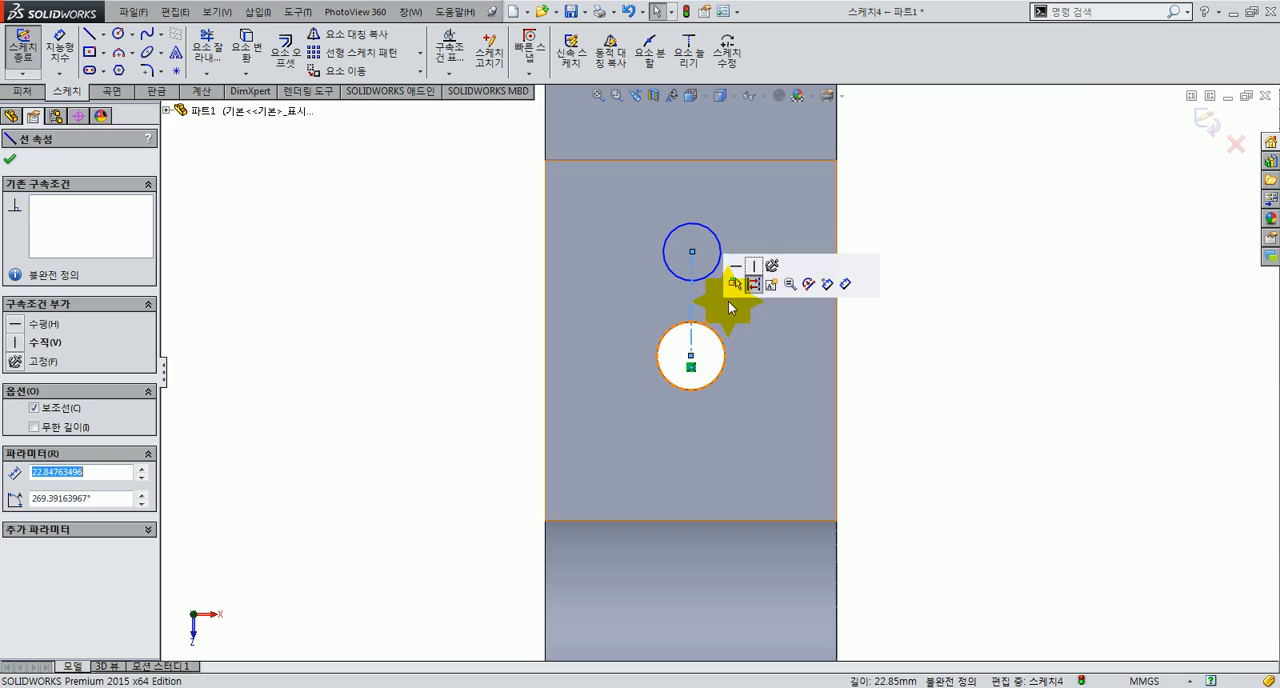
{"action": "left_click", "coordinate": [908, 303]}
Step: Dimension the new circle's diameter as 5 mm
{"action": "left_click", "coordinate": [59, 50]}
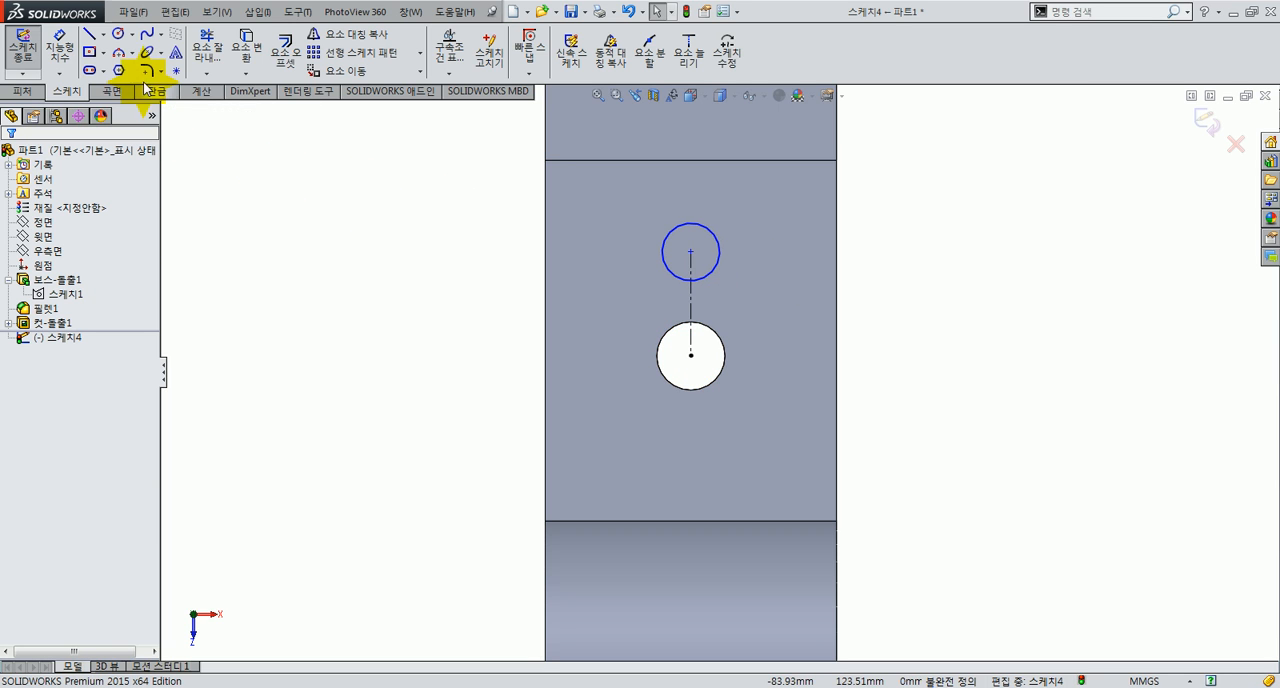
{"action": "left_click", "coordinate": [709, 281]}
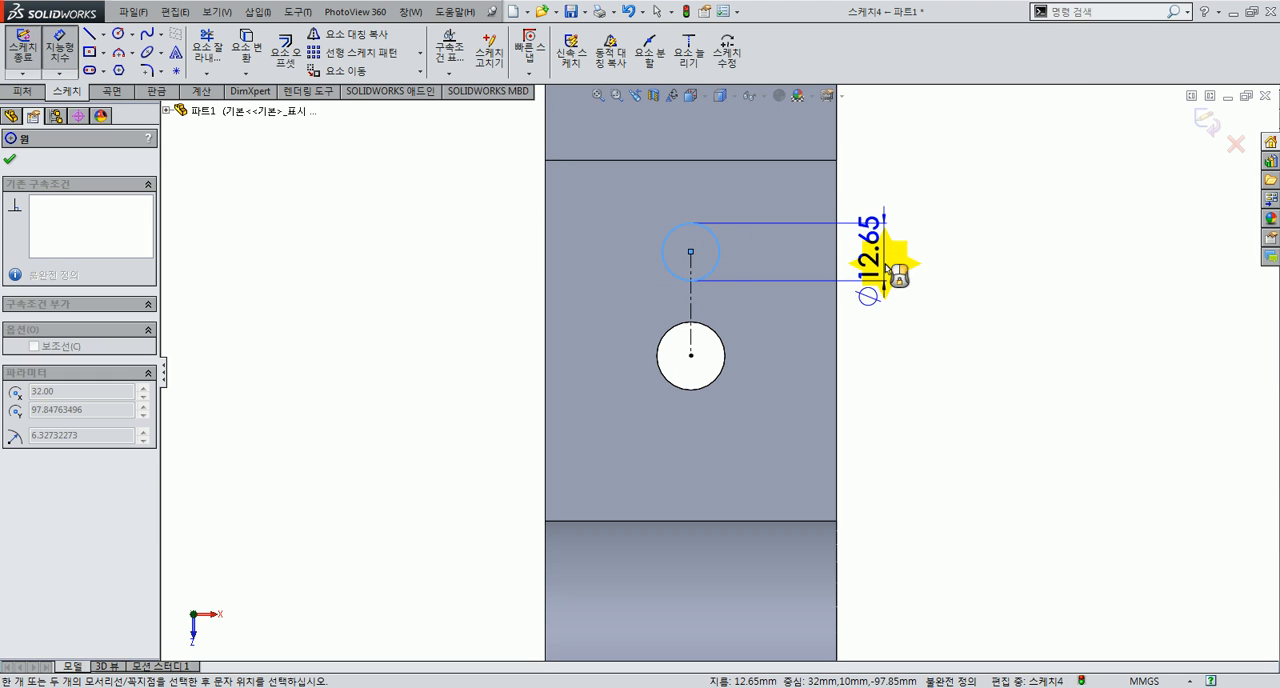
{"action": "left_click", "coordinate": [897, 264]}
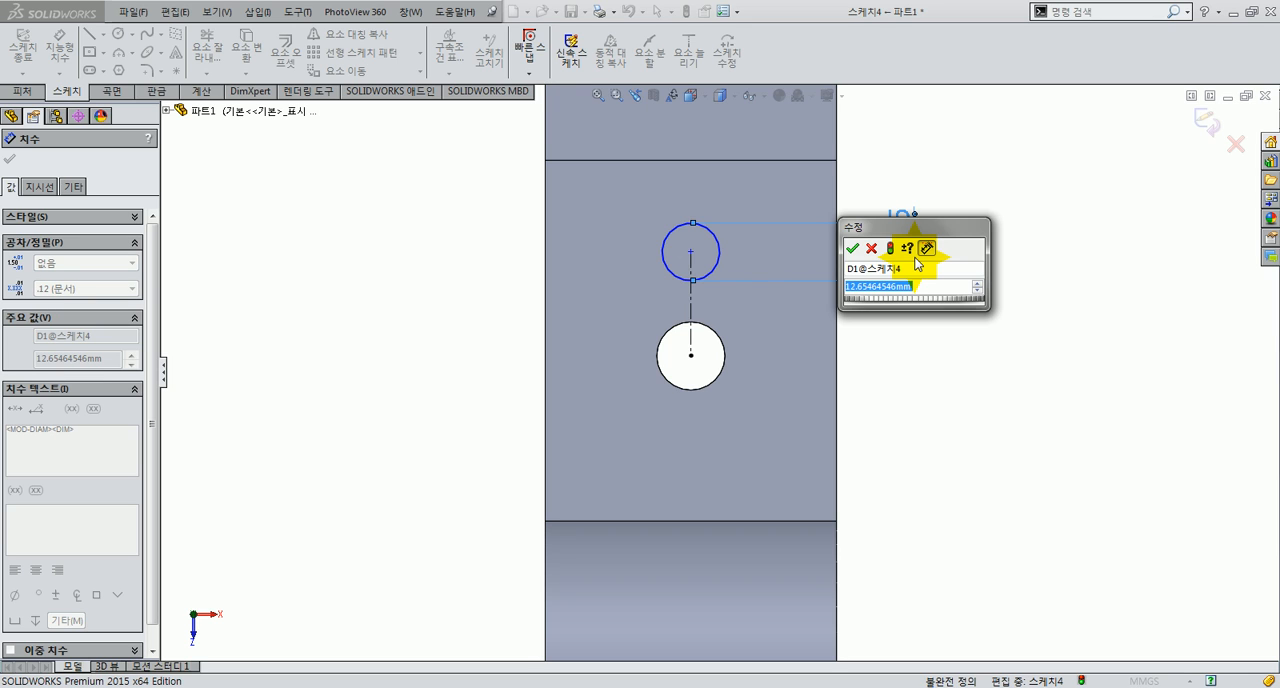
{"action": "type", "text": "5"}
{"action": "key", "text": "Return"}
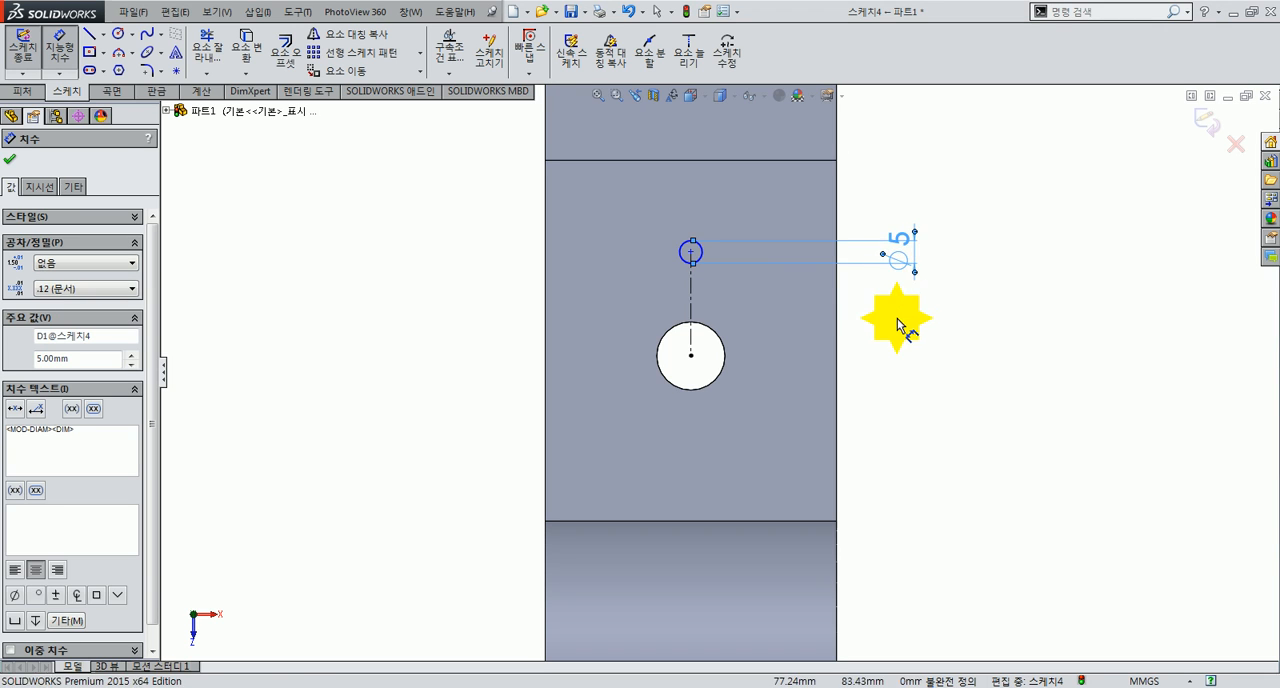
Step: Dimension the centreline between the small circle and the hole as 20 mm long
{"action": "left_click", "coordinate": [691, 300]}
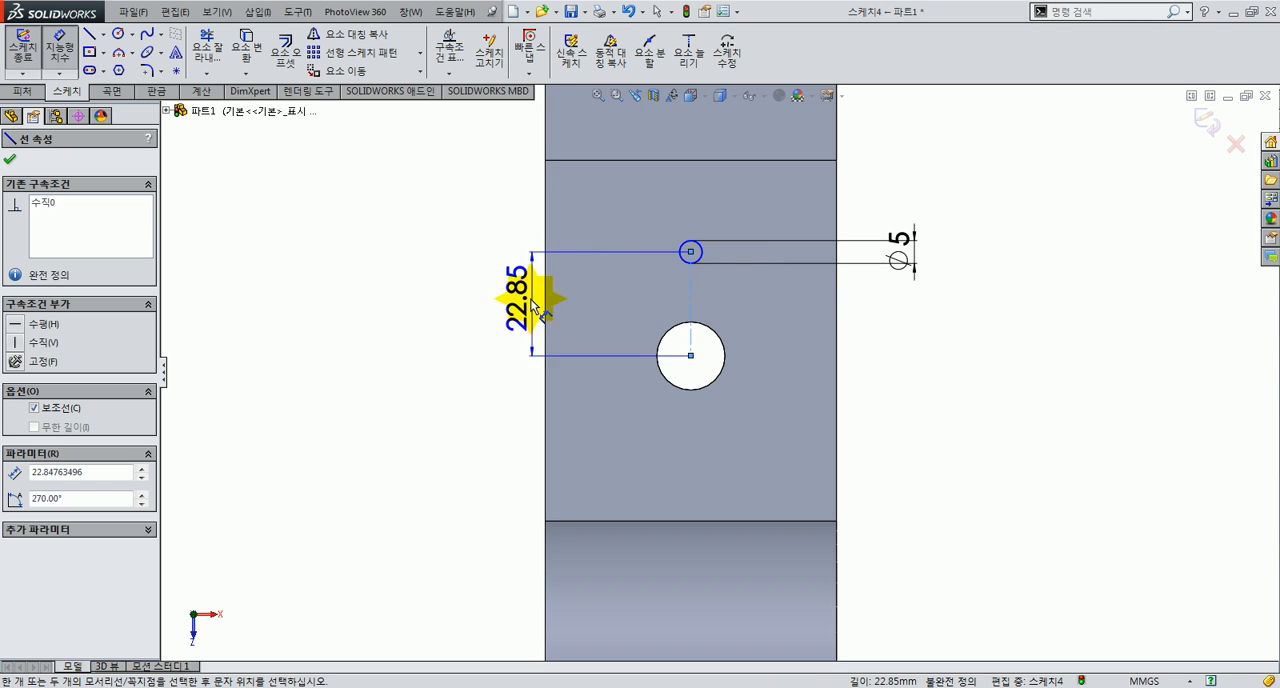
{"action": "left_click", "coordinate": [519, 306]}
{"action": "type", "text": "20"}
{"action": "key", "text": "Return"}
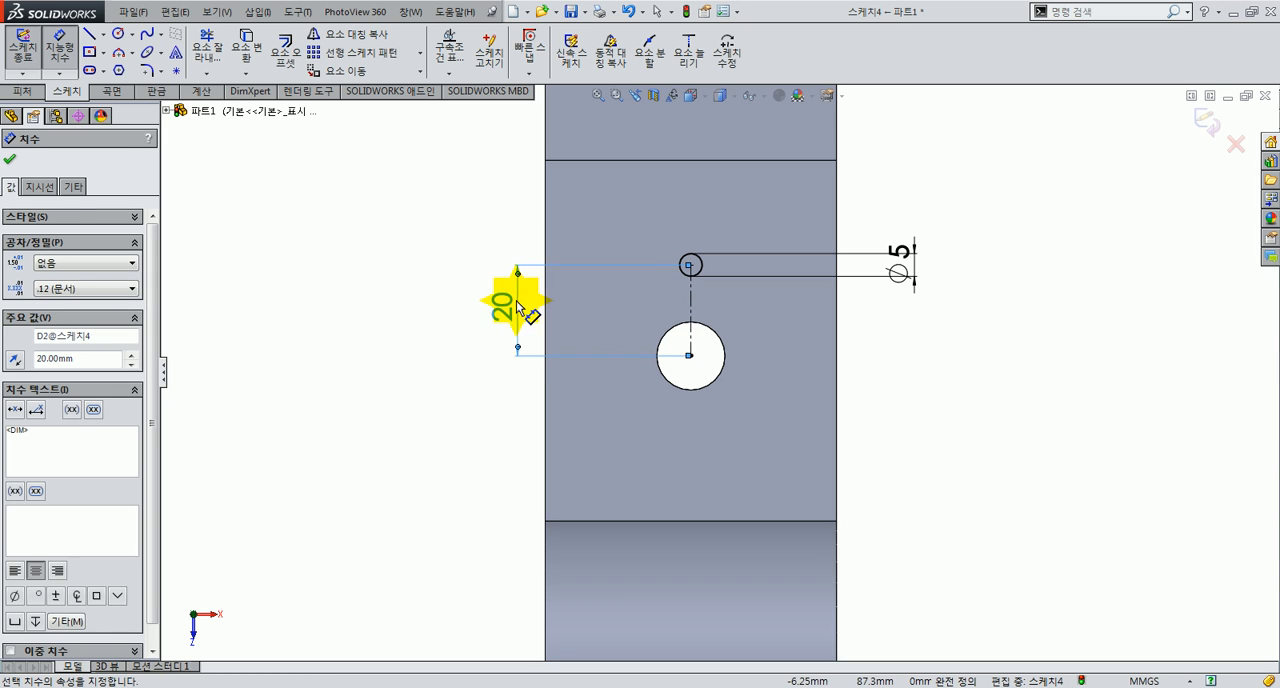
Step: Cut the 5 mm circle down through the whole arm with an Extruded Cut set to Through All
{"action": "left_click", "coordinate": [470, 687]}
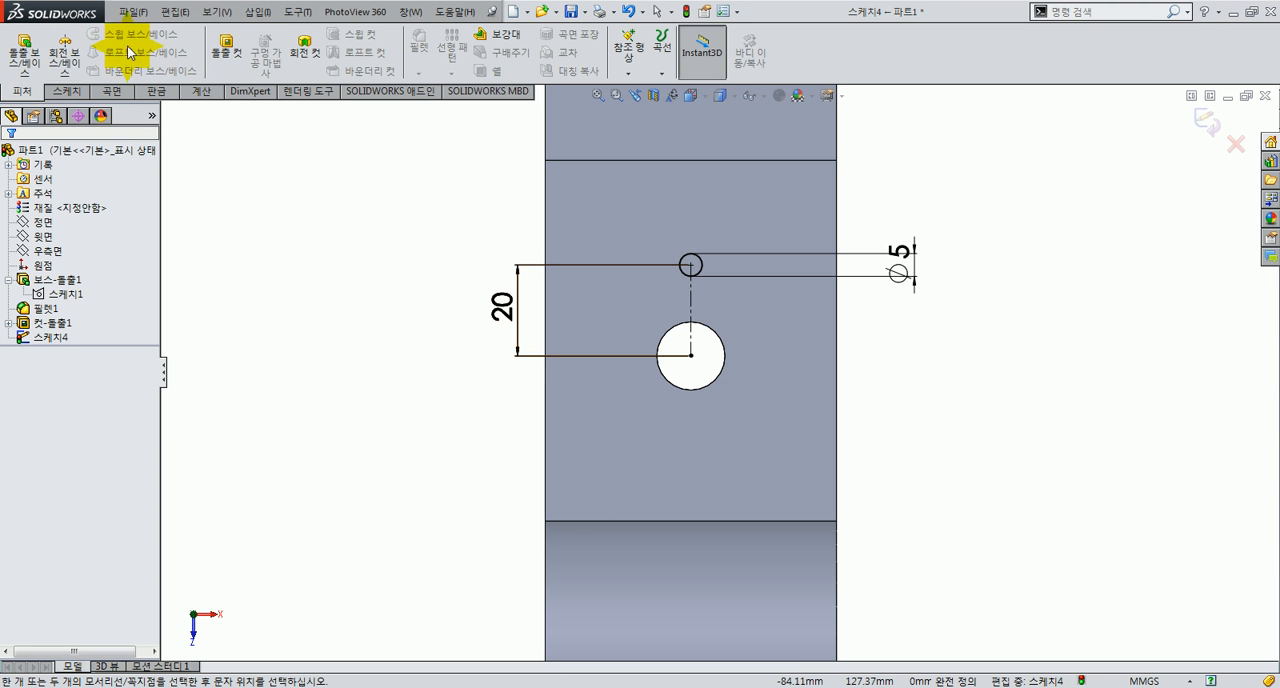
{"action": "left_click", "coordinate": [224, 48]}
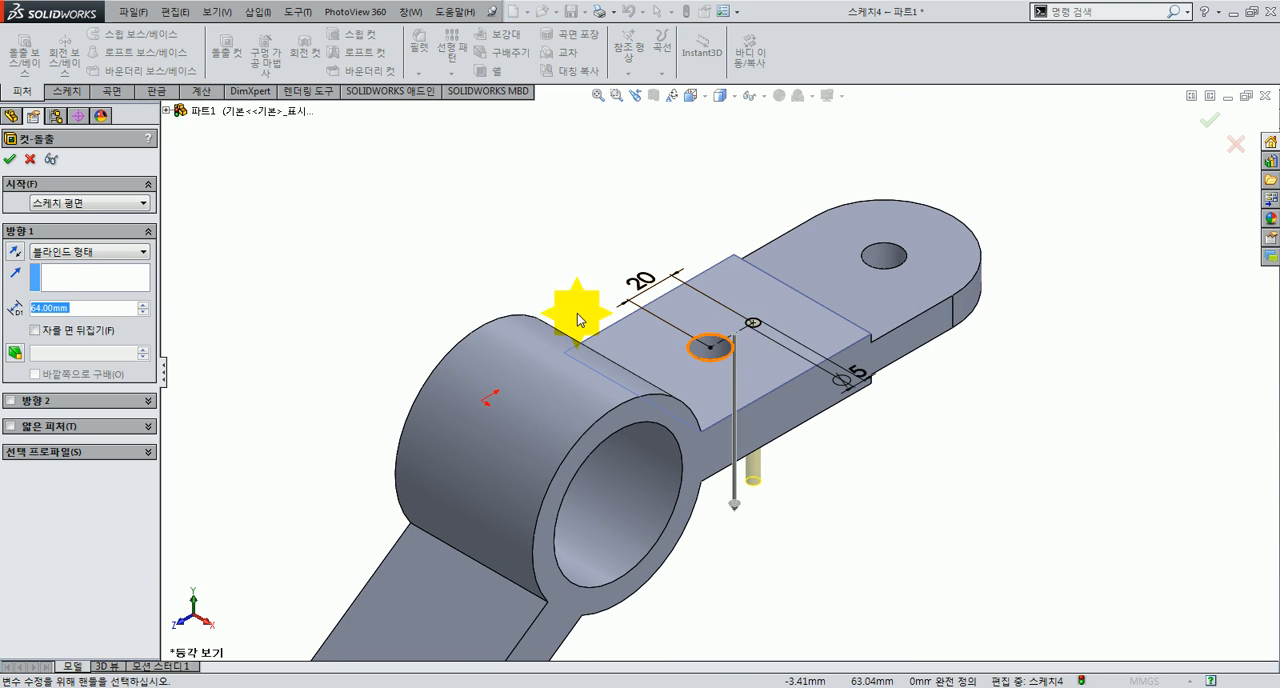
{"action": "left_click", "coordinate": [88, 252]}
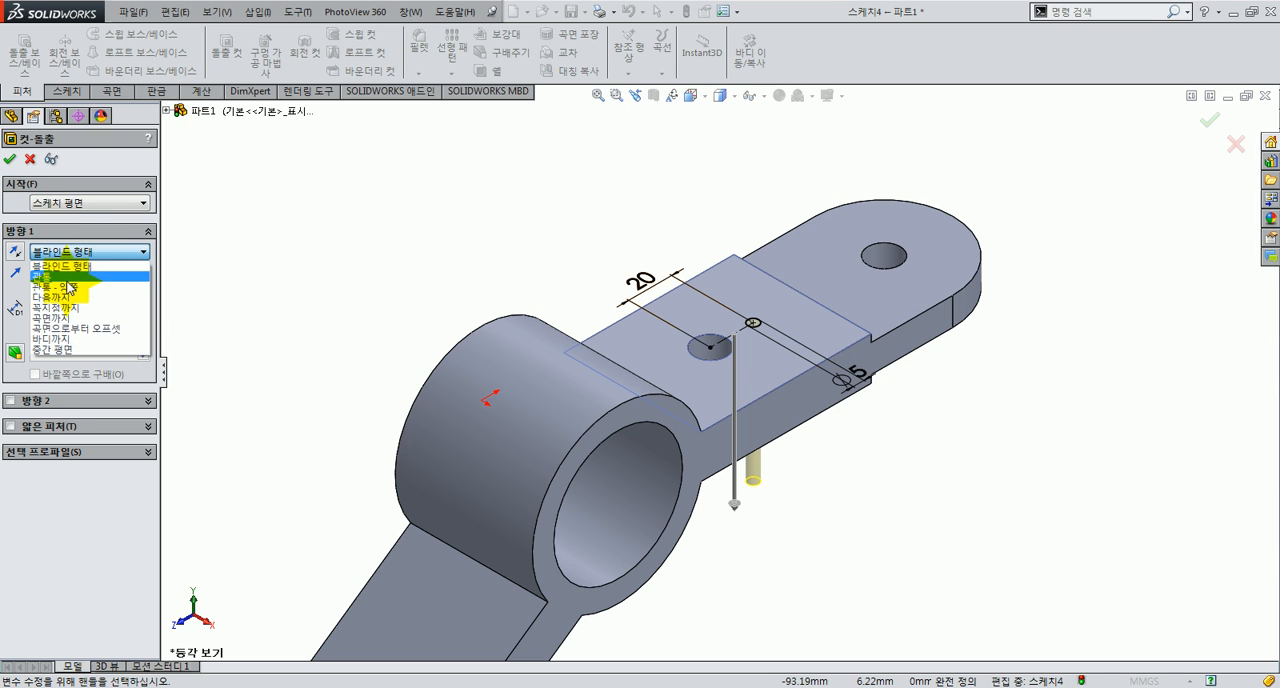
{"action": "left_click", "coordinate": [57, 276]}
{"action": "left_click", "coordinate": [10, 158]}
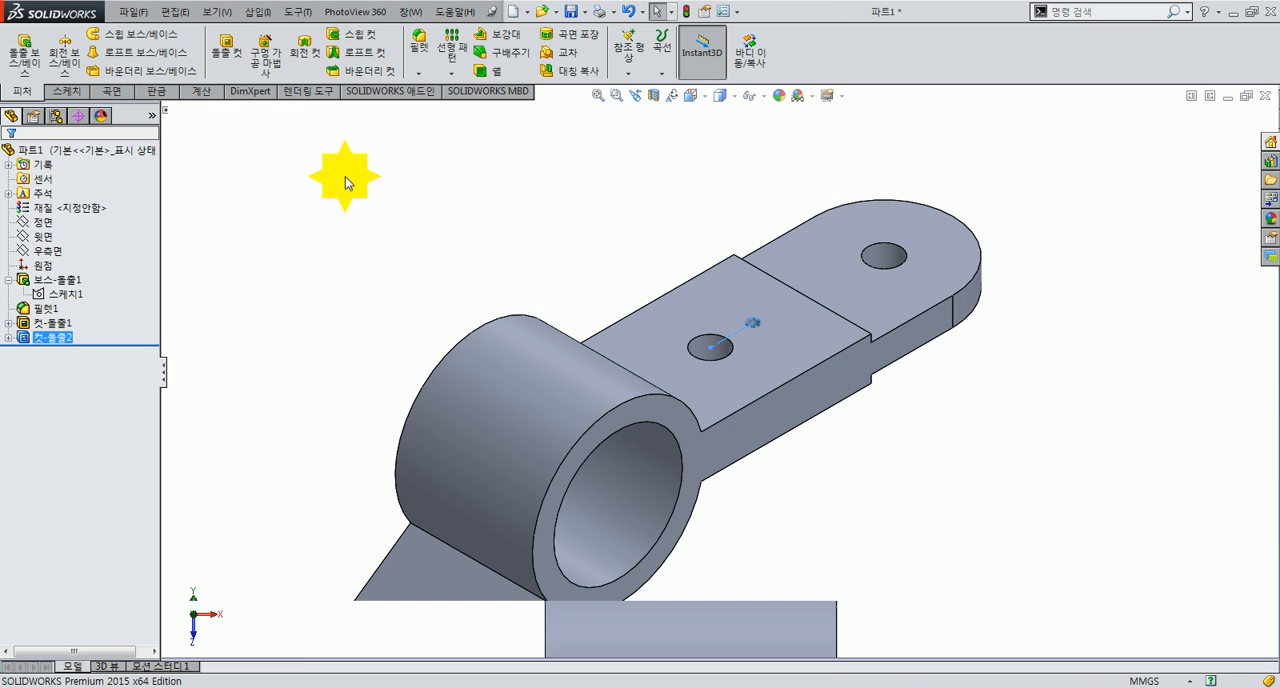
Step: Start a Circular Pattern and choose the 5 mm hole's cut as the feature to pattern
{"action": "left_click", "coordinate": [455, 74]}
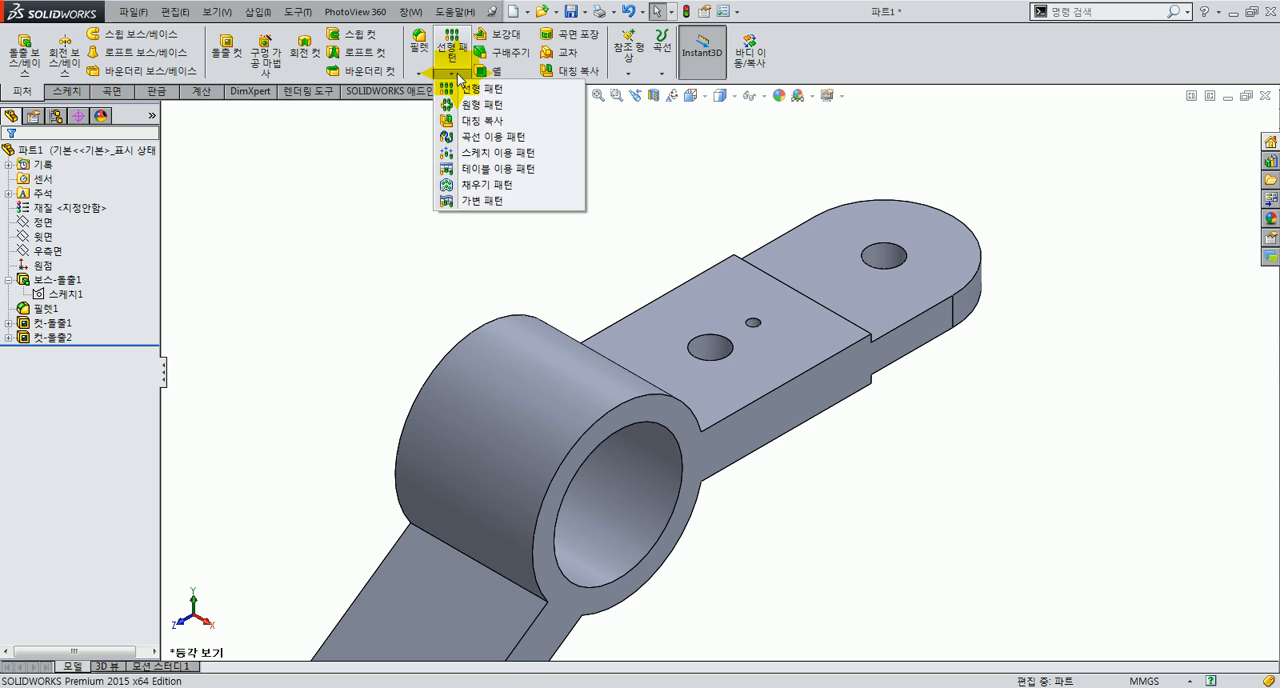
{"action": "left_click", "coordinate": [484, 118]}
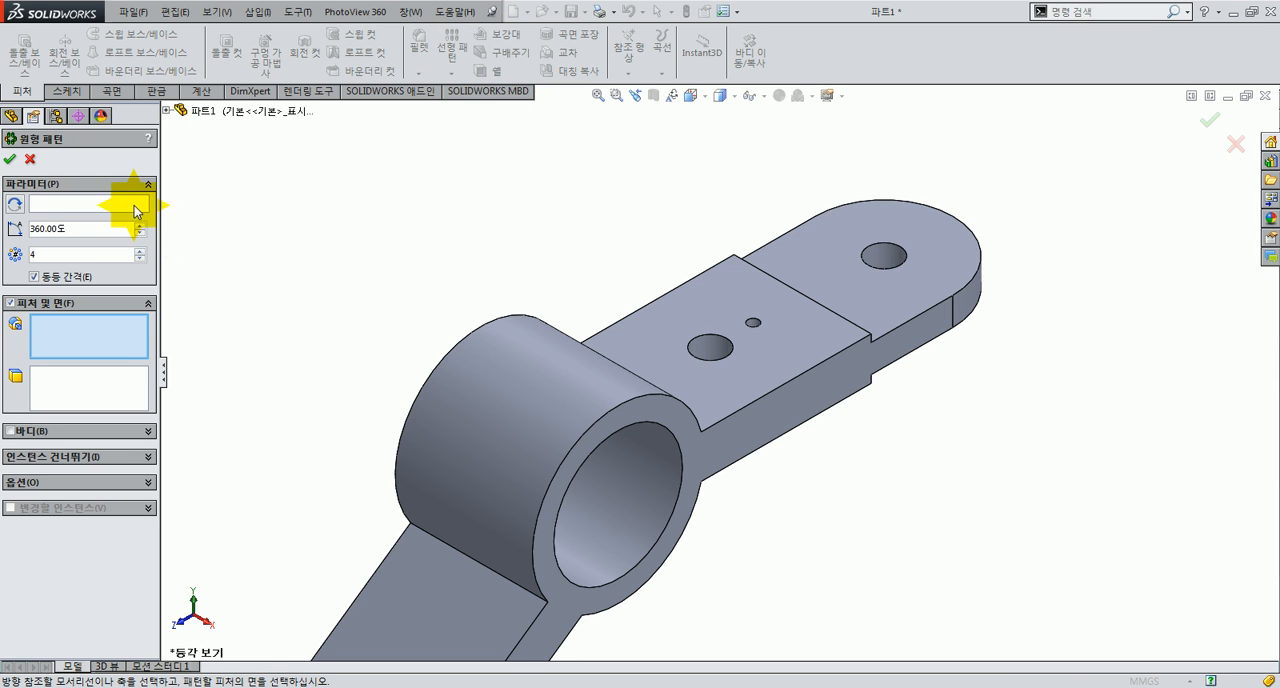
{"action": "left_click", "coordinate": [130, 203]}
{"action": "left_click", "coordinate": [84, 345]}
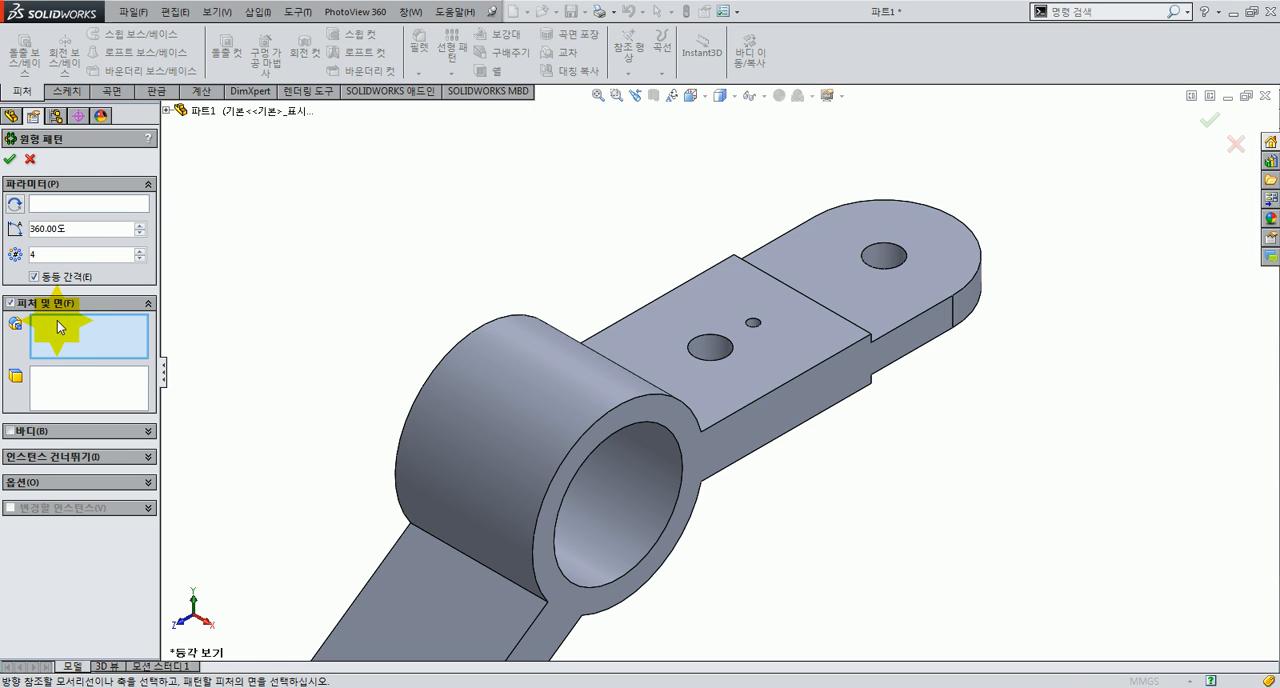
{"action": "scroll", "coordinate": [752, 330], "scroll_direction": "down", "scroll_amount": 5}
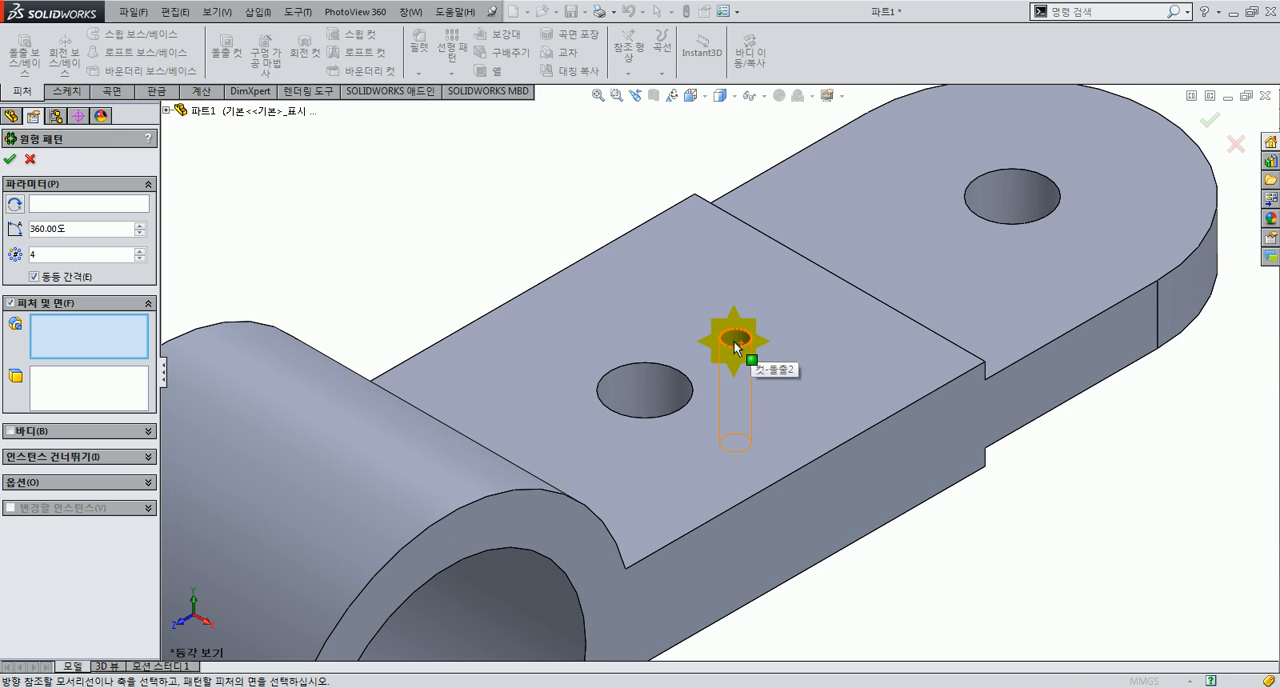
{"action": "left_click", "coordinate": [740, 345]}
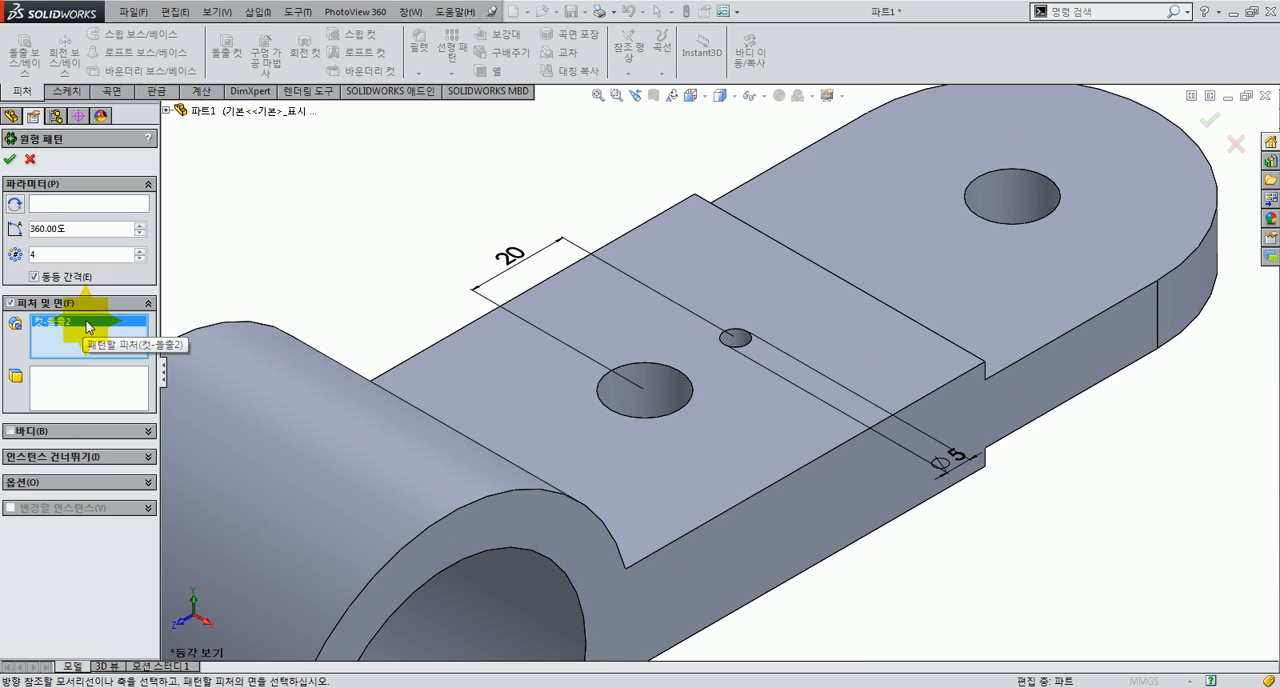
Step: Show the temporary axes and try the axis of the 15 mm hole as the pattern axis
{"action": "left_click", "coordinate": [80, 204]}
{"action": "left_click", "coordinate": [217, 12]}
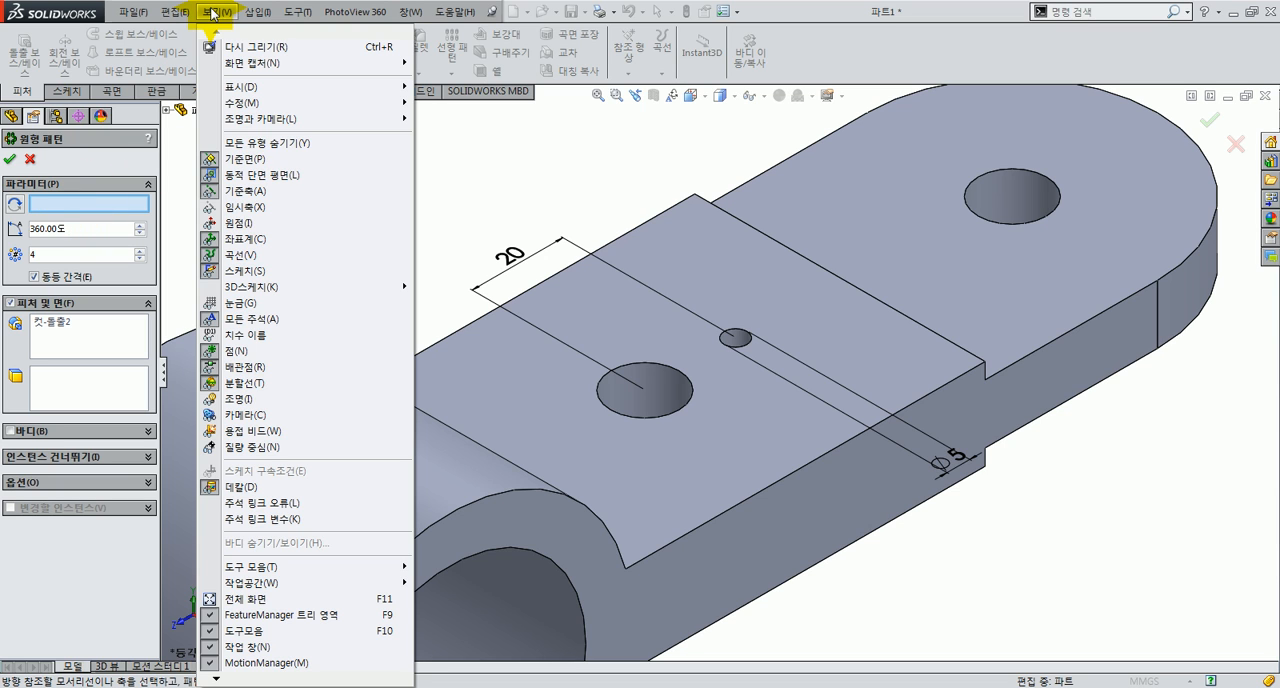
{"action": "left_click", "coordinate": [262, 208]}
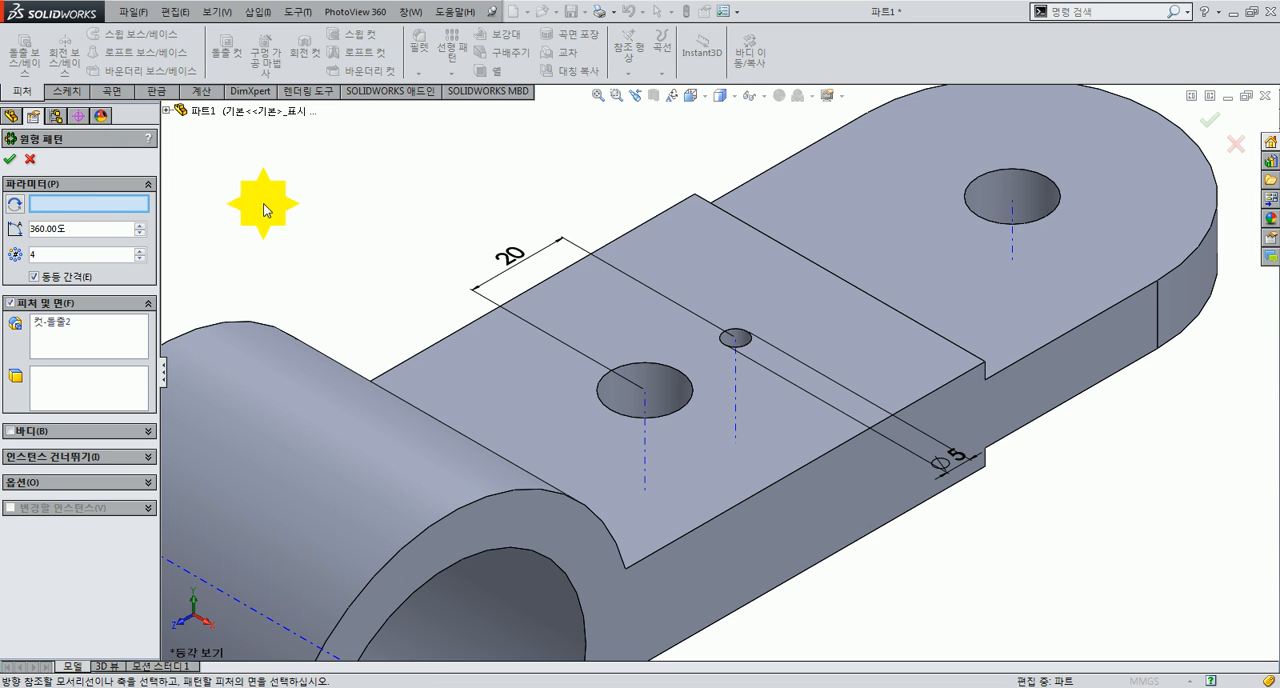
{"action": "left_click", "coordinate": [645, 412]}
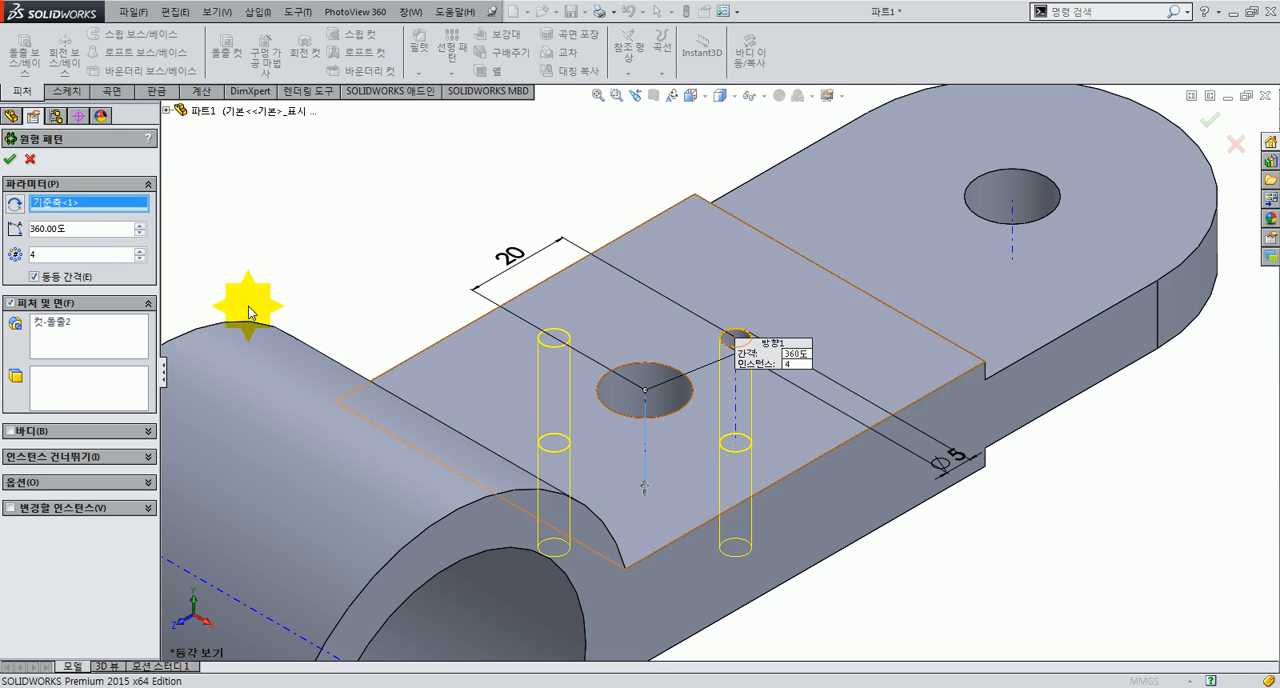
Step: Clear the chosen temporary axis from the circular pattern and hide the temporary axes again
{"action": "right_click", "coordinate": [40, 205]}
{"action": "left_click", "coordinate": [95, 217]}
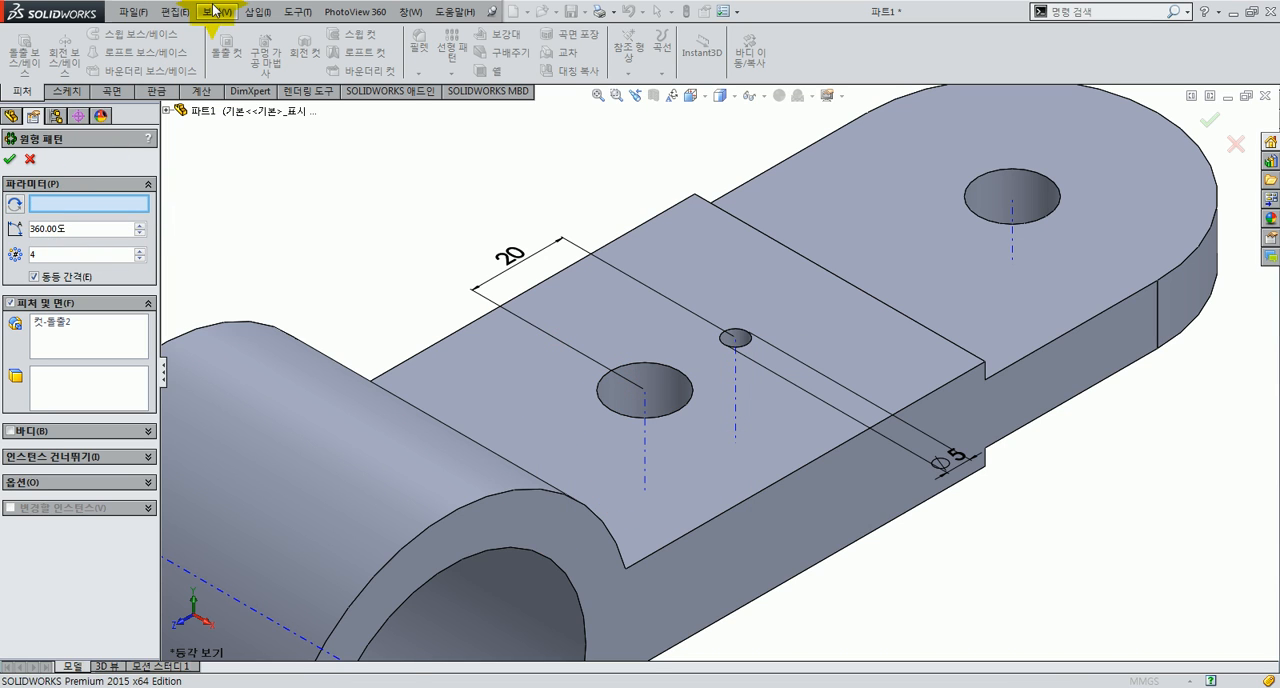
{"action": "left_click", "coordinate": [217, 11]}
{"action": "left_click", "coordinate": [236, 208]}
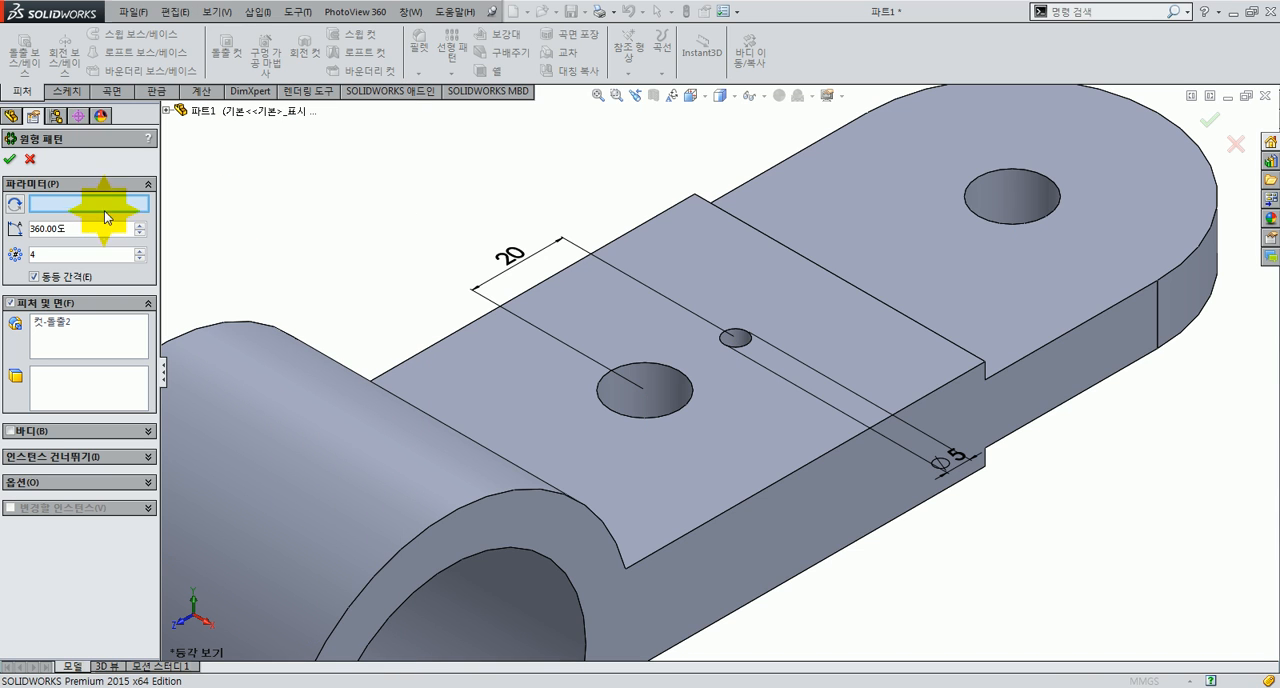
Step: Use the cylindrical face of the 15 mm hole beside the small hole as the pattern axis
{"action": "left_click", "coordinate": [686, 398]}
{"action": "left_click", "coordinate": [663, 394]}
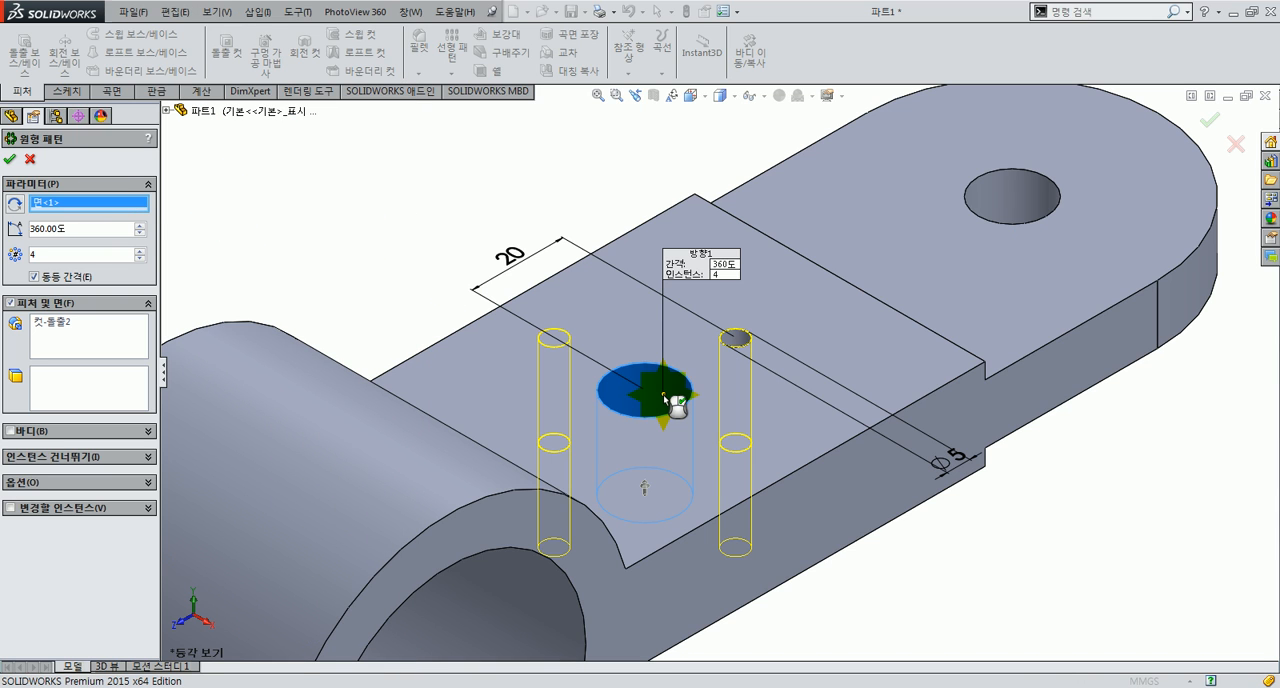
{"action": "middle_click_drag", "start_coordinate": [651, 331], "coordinate": [645, 453]}
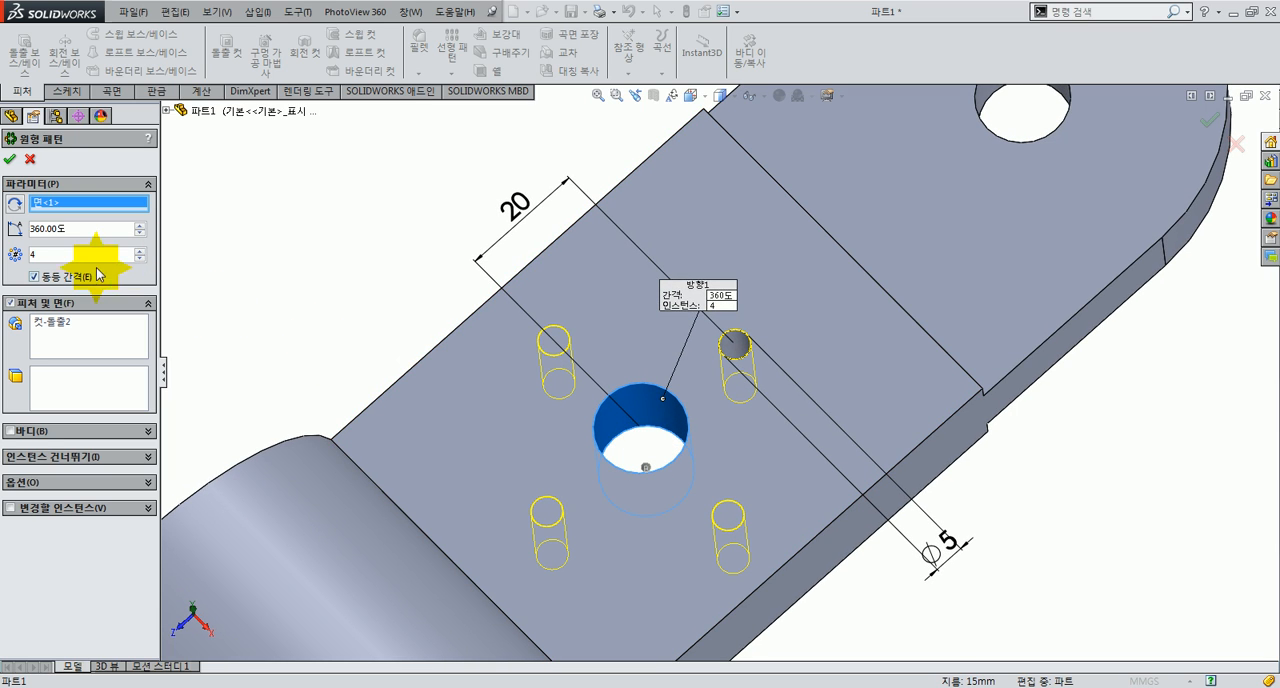
Step: Set the circular pattern to 8 equally spaced instances over 360° and create it
{"action": "left_click_drag", "start_coordinate": [101, 258], "coordinate": [3, 254]}
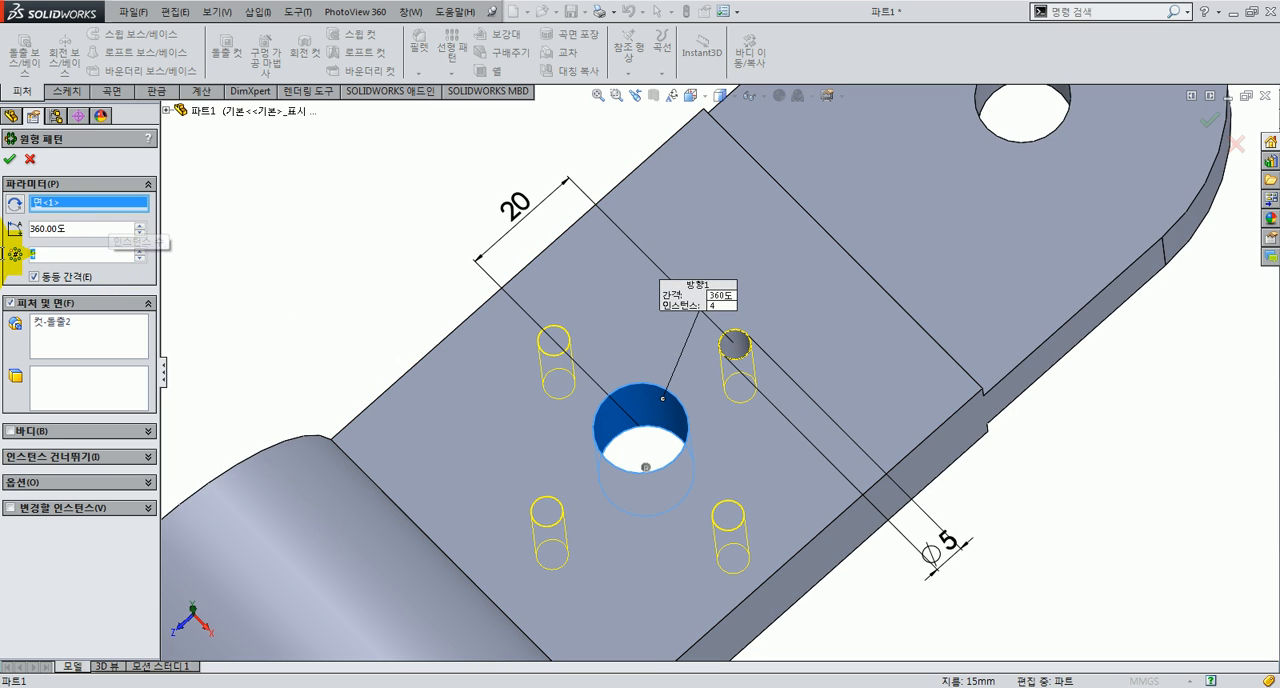
{"action": "type", "text": "8"}
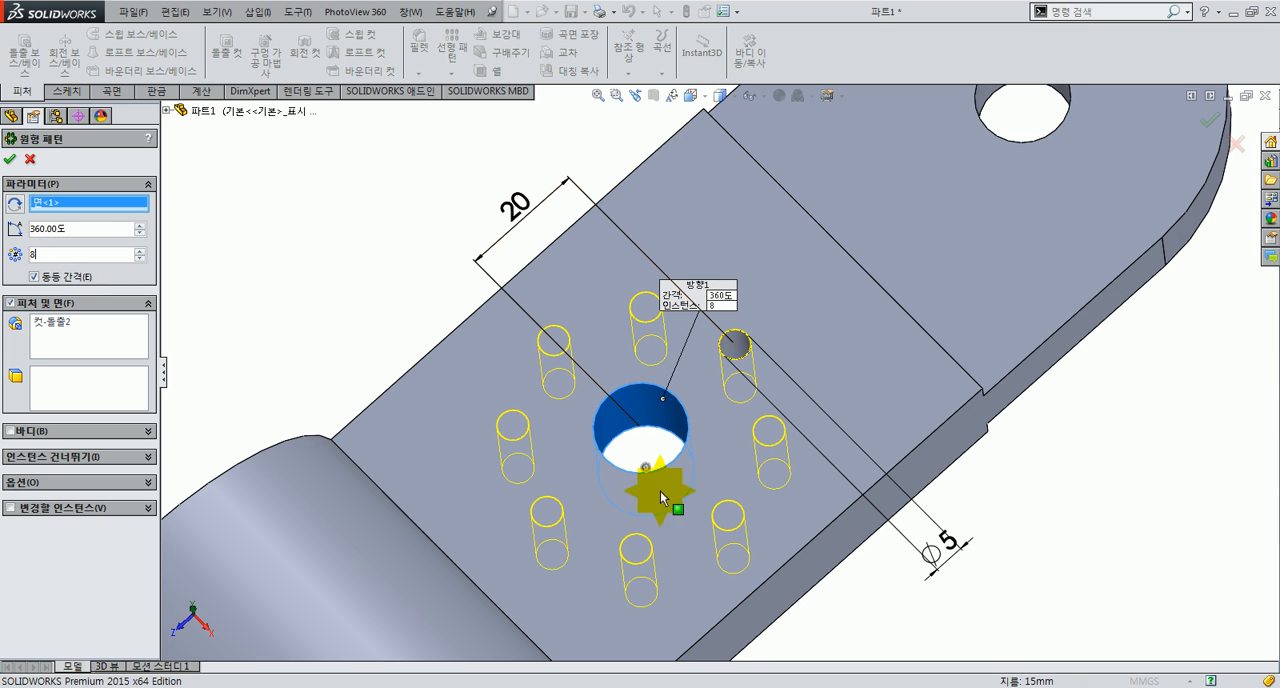
{"action": "scroll", "coordinate": [736, 572], "scroll_direction": "up", "scroll_amount": 1}
{"action": "scroll", "coordinate": [708, 560], "scroll_direction": "down", "scroll_amount": 2}
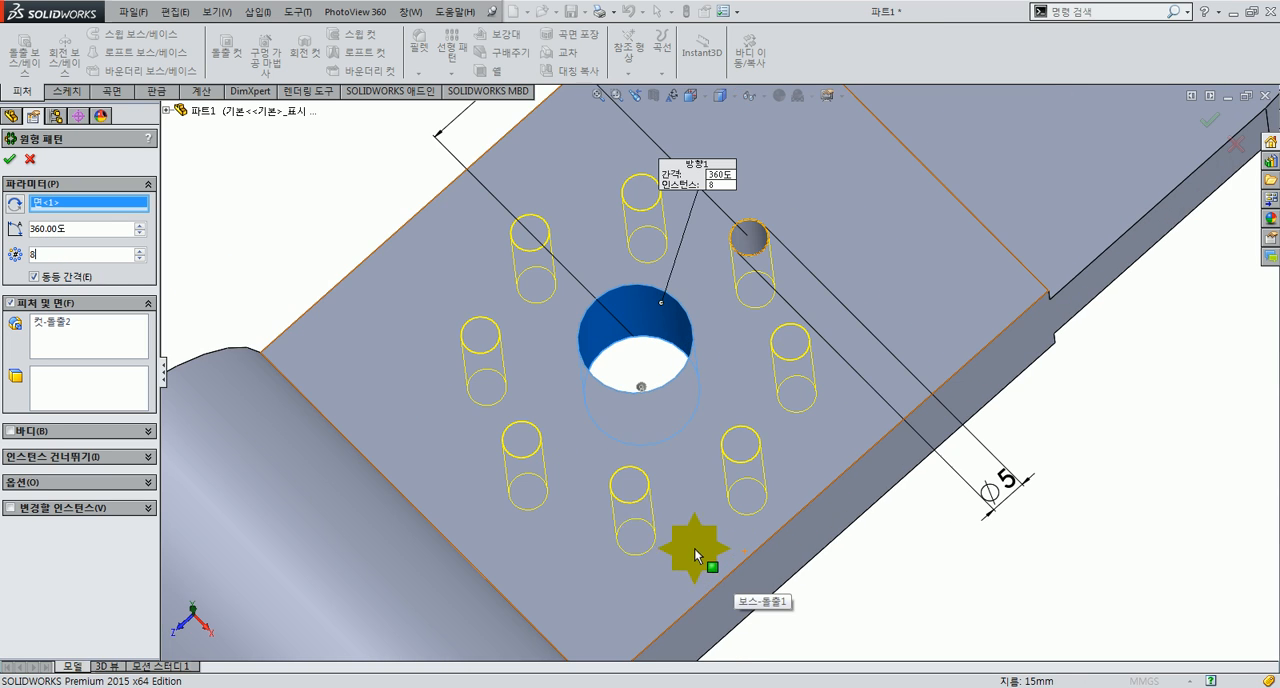
{"action": "left_click", "coordinate": [9, 163]}
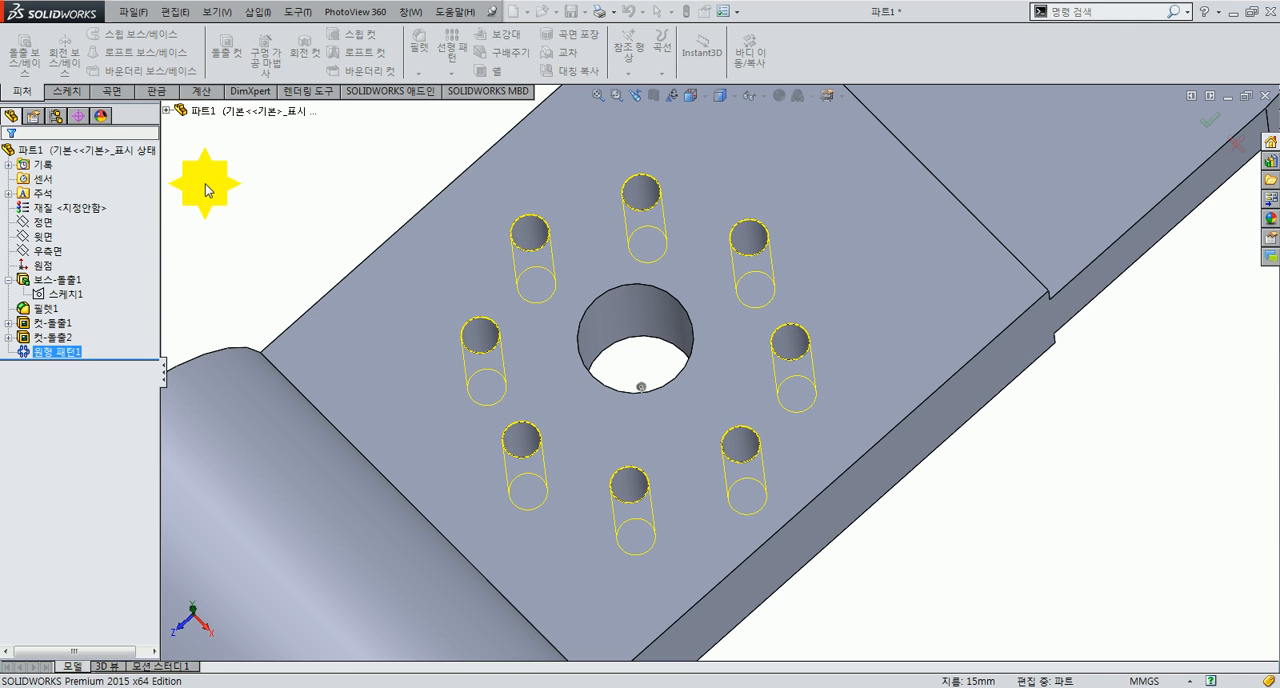
Step: Start a sketch on the sloping arm's upper face and draw a horizontal line about 46 mm long beyond its end edge
{"action": "key", "text": "ctrl+7"}
{"action": "scroll", "coordinate": [877, 404], "scroll_direction": "down", "scroll_amount": 3}
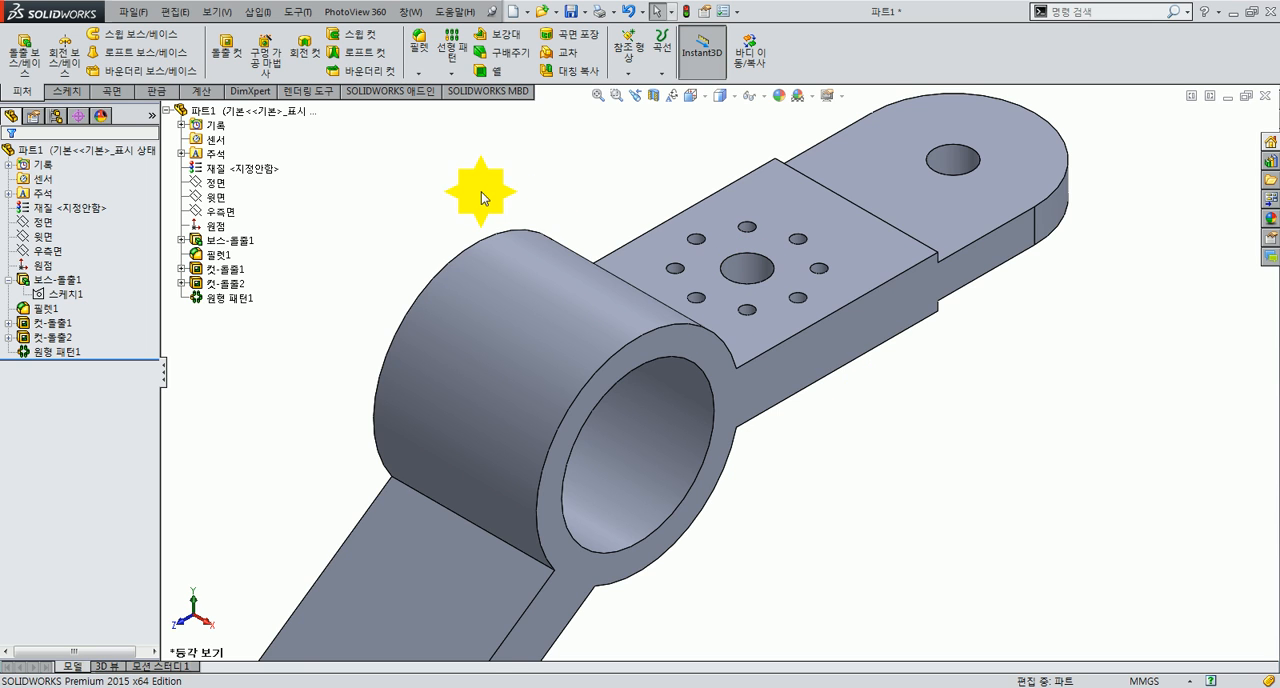
{"action": "scroll", "coordinate": [528, 585], "scroll_direction": "up", "scroll_amount": 6}
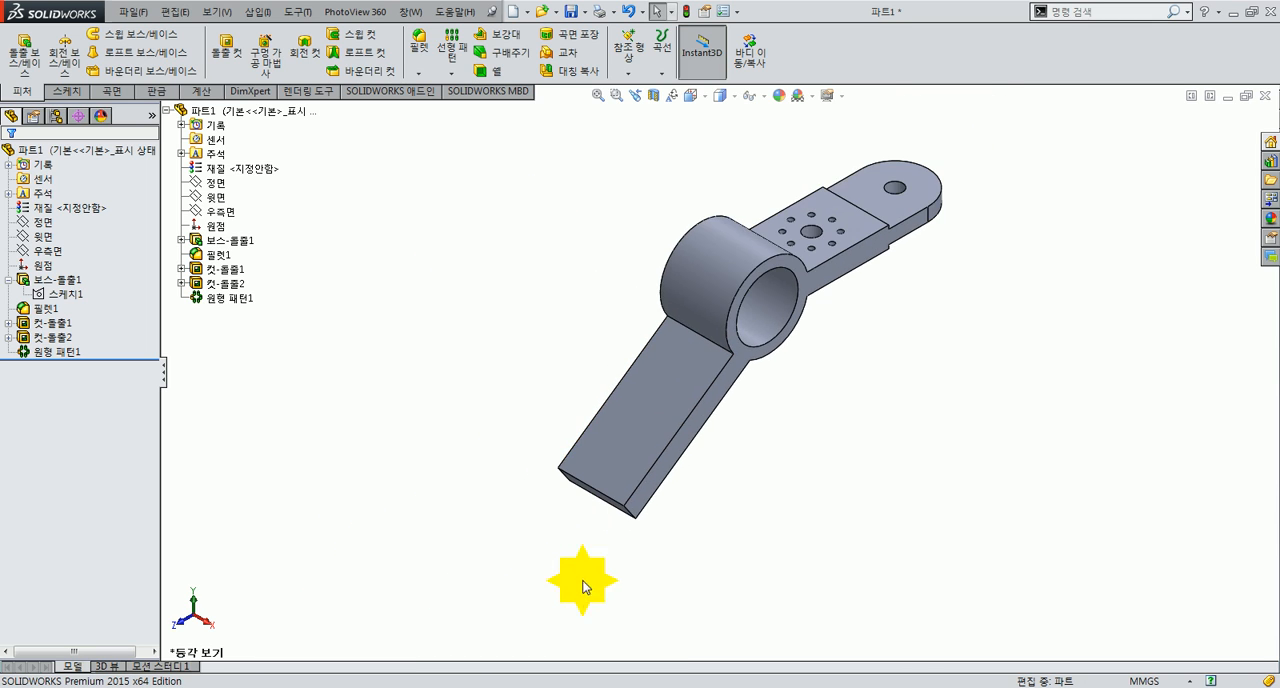
{"action": "scroll", "coordinate": [585, 587], "scroll_direction": "down", "scroll_amount": 5}
{"action": "left_click", "coordinate": [611, 380]}
{"action": "right_click", "coordinate": [611, 372]}
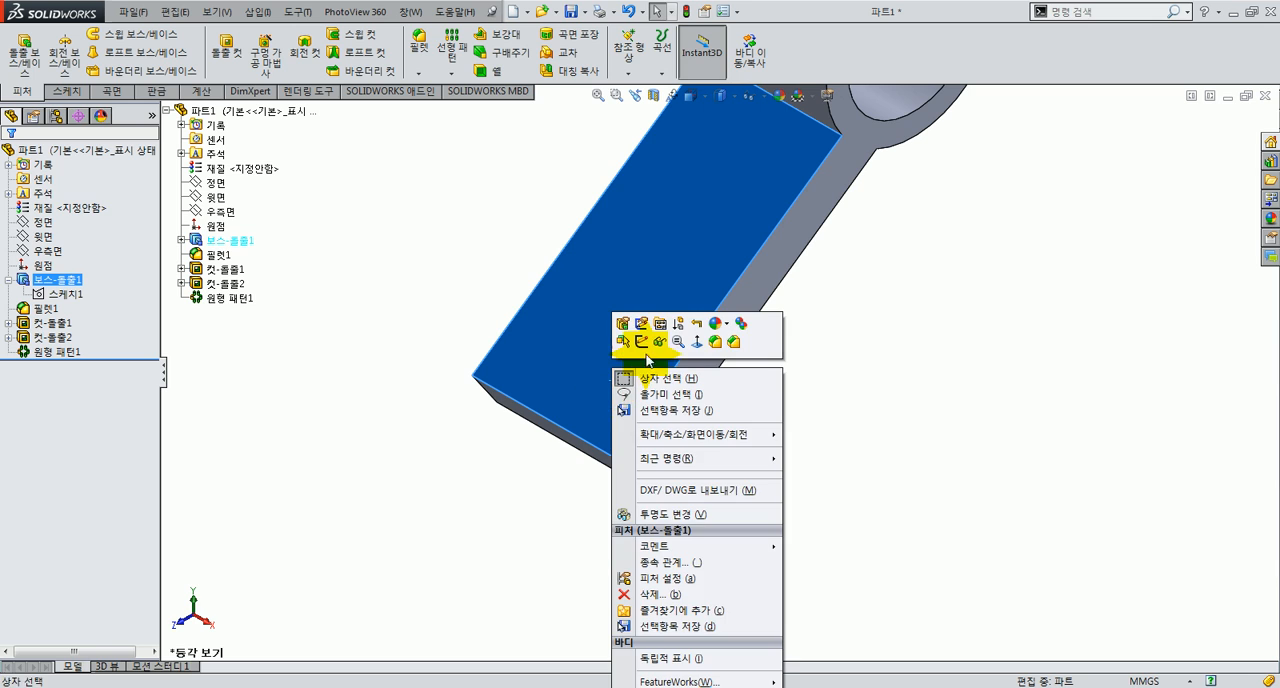
{"action": "left_click", "coordinate": [643, 343]}
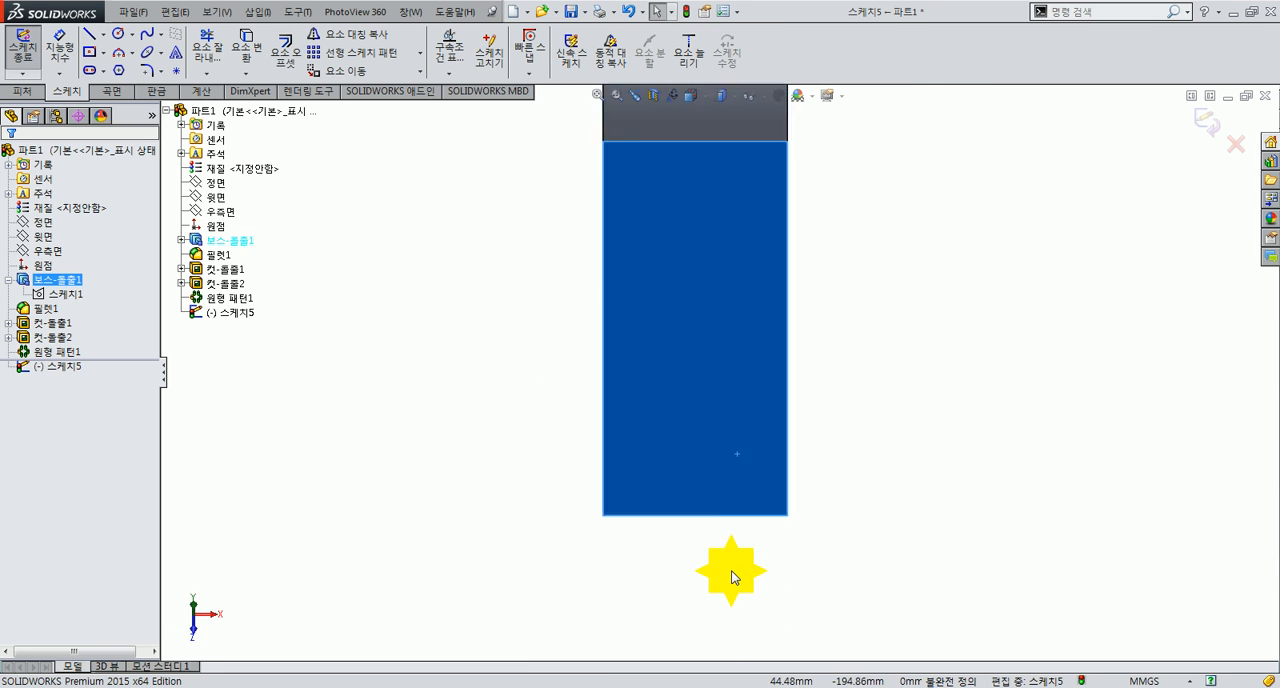
{"action": "left_click", "coordinate": [92, 38]}
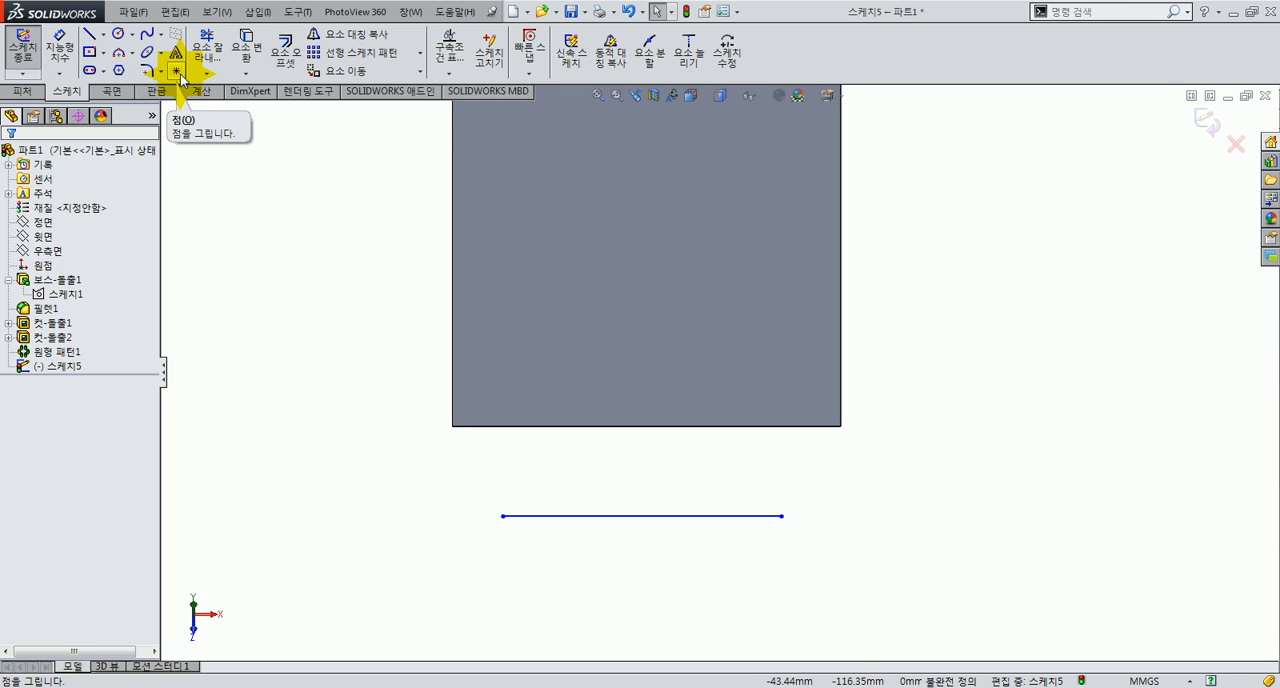
Step: Place a sketch point at the midpoint of the arm's end edge and make the line's midpoint coincident with it
{"action": "left_click", "coordinate": [646, 427]}
{"action": "key", "text": "Escape"}
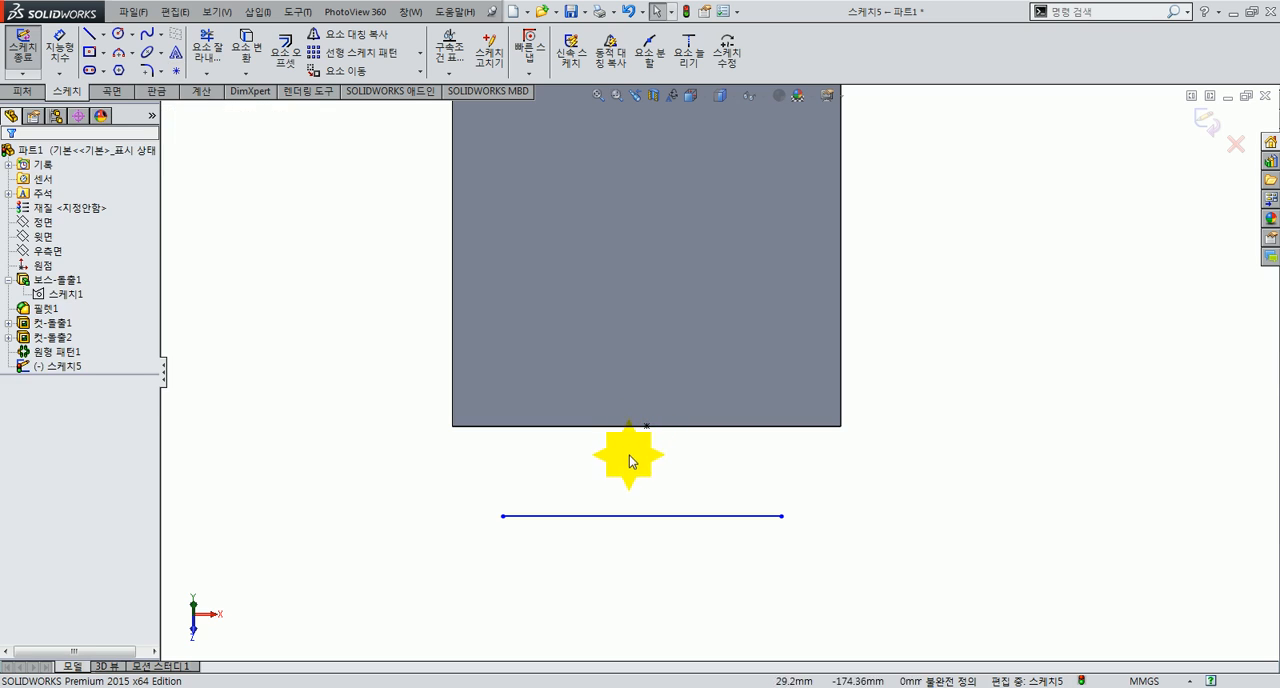
{"action": "right_click", "coordinate": [624, 521]}
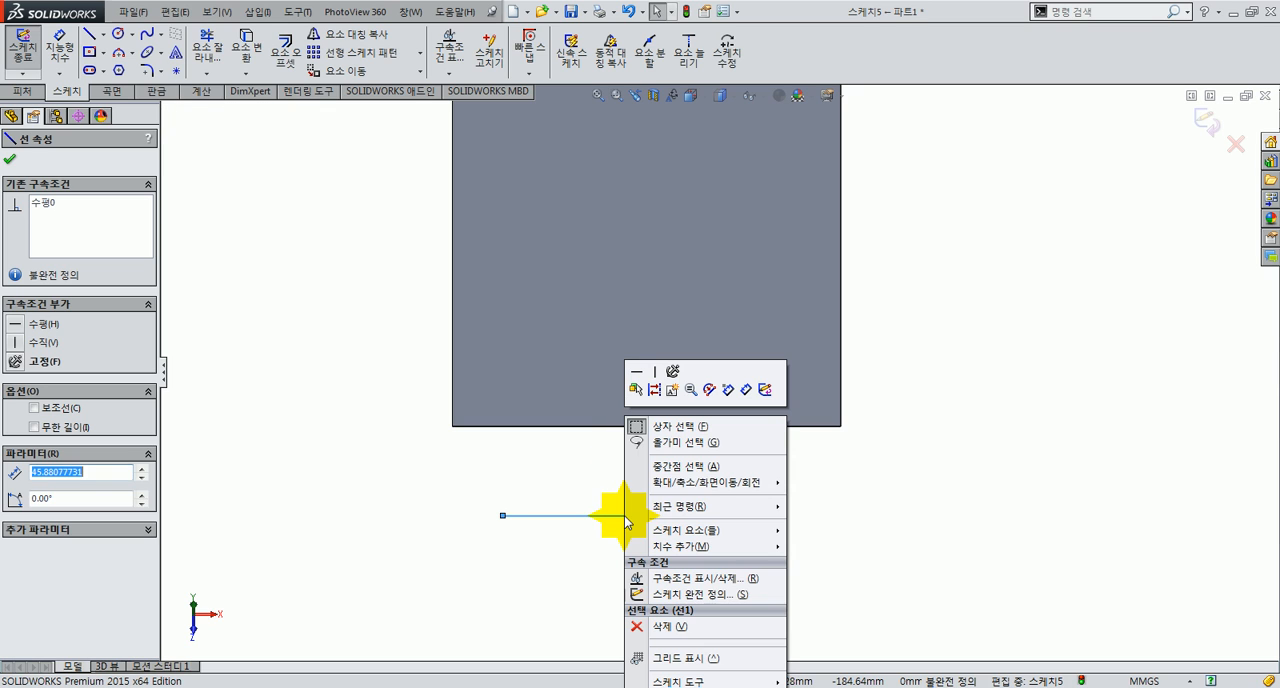
{"action": "left_click", "coordinate": [683, 467]}
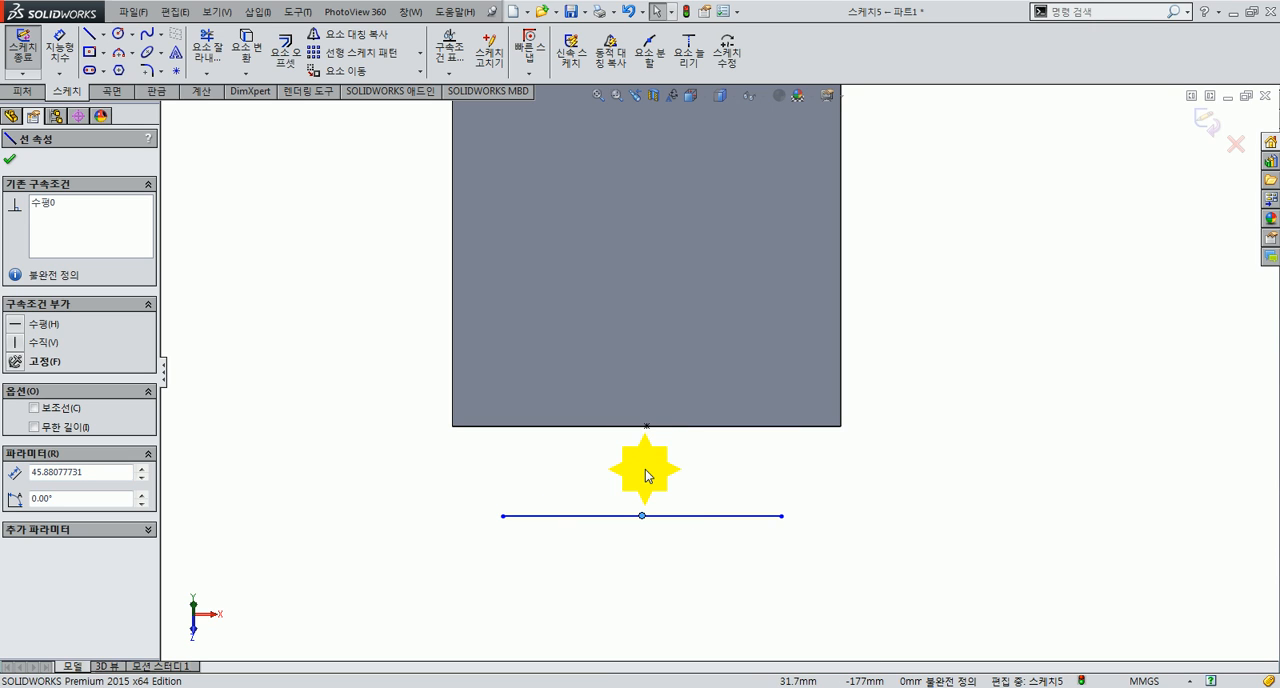
{"action": "left_click", "coordinate": [648, 428], "text": "ctrl"}
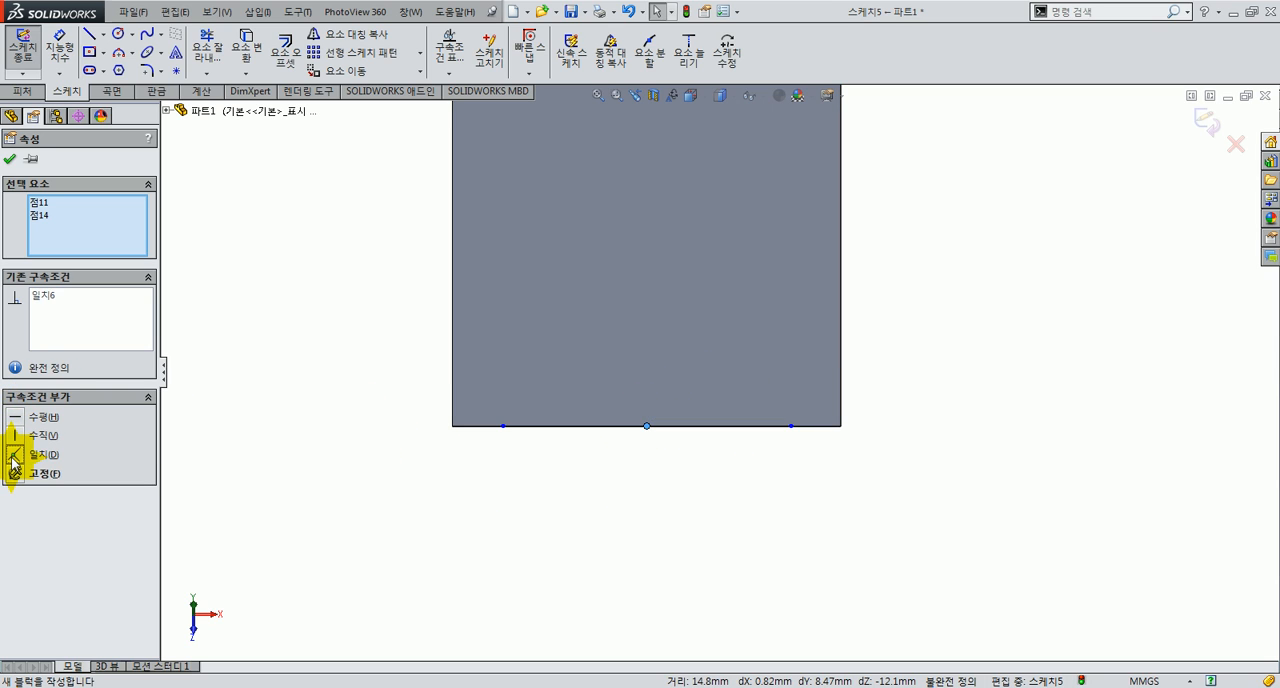
{"action": "left_click", "coordinate": [491, 534]}
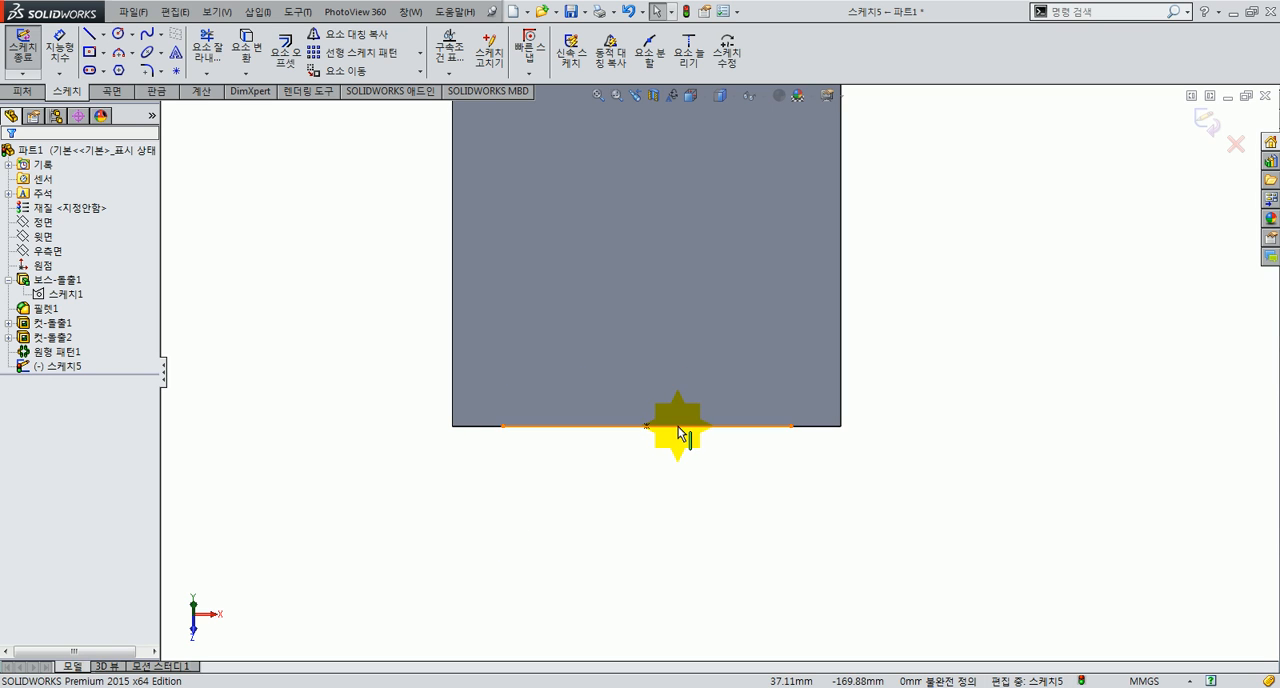
Step: Shorten the line to about 37 mm and offset it 7.5 mm in both directions with arc end caps and construction base geometry
{"action": "mouse_move", "coordinate": [793, 430]}
{"action": "left_mouse_down"}
{"action": "mouse_move", "coordinate": [1004, 435]}
{"action": "mouse_move", "coordinate": [688, 416]}
{"action": "mouse_move", "coordinate": [932, 438]}
{"action": "mouse_move", "coordinate": [666, 436]}
{"action": "mouse_move", "coordinate": [932, 437]}
{"action": "mouse_move", "coordinate": [711, 436]}
{"action": "mouse_move", "coordinate": [893, 438]}
{"action": "mouse_move", "coordinate": [715, 432]}
{"action": "mouse_move", "coordinate": [858, 434]}
{"action": "mouse_move", "coordinate": [760, 427]}
{"action": "left_mouse_up"}
{"action": "left_click", "coordinate": [743, 502]}
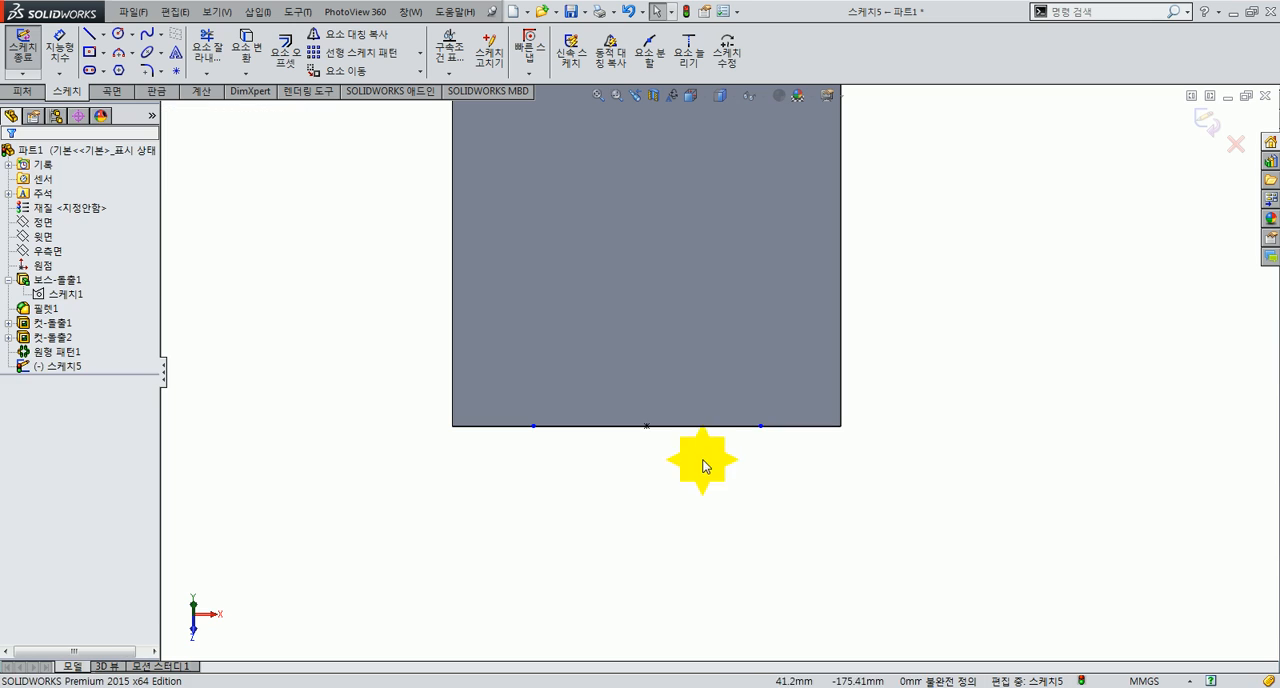
{"action": "left_click", "coordinate": [286, 58]}
{"action": "left_click", "coordinate": [615, 434]}
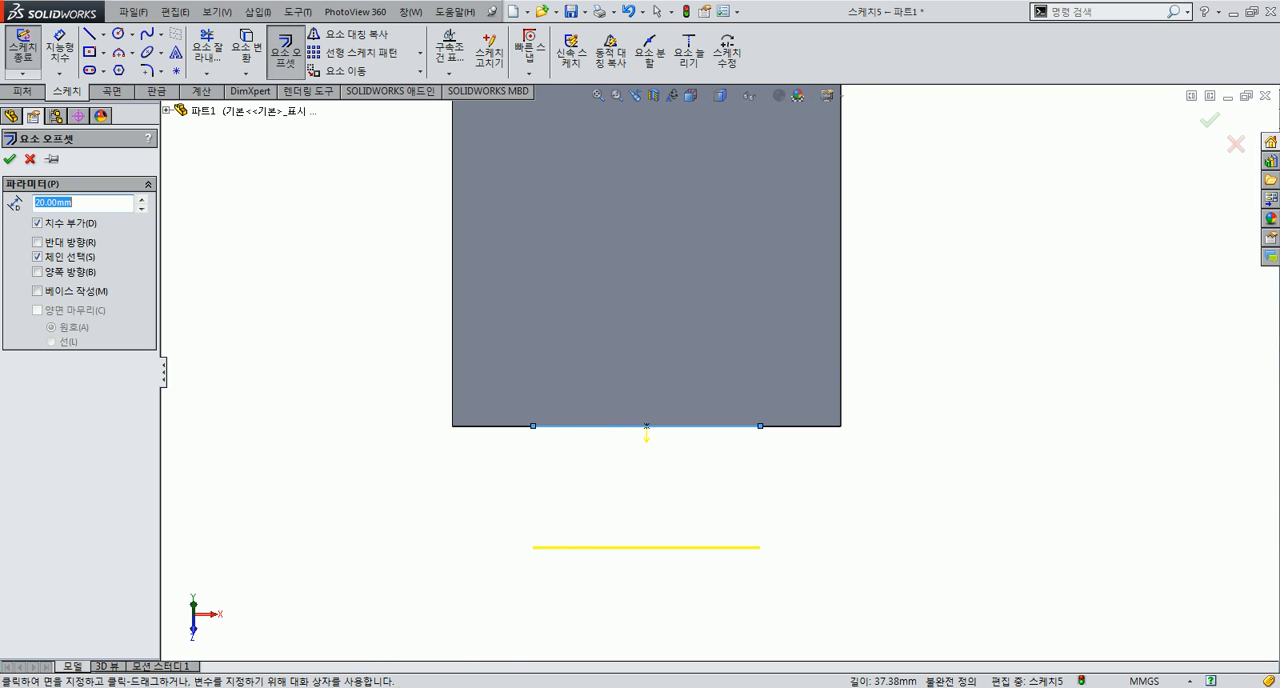
{"action": "key", "text": "alt+Tab"}
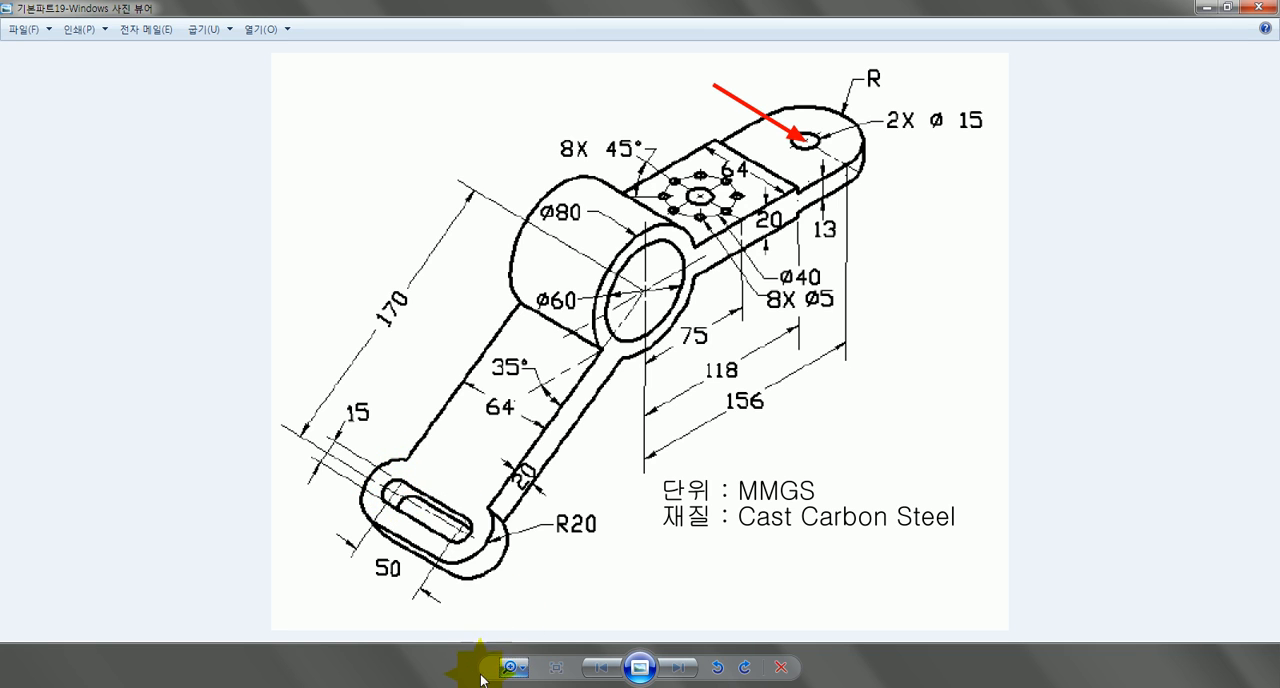
{"action": "key", "text": "alt+Tab"}
{"action": "left_click_drag", "start_coordinate": [98, 206], "coordinate": [36, 198]}
{"action": "type", "text": "7.5"}
{"action": "key", "text": "Return"}
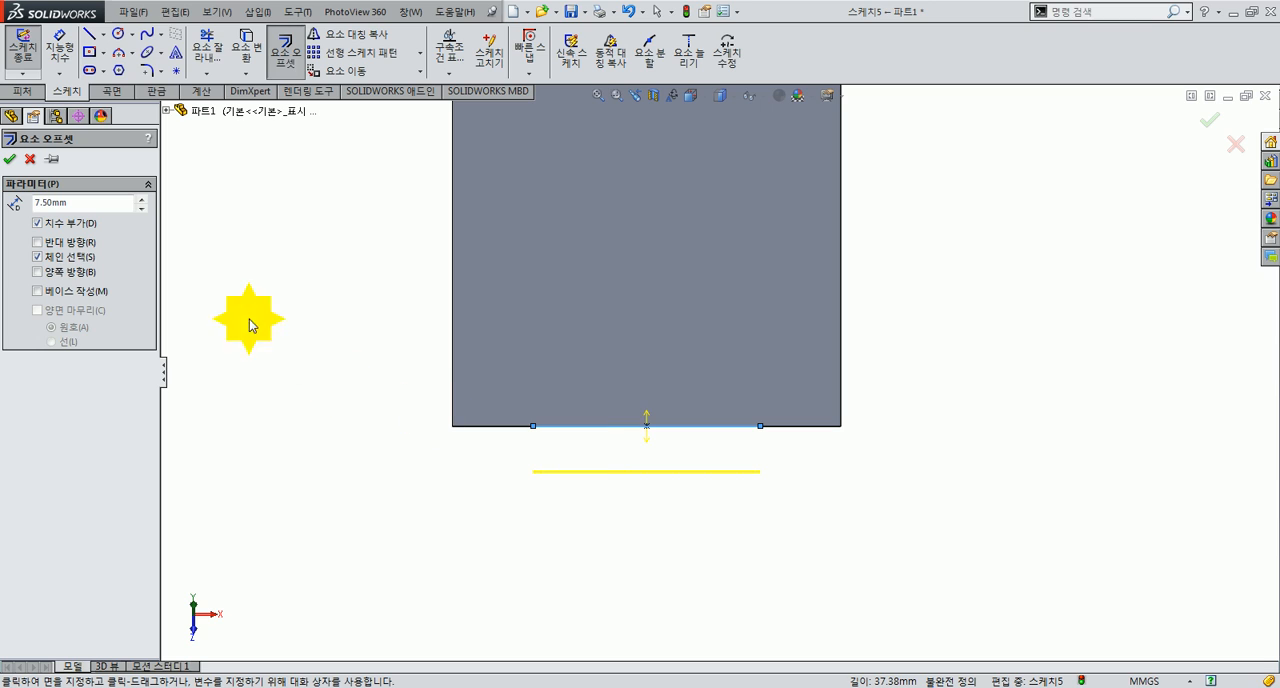
{"action": "left_click", "coordinate": [38, 271]}
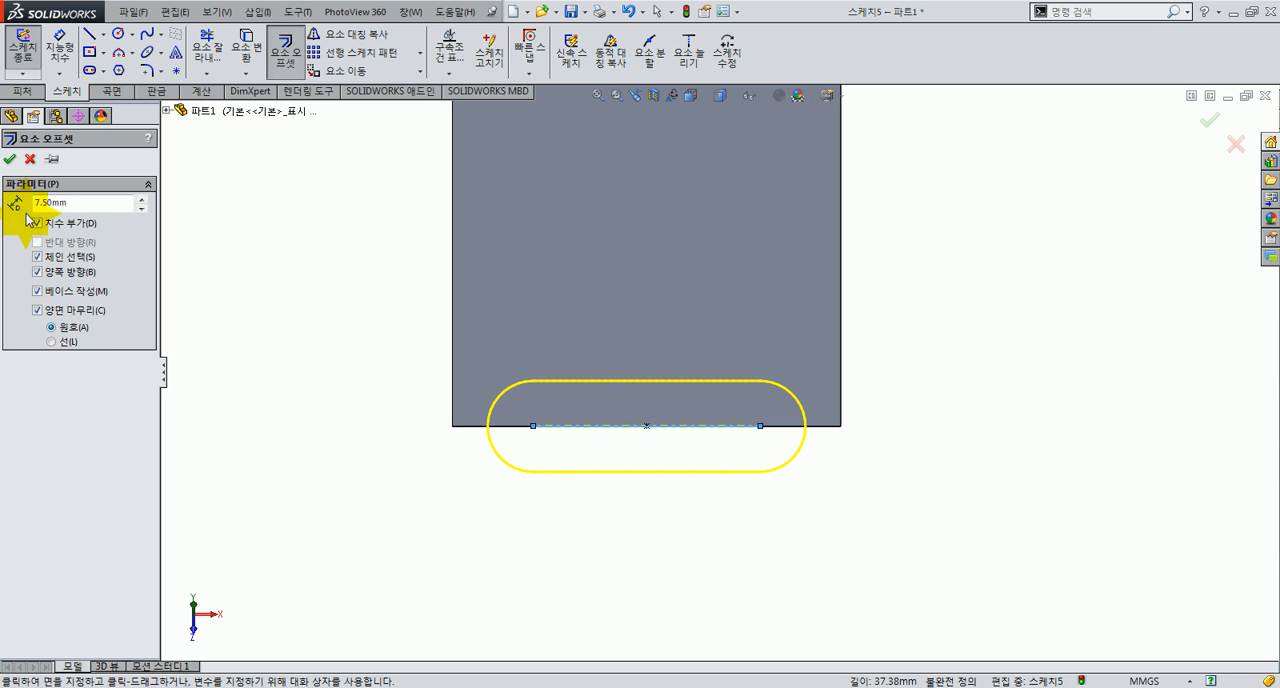
{"action": "left_click", "coordinate": [14, 162]}
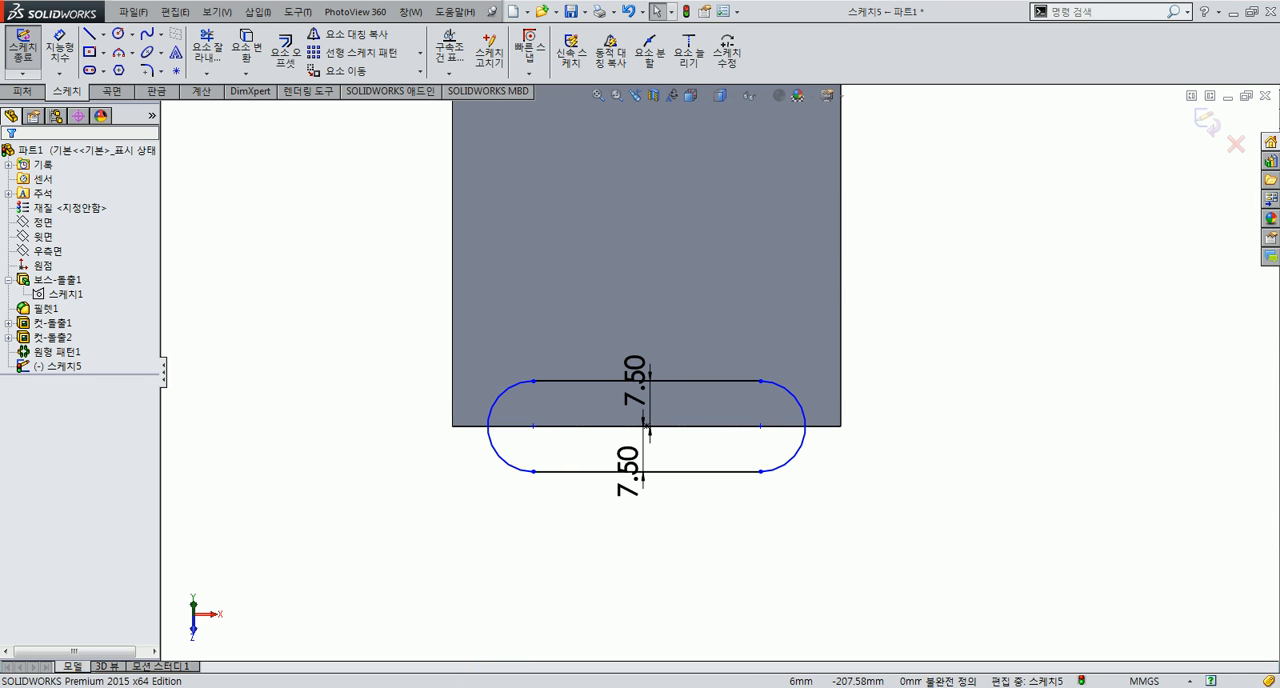
Step: Check the slot length in the reference drawing and dimension the slot's straight side to 50 mm
{"action": "key", "text": "alt+Tab"}
{"action": "key", "text": "alt+Tab"}
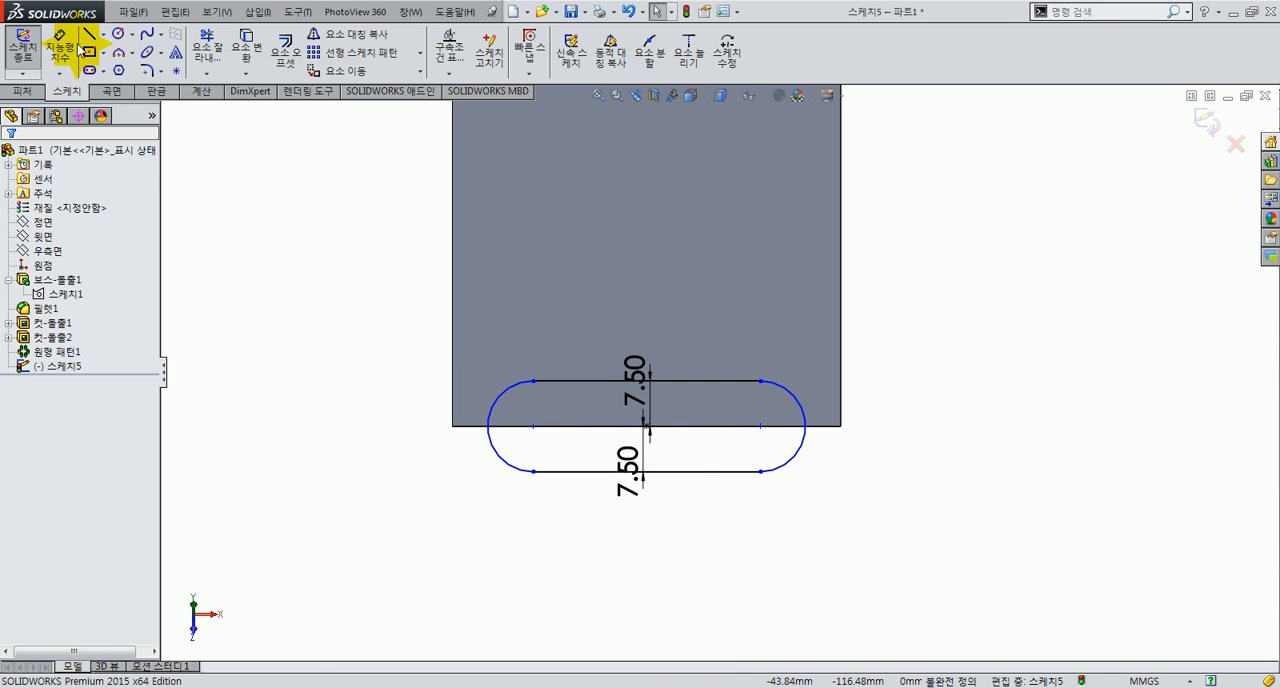
{"action": "left_click", "coordinate": [58, 46]}
{"action": "left_click", "coordinate": [586, 471]}
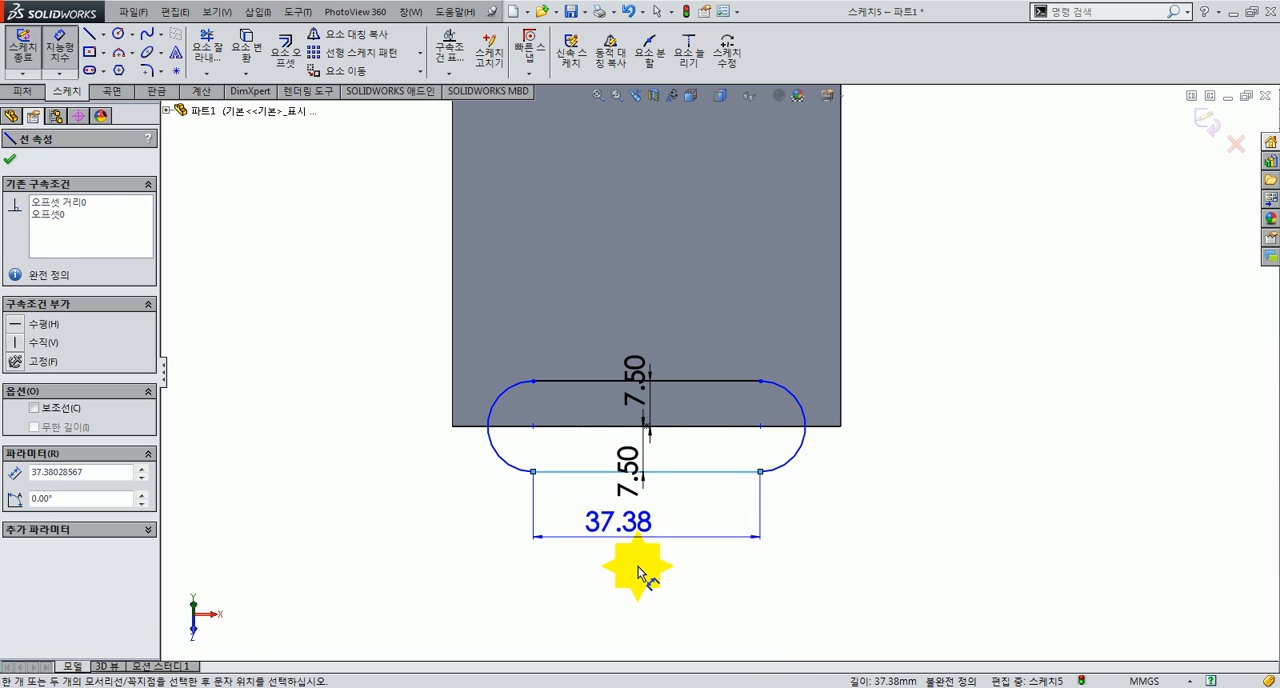
{"action": "left_click", "coordinate": [700, 590]}
{"action": "type", "text": "50"}
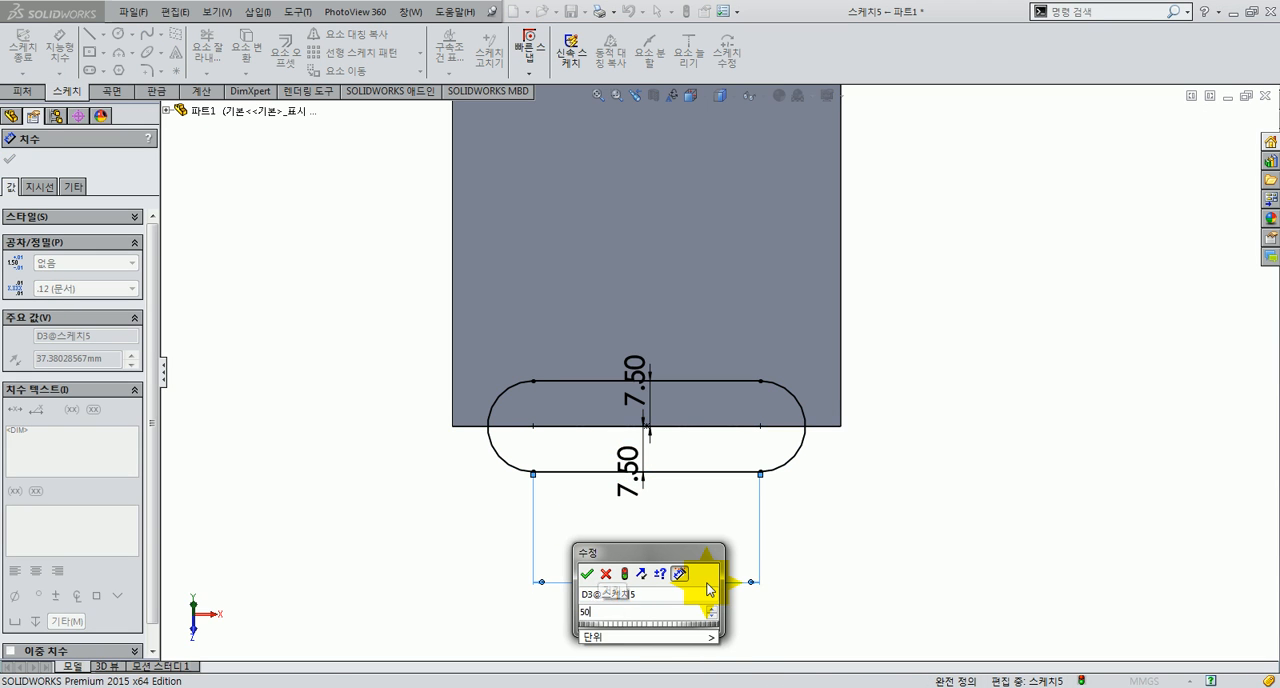
{"action": "key", "text": "Return"}
{"action": "left_click", "coordinate": [689, 524]}
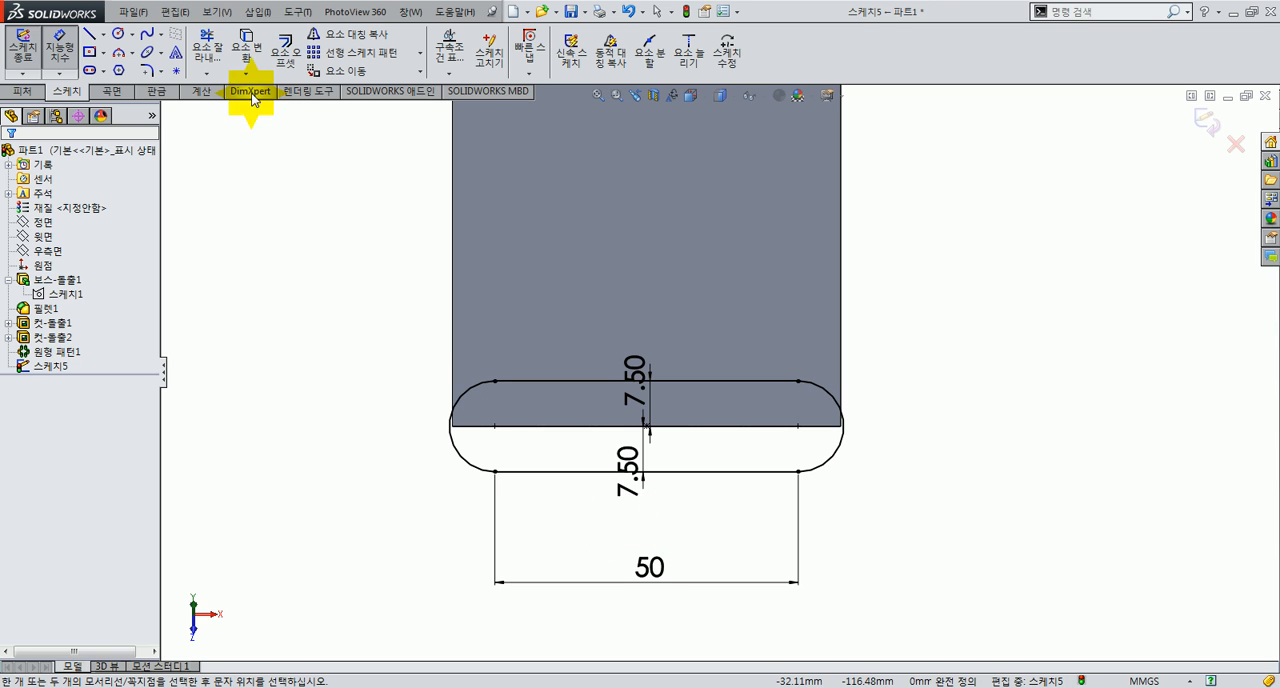
Step: Offset the slot's centre line 20 mm in both directions with arc end caps to form the outer outline
{"action": "left_click", "coordinate": [286, 55]}
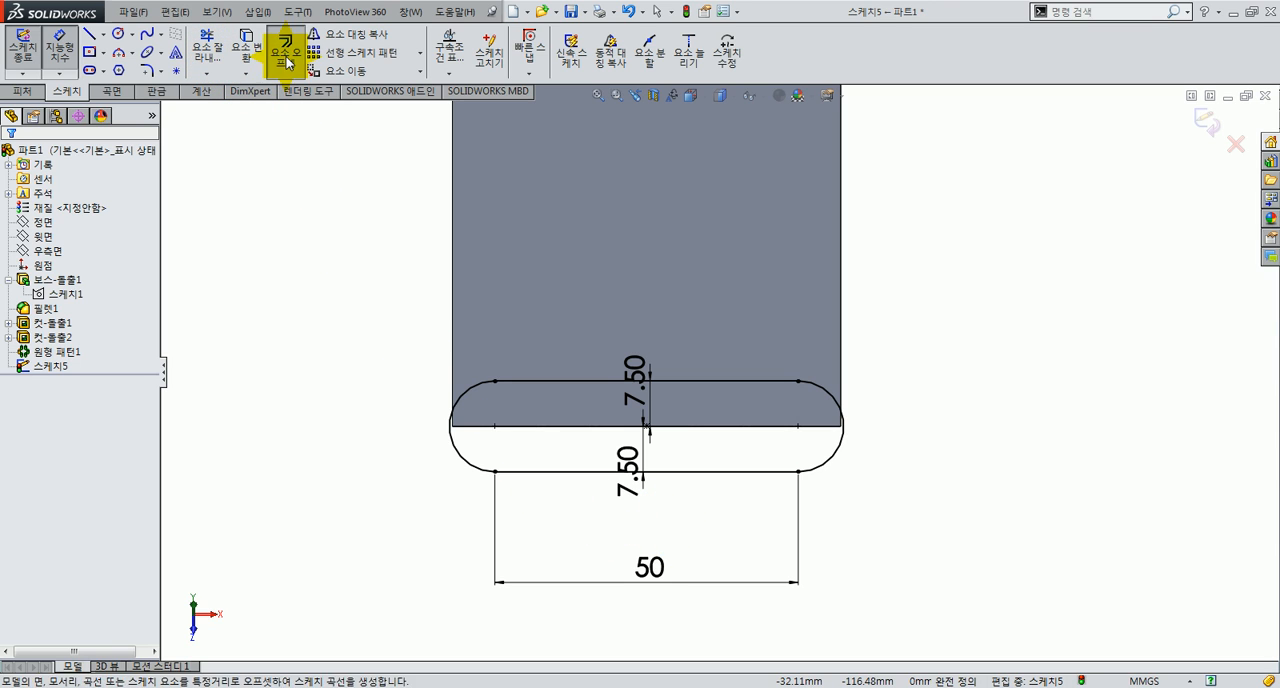
{"action": "left_click", "coordinate": [594, 430]}
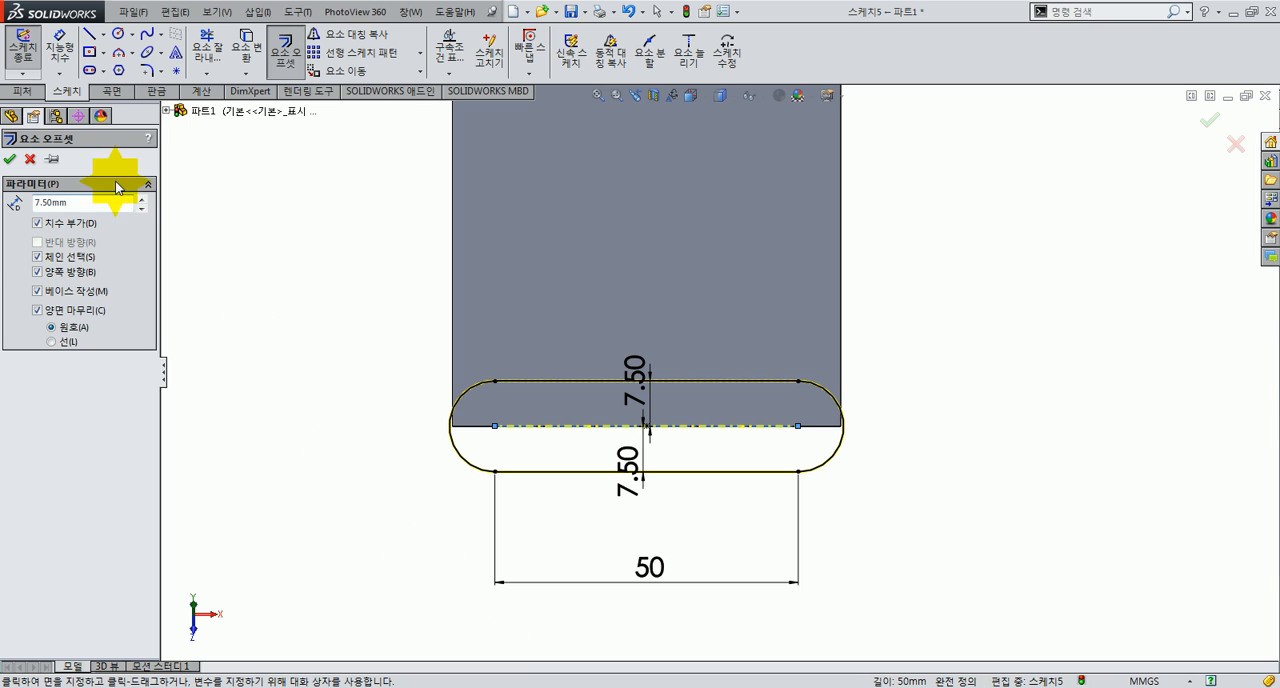
{"action": "double_click", "coordinate": [104, 203]}
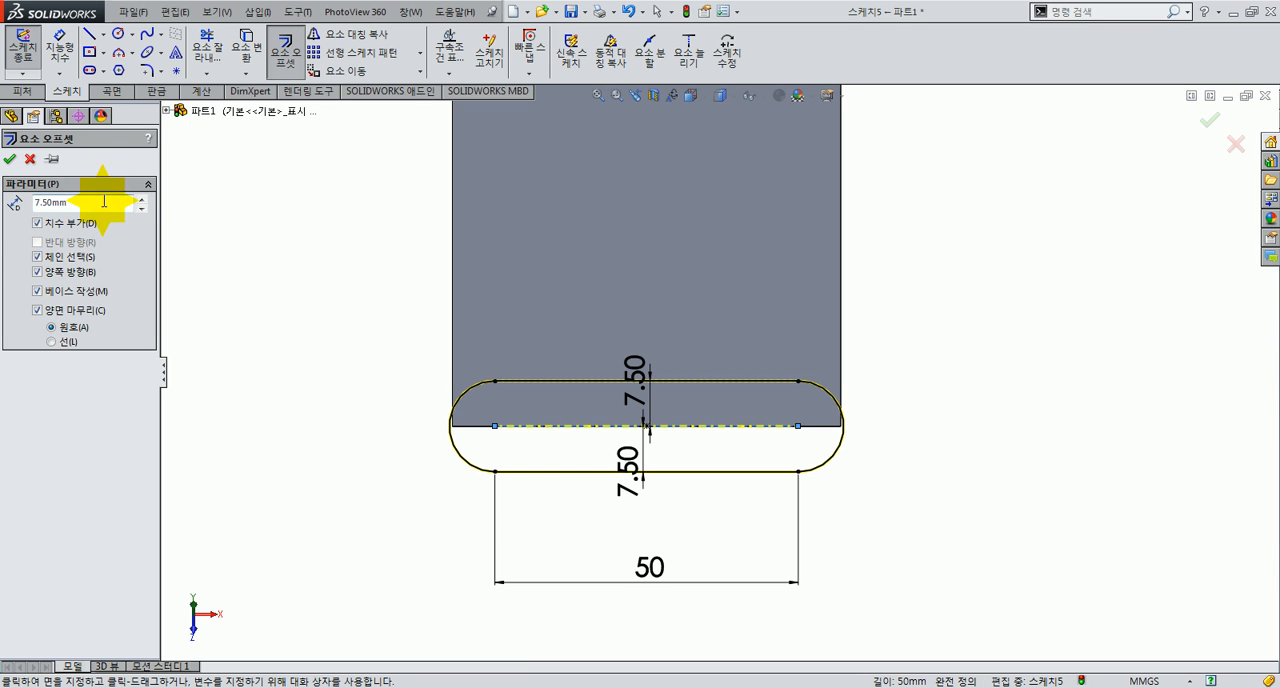
{"action": "key", "text": "Return"}
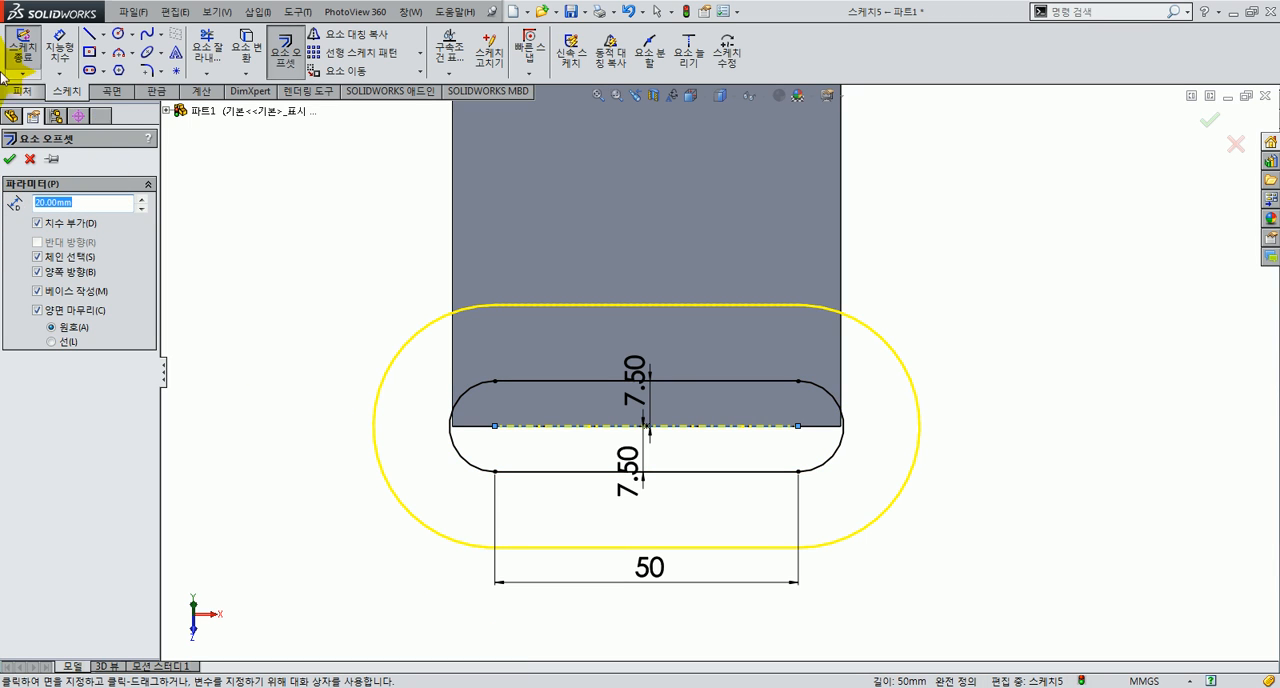
{"action": "left_click", "coordinate": [9, 159]}
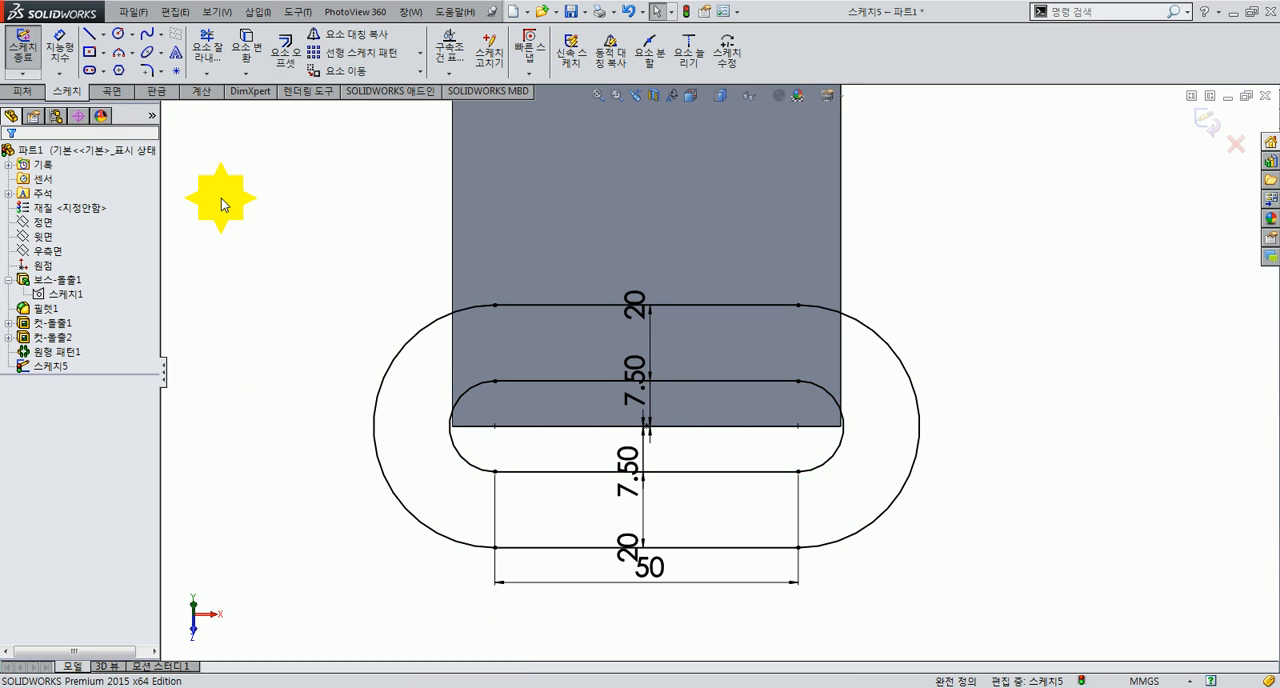
Step: Extrude the sketched slot ring as a merged boss up to the vertex at the far corner of the sloping arm's end
{"action": "left_click", "coordinate": [37, 93]}
{"action": "left_click", "coordinate": [40, 70]}
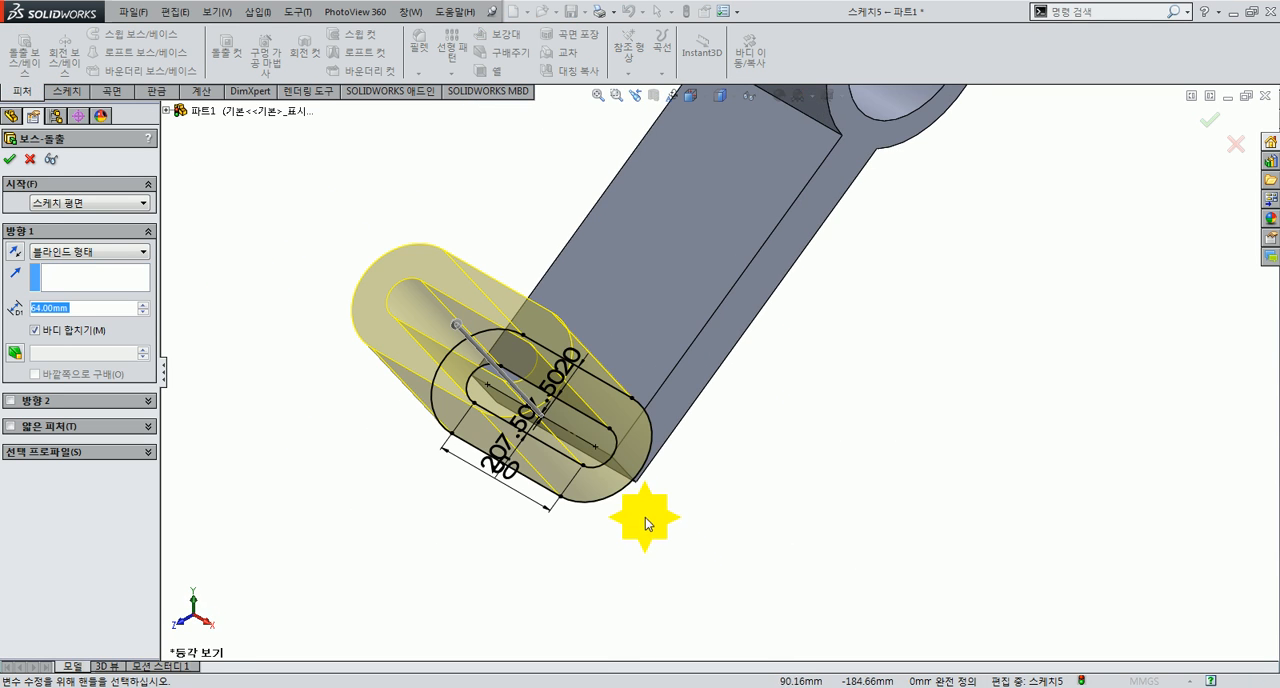
{"action": "middle_click_drag", "start_coordinate": [645, 517], "coordinate": [614, 451]}
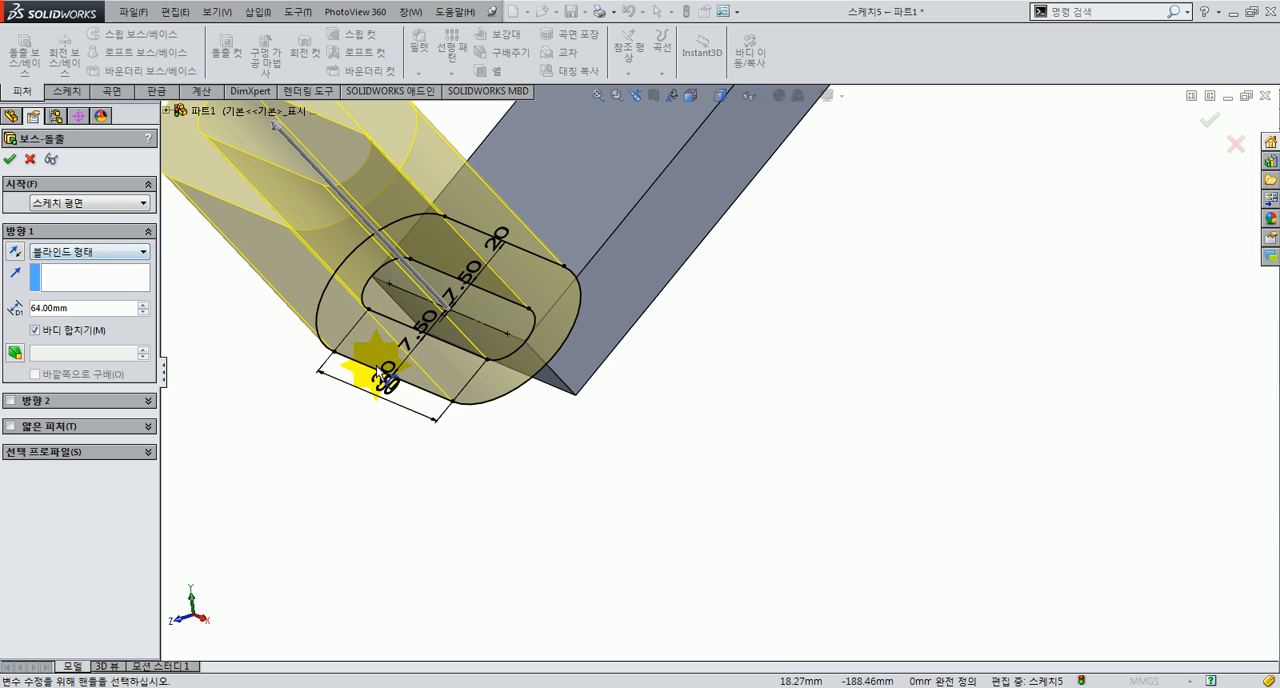
{"action": "scroll", "coordinate": [371, 300], "scroll_direction": "down", "scroll_amount": 3}
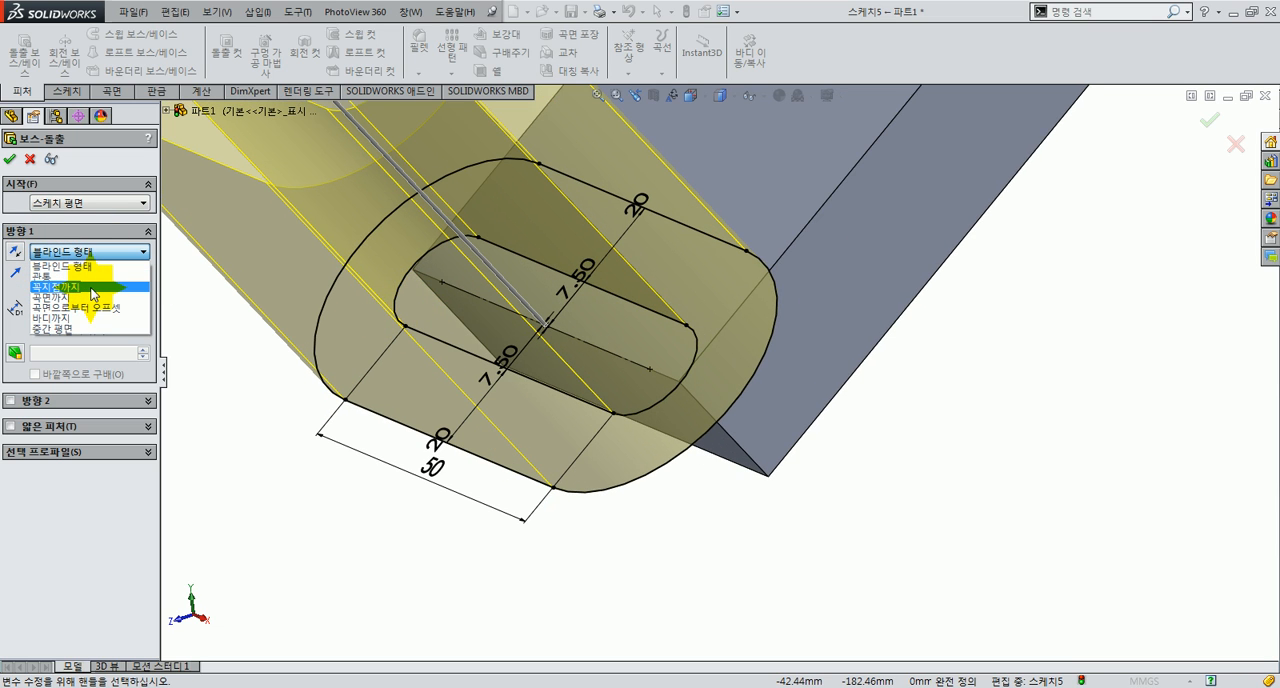
{"action": "left_click", "coordinate": [93, 293]}
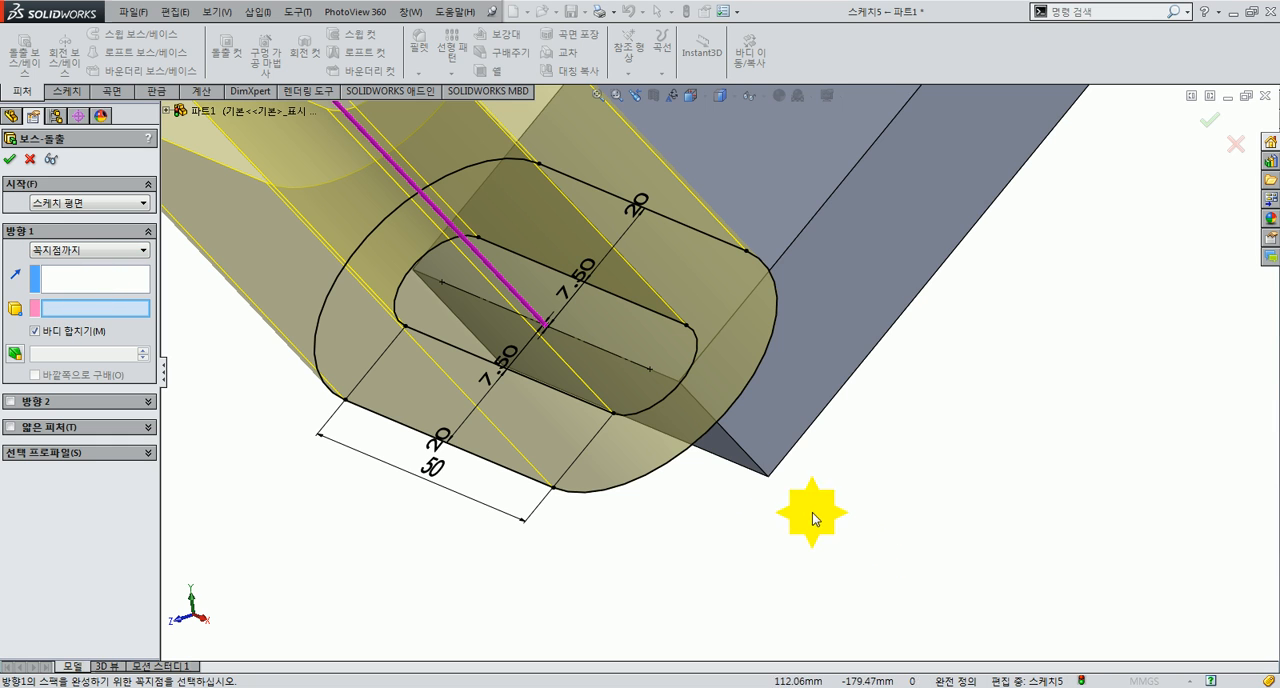
{"action": "left_click", "coordinate": [772, 483]}
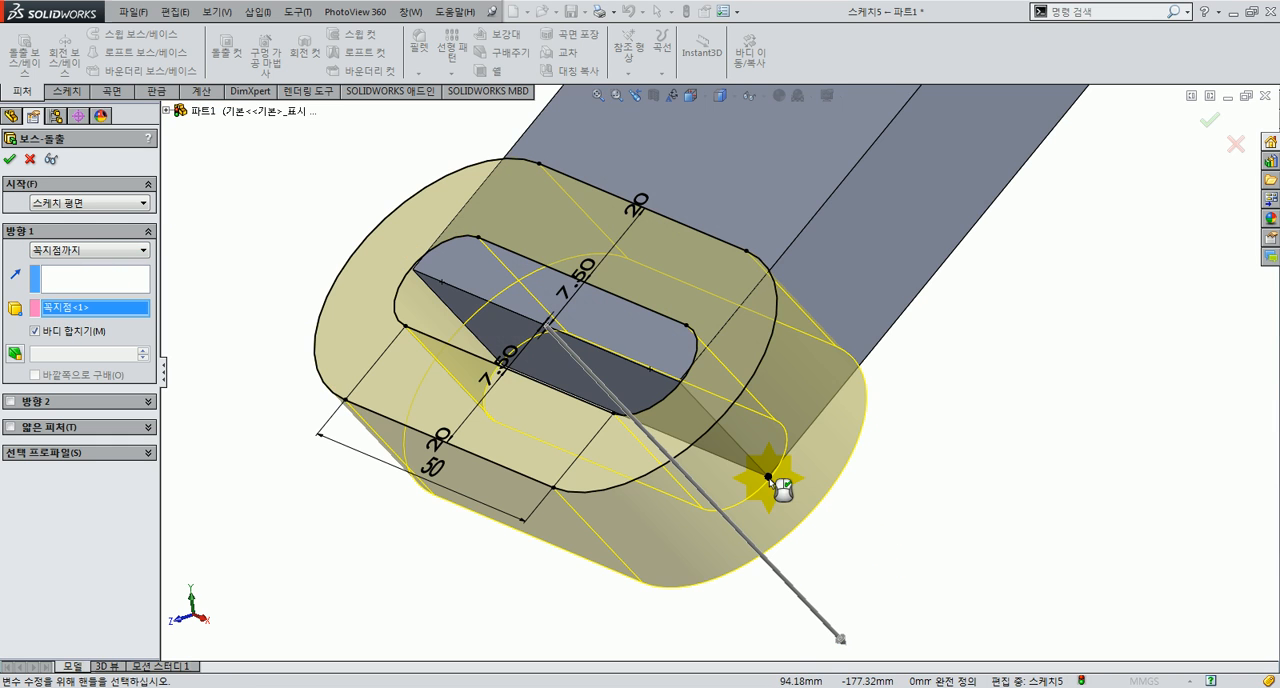
{"action": "mouse_move", "coordinate": [838, 510]}
{"action": "middle_mouse_down"}
{"action": "mouse_move", "coordinate": [771, 503]}
{"action": "mouse_move", "coordinate": [815, 516]}
{"action": "middle_mouse_up"}
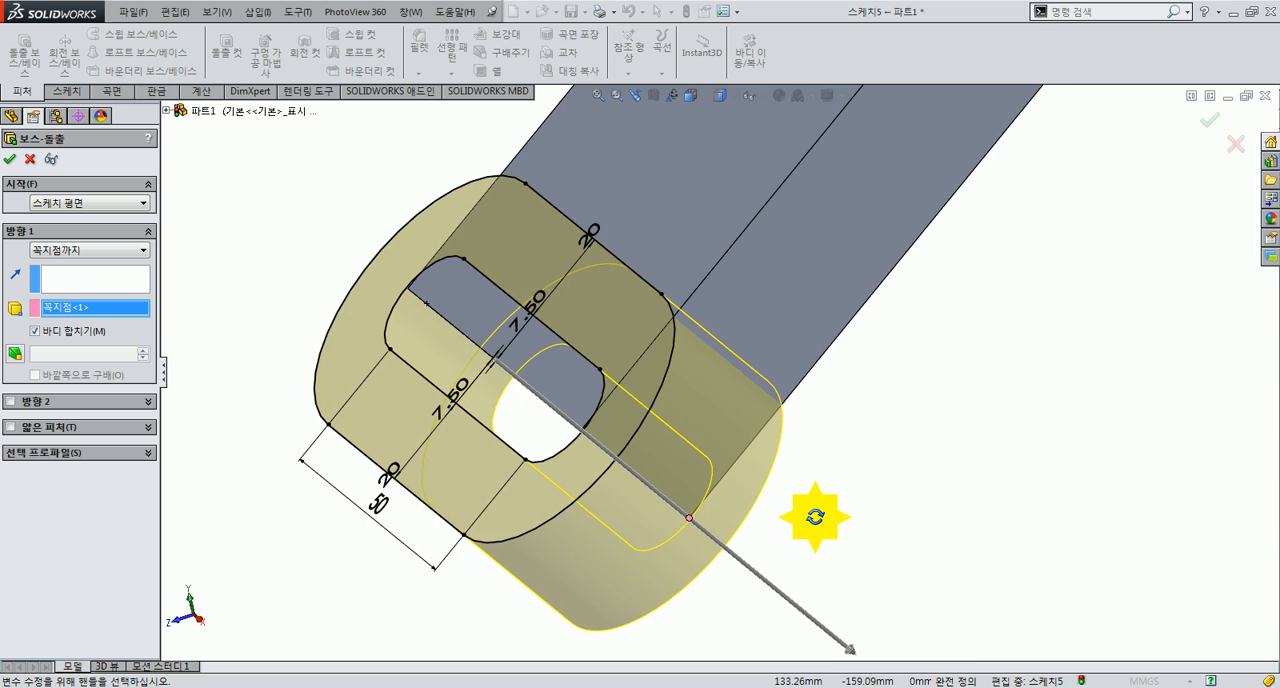
{"action": "left_click", "coordinate": [9, 159]}
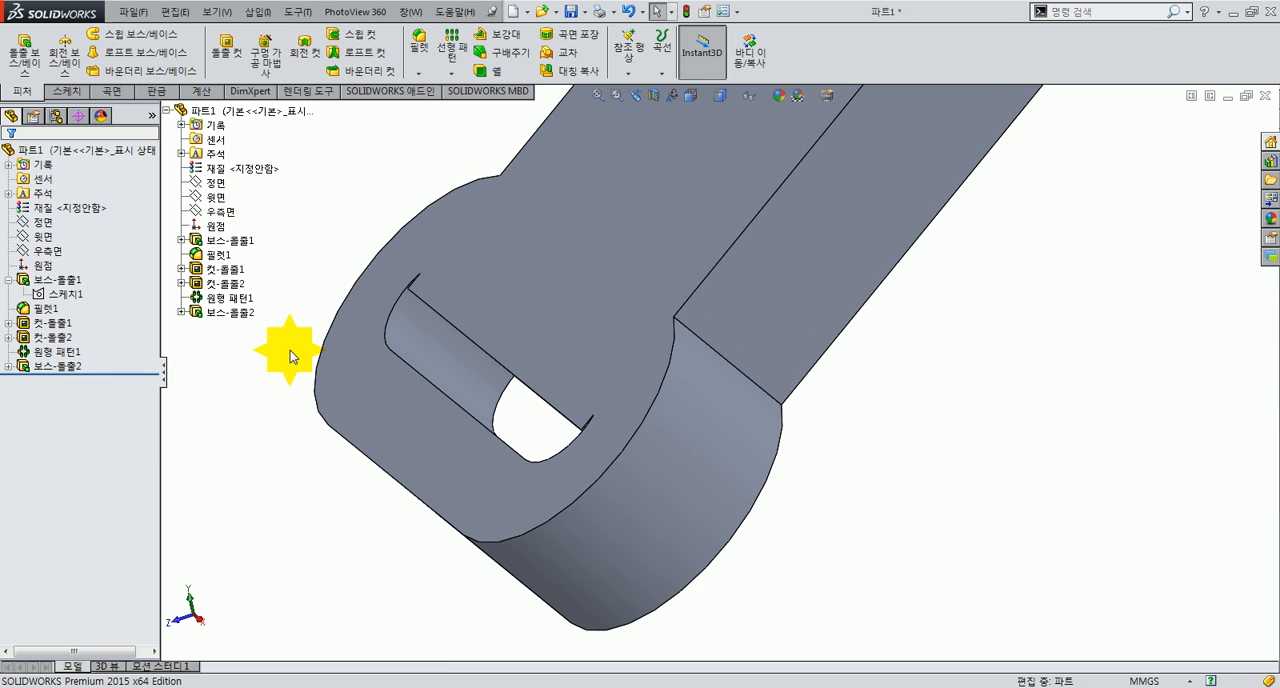
Step: Reuse the boss sketch to cut both regions inside the inner slot outline through all, and show the part in isometric view
{"action": "left_click", "coordinate": [181, 312]}
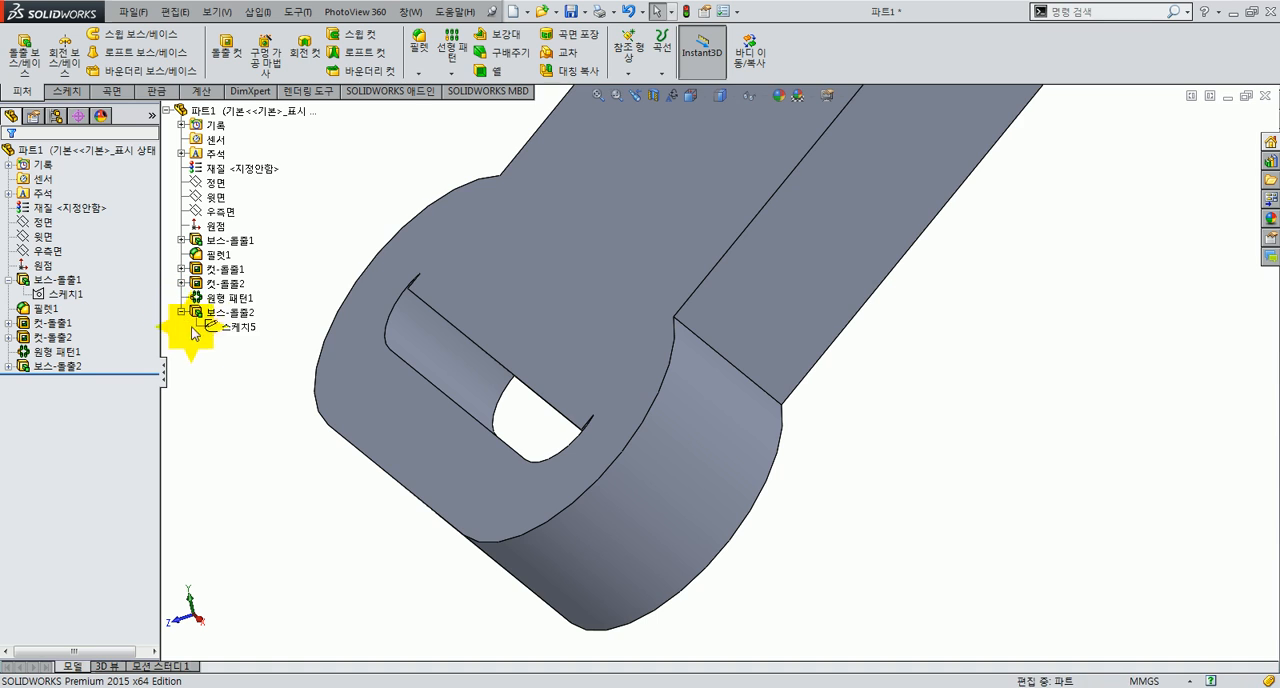
{"action": "left_click", "coordinate": [240, 327]}
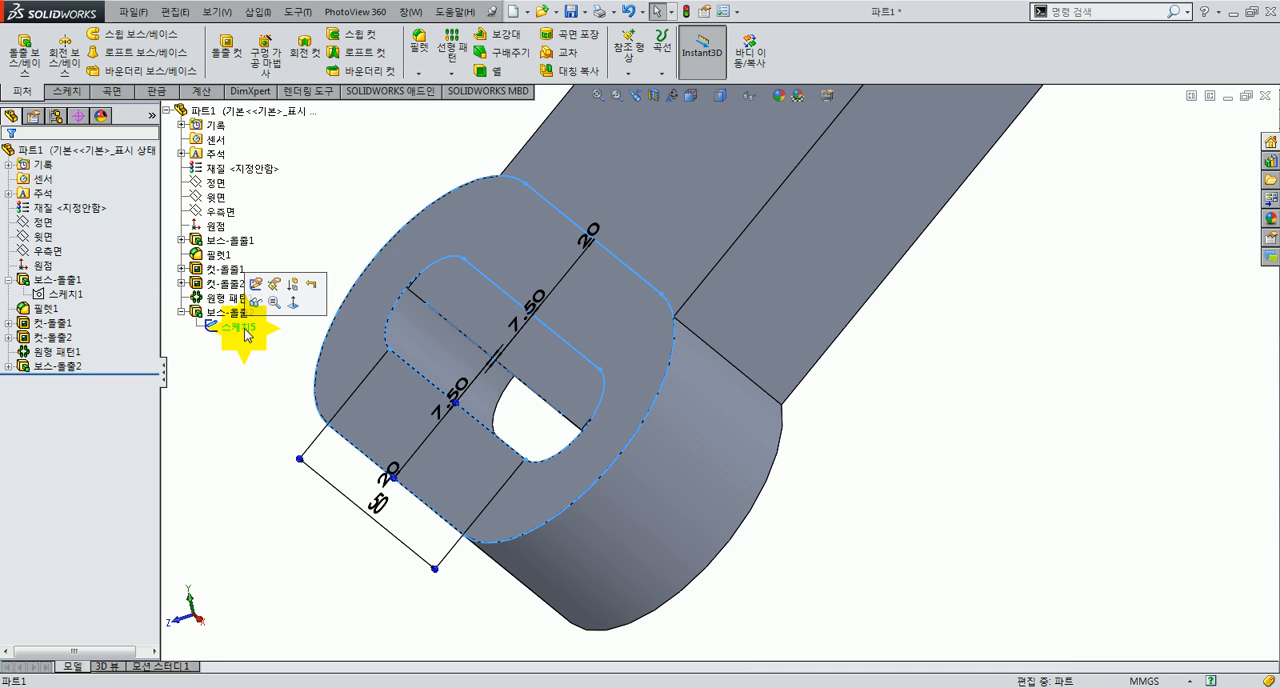
{"action": "left_click", "coordinate": [227, 45]}
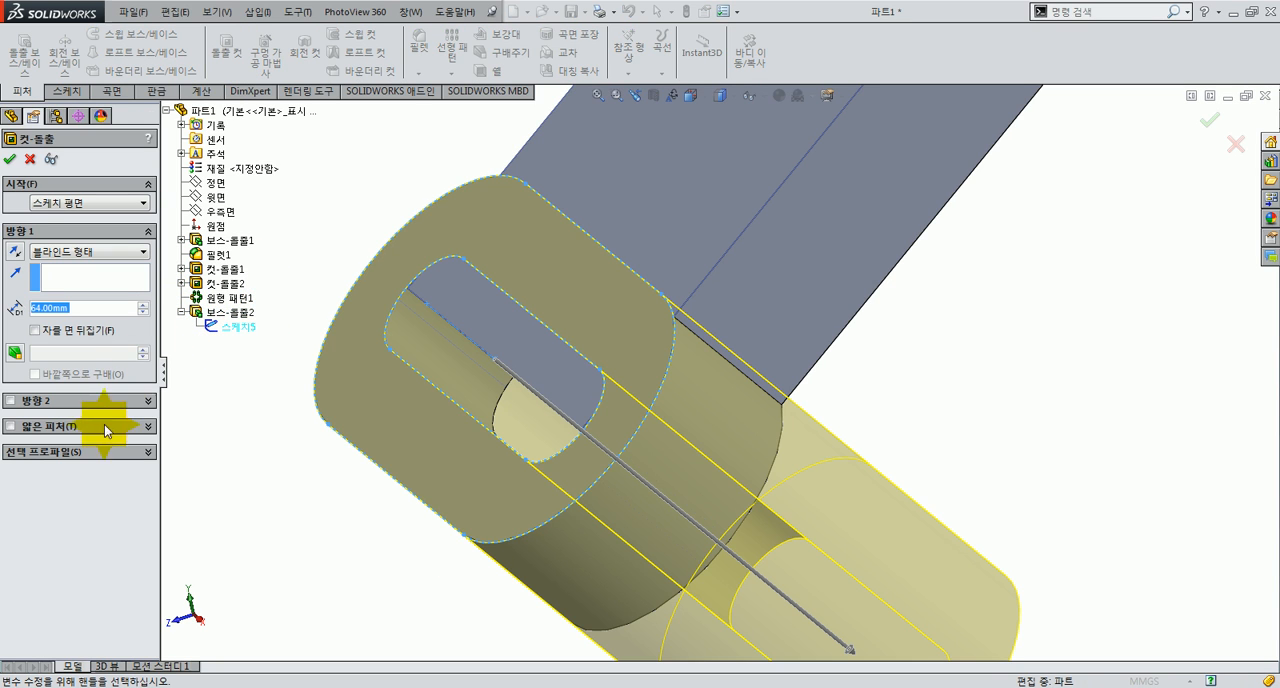
{"action": "left_click", "coordinate": [100, 451]}
{"action": "left_click", "coordinate": [563, 372]}
{"action": "left_click", "coordinate": [534, 416]}
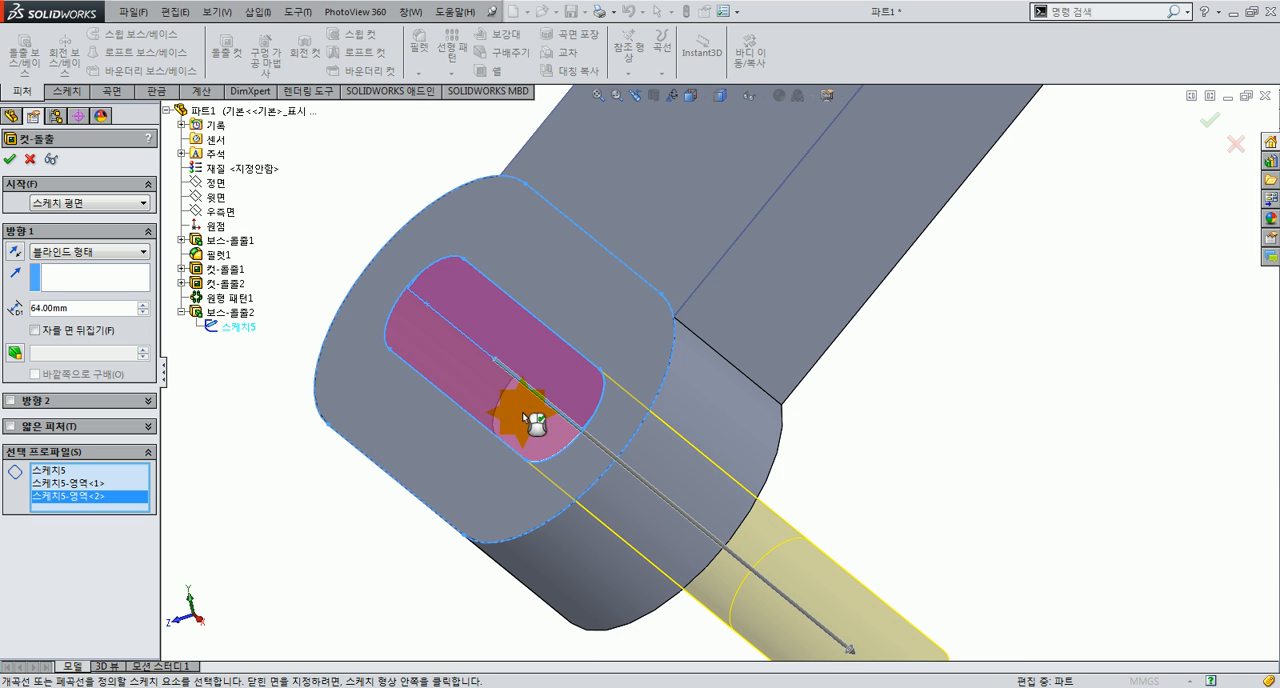
{"action": "left_click", "coordinate": [86, 251]}
{"action": "left_click", "coordinate": [78, 279]}
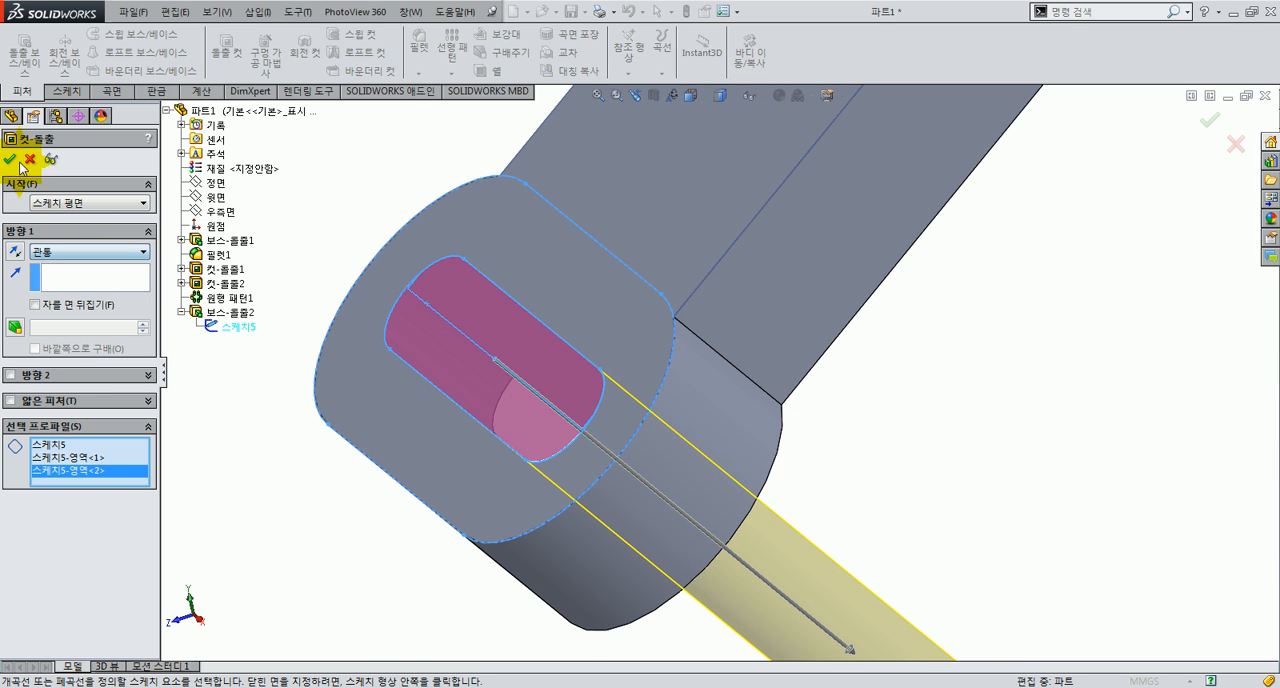
{"action": "left_click", "coordinate": [21, 165]}
{"action": "left_click", "coordinate": [272, 463]}
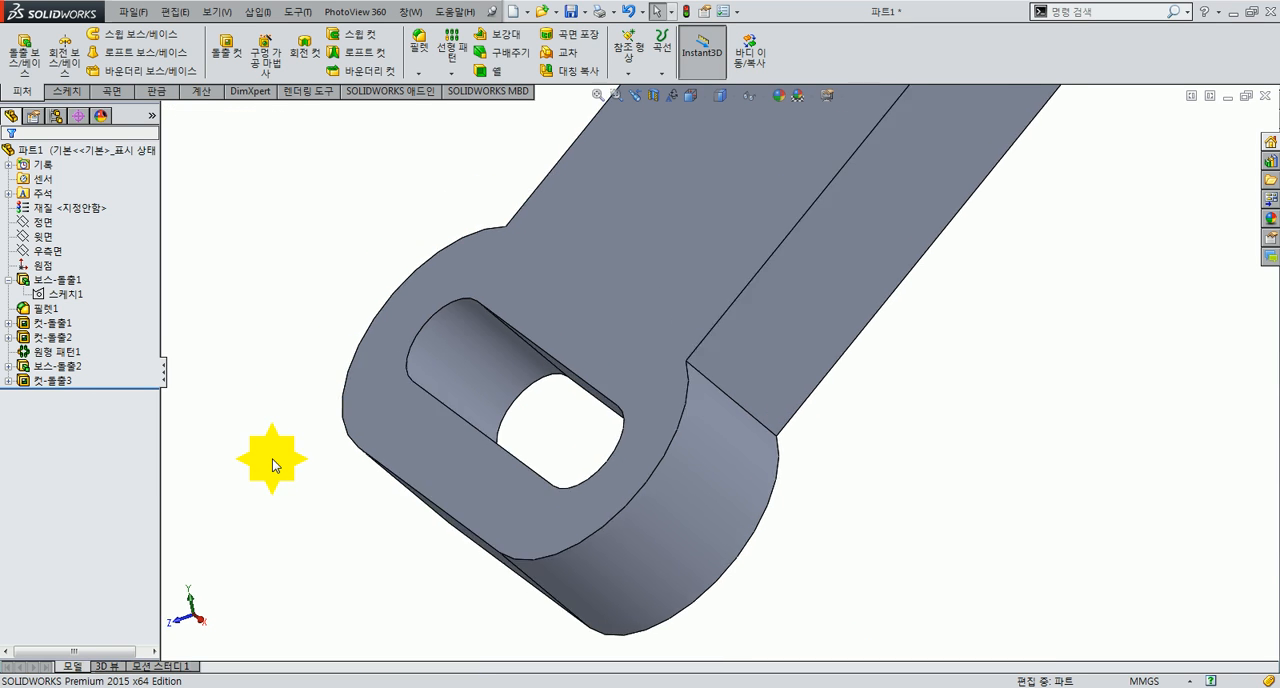
{"action": "key", "text": "ctrl+7"}
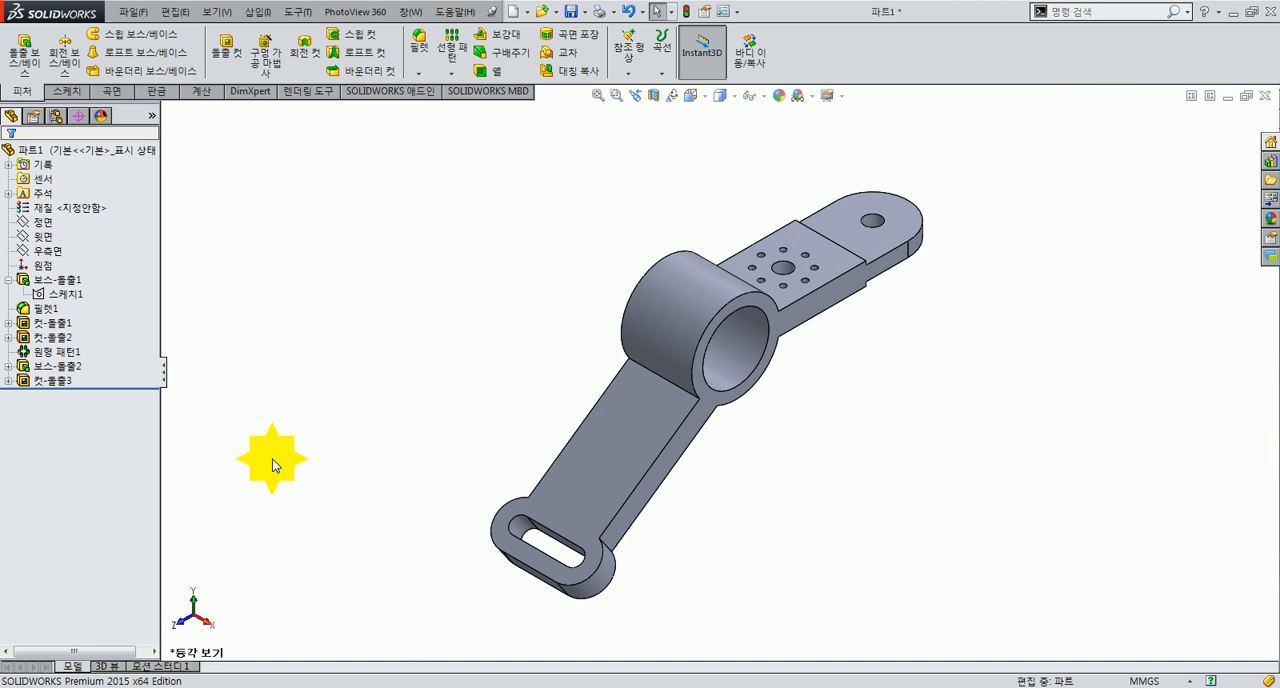
Step: Compare the finished bracket with the reference drawing and check the specified material
{"action": "left_click", "coordinate": [403, 687]}
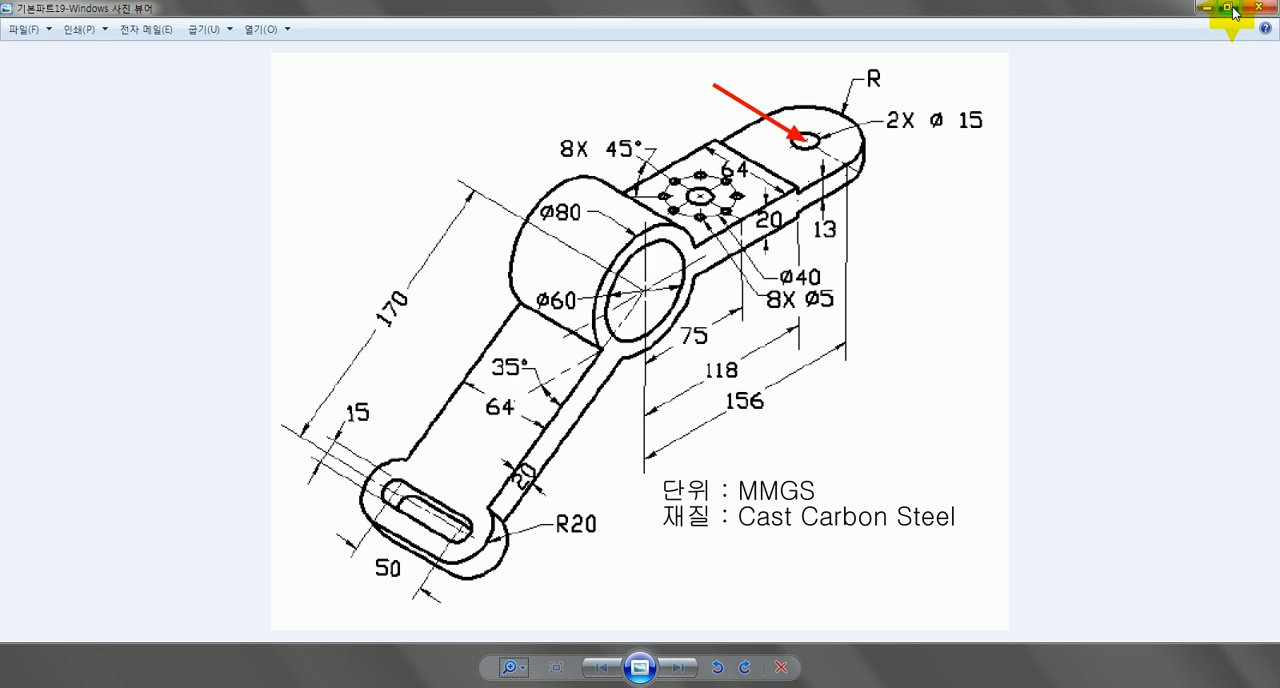
{"action": "left_click", "coordinate": [1231, 8]}
{"action": "left_click_drag", "start_coordinate": [487, 28], "coordinate": [410, 42]}
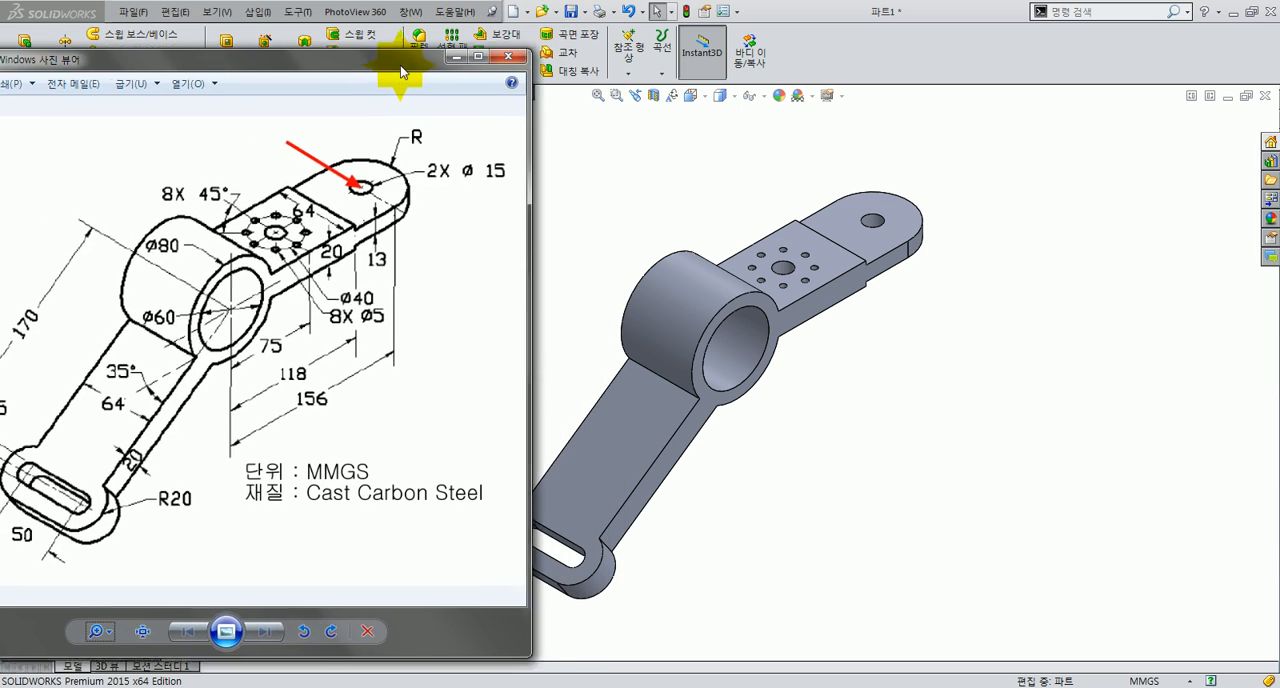
{"action": "left_click", "coordinate": [255, 206]}
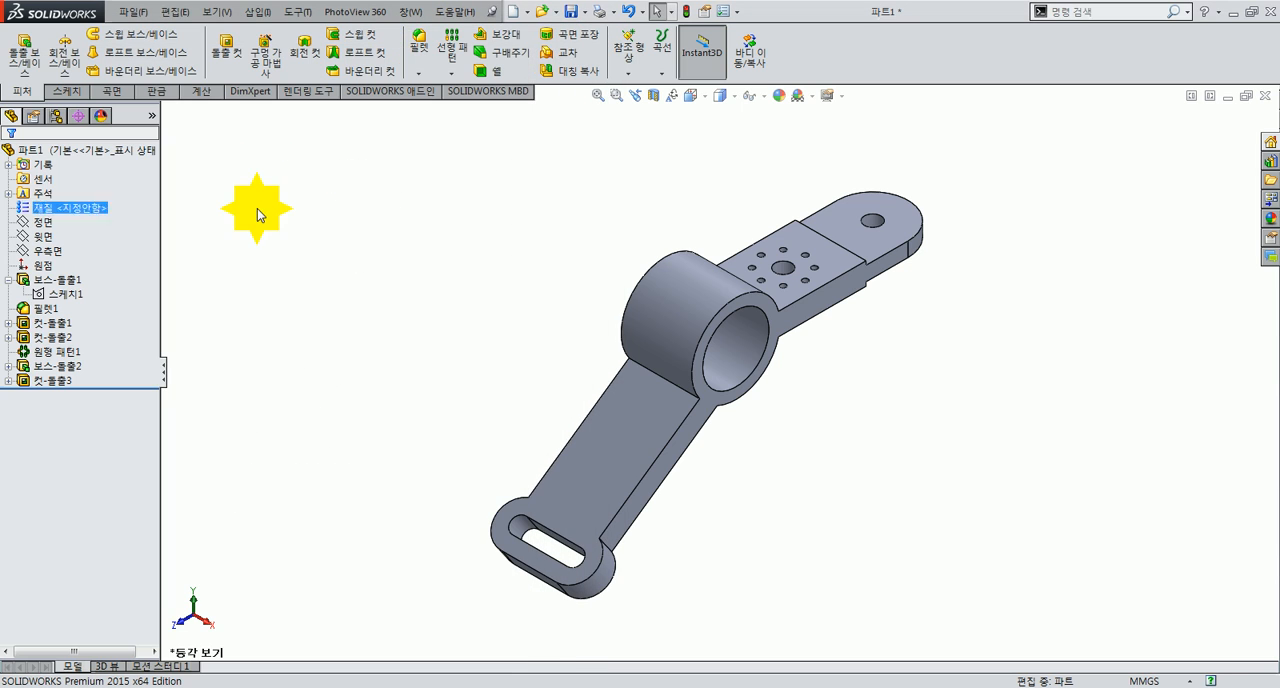
Step: Assign cast carbon steel (주조 탄소강) from the steel (강) category of solidworks materials to the part
{"action": "right_click", "coordinate": [90, 208]}
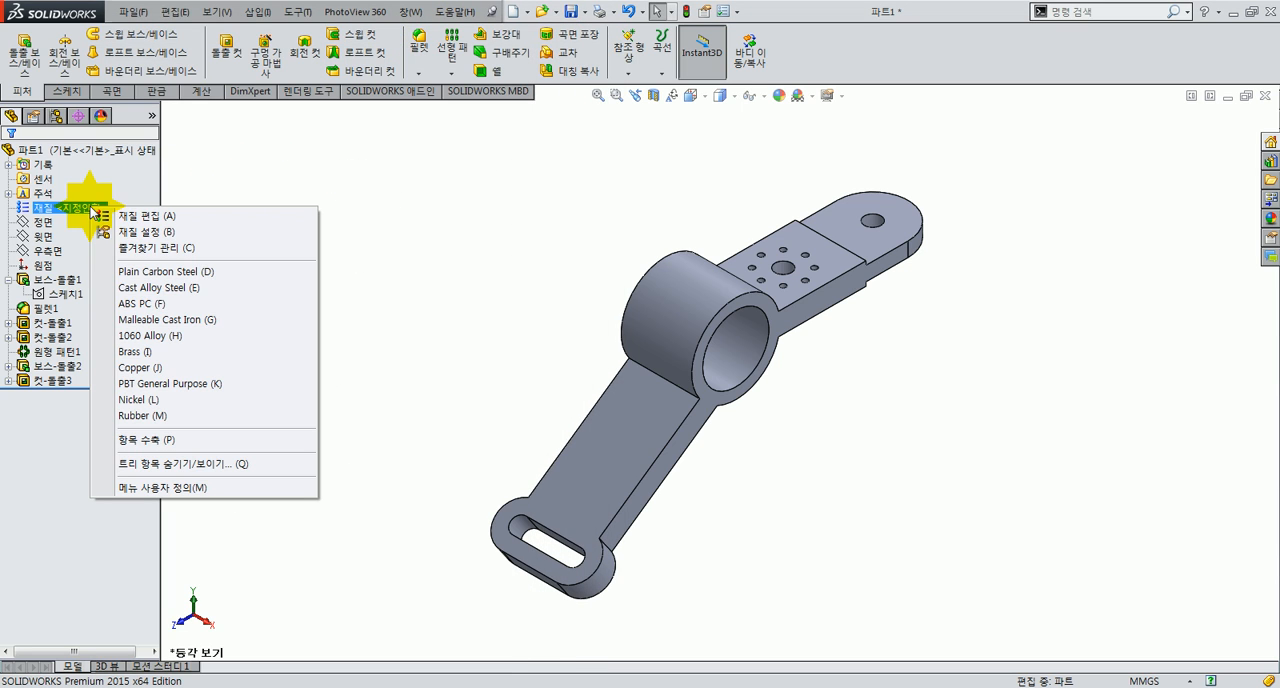
{"action": "left_click", "coordinate": [172, 220]}
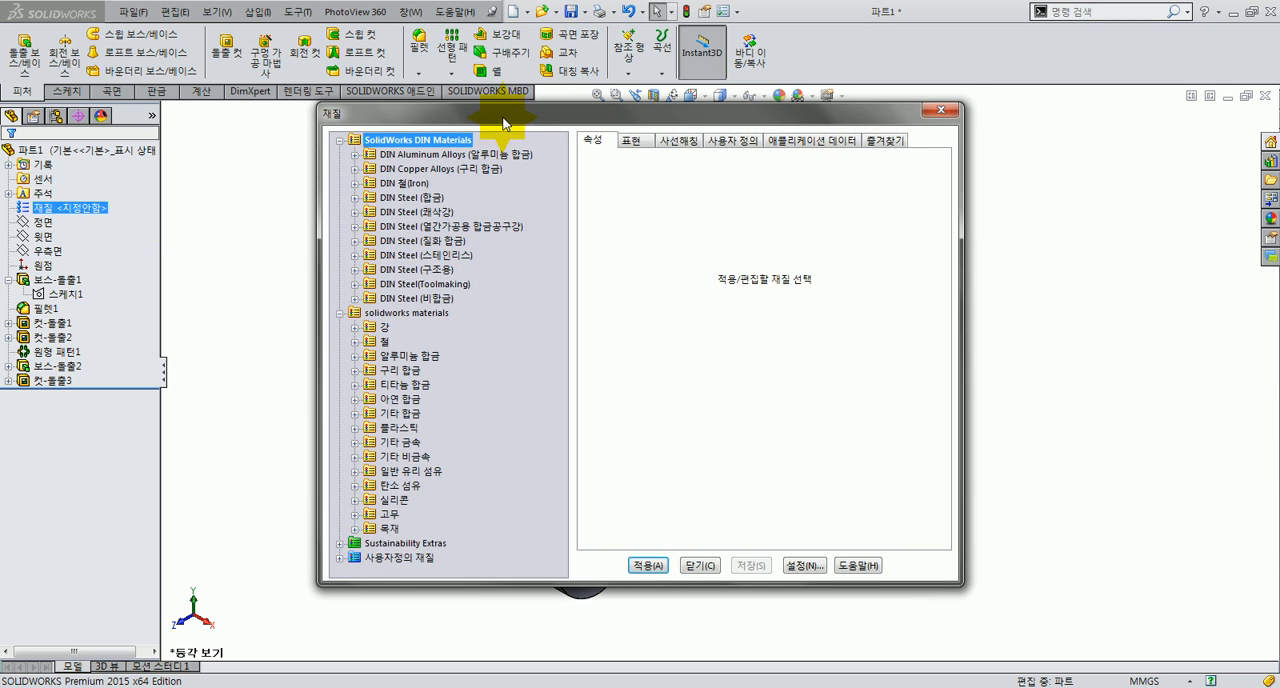
{"action": "left_click_drag", "start_coordinate": [491, 120], "coordinate": [355, 123]}
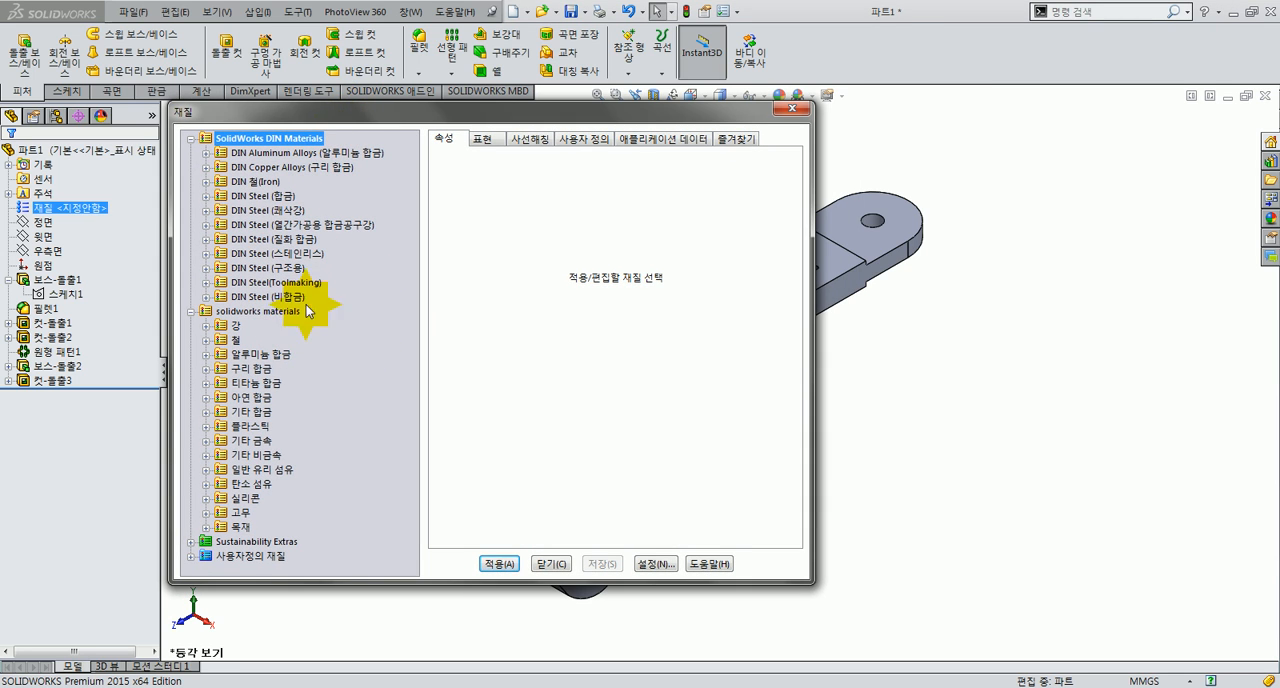
{"action": "left_click", "coordinate": [206, 326]}
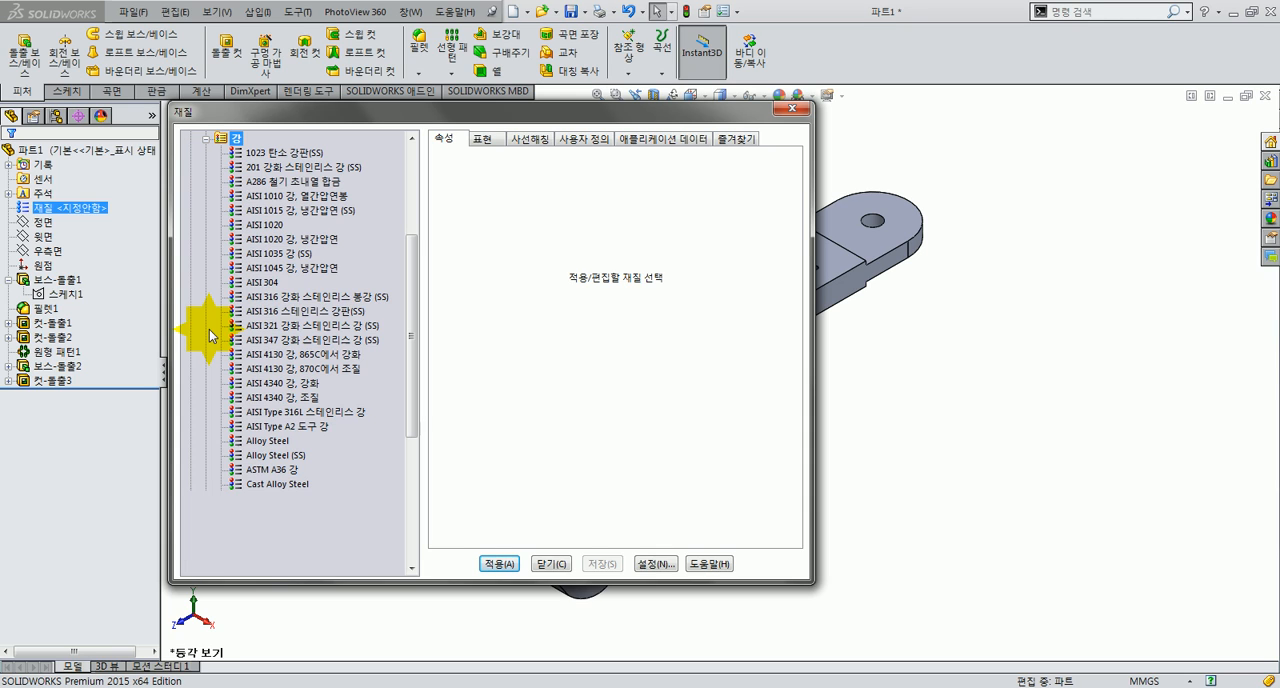
{"action": "left_click", "coordinate": [392, 283]}
{"action": "scroll", "coordinate": [390, 290], "scroll_direction": "down", "scroll_amount": 2}
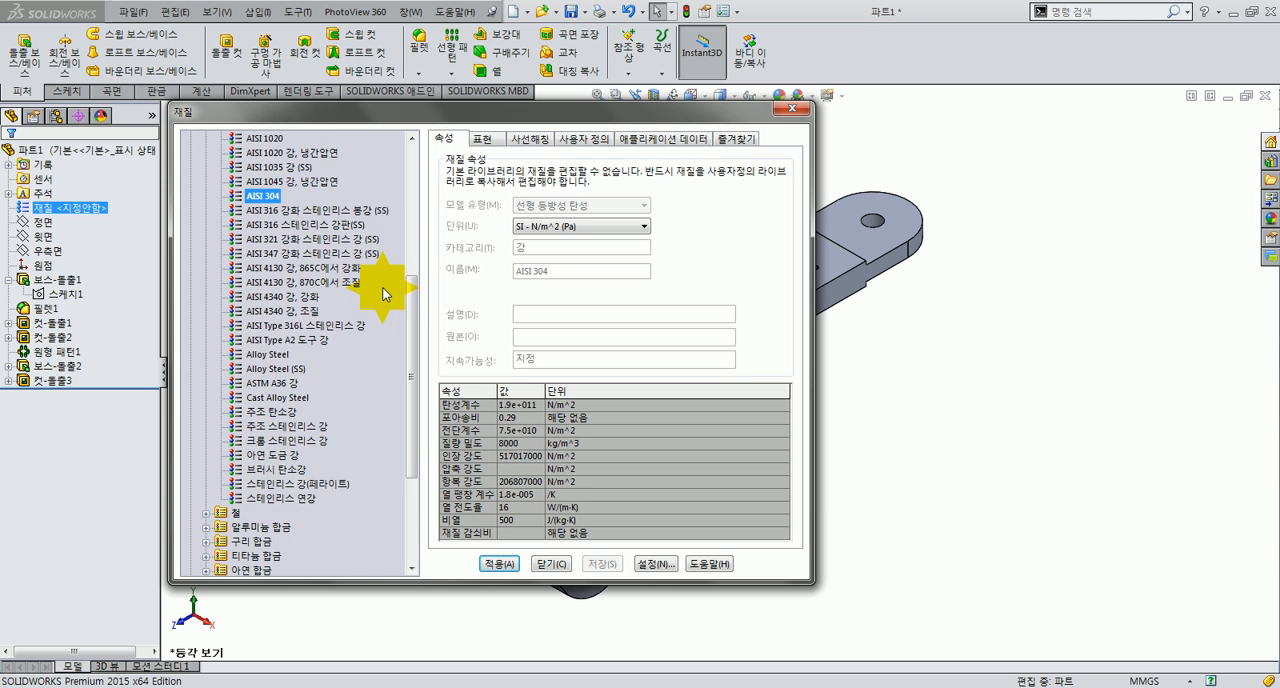
{"action": "scroll", "coordinate": [380, 297], "scroll_direction": "up", "scroll_amount": 2}
{"action": "scroll", "coordinate": [380, 297], "scroll_direction": "up", "scroll_amount": 2}
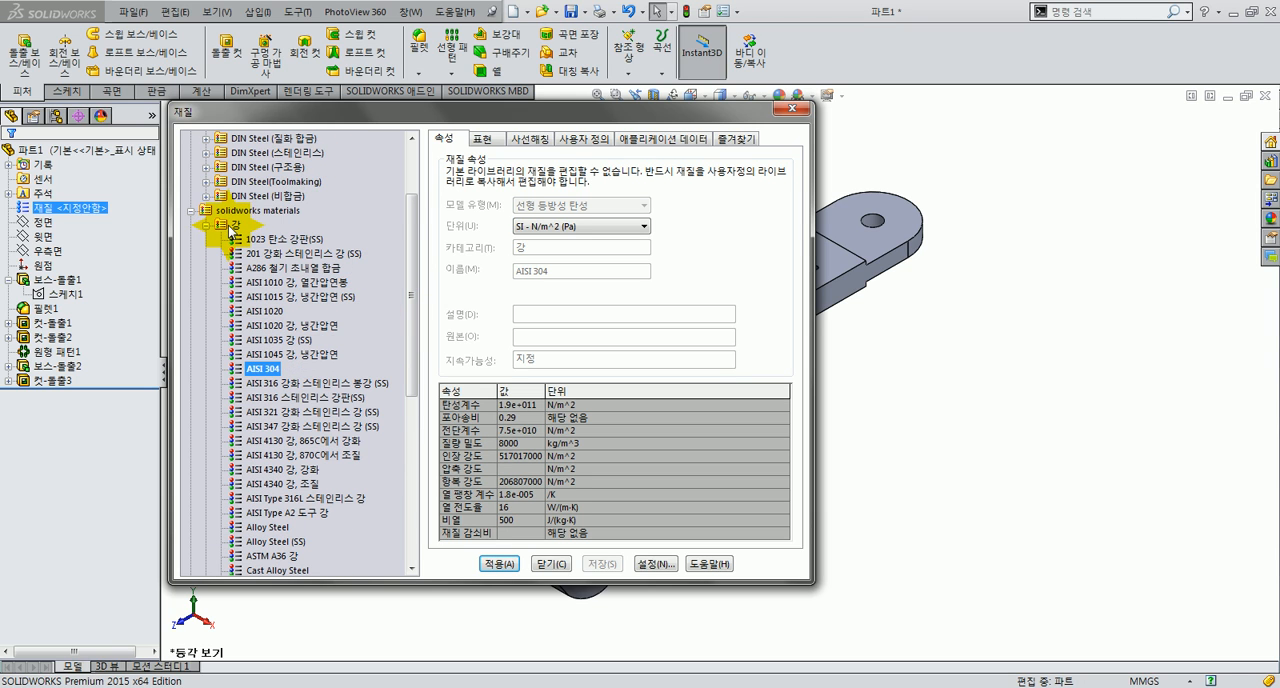
{"action": "scroll", "coordinate": [227, 300], "scroll_direction": "down", "scroll_amount": 2}
{"action": "scroll", "coordinate": [240, 297], "scroll_direction": "down", "scroll_amount": 4}
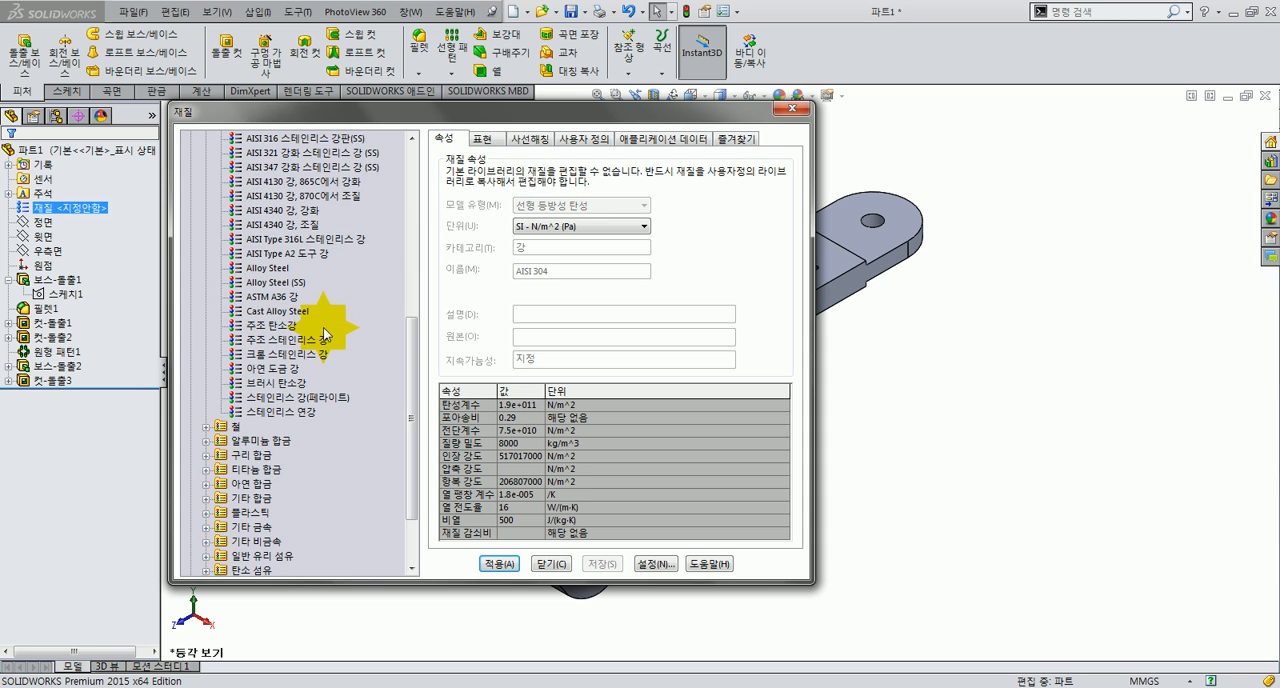
{"action": "mouse_move", "coordinate": [285, 328]}
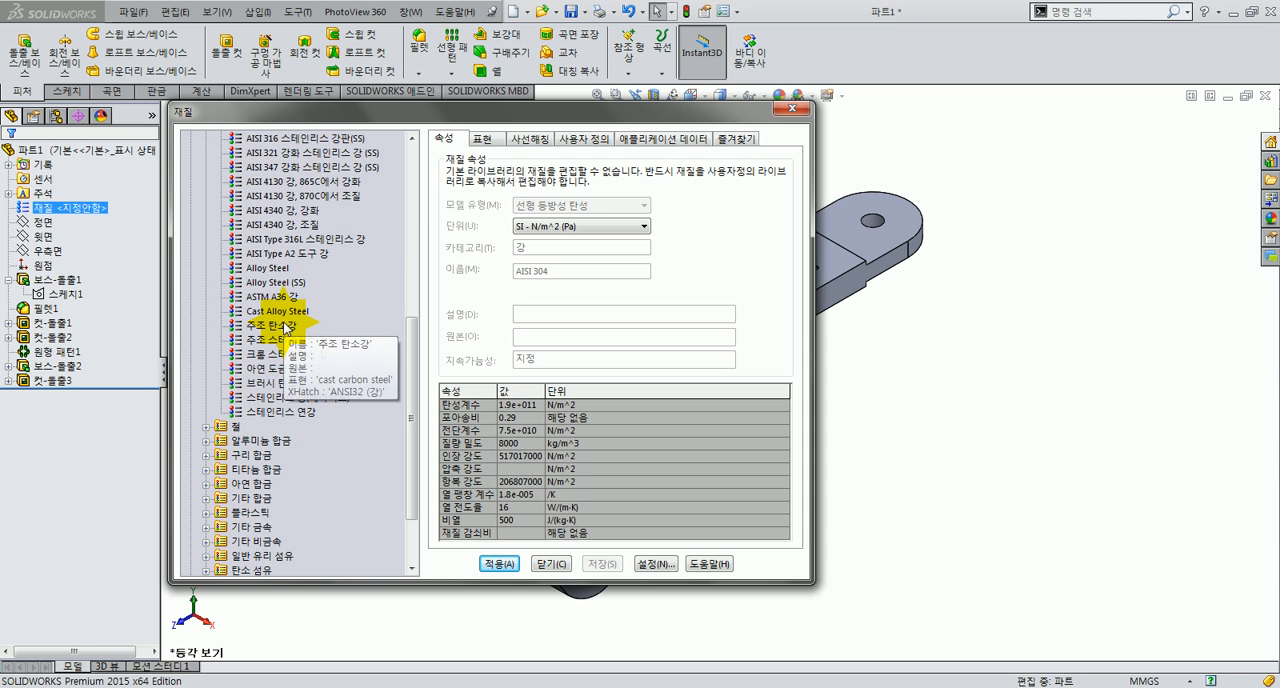
{"action": "left_click", "coordinate": [285, 326]}
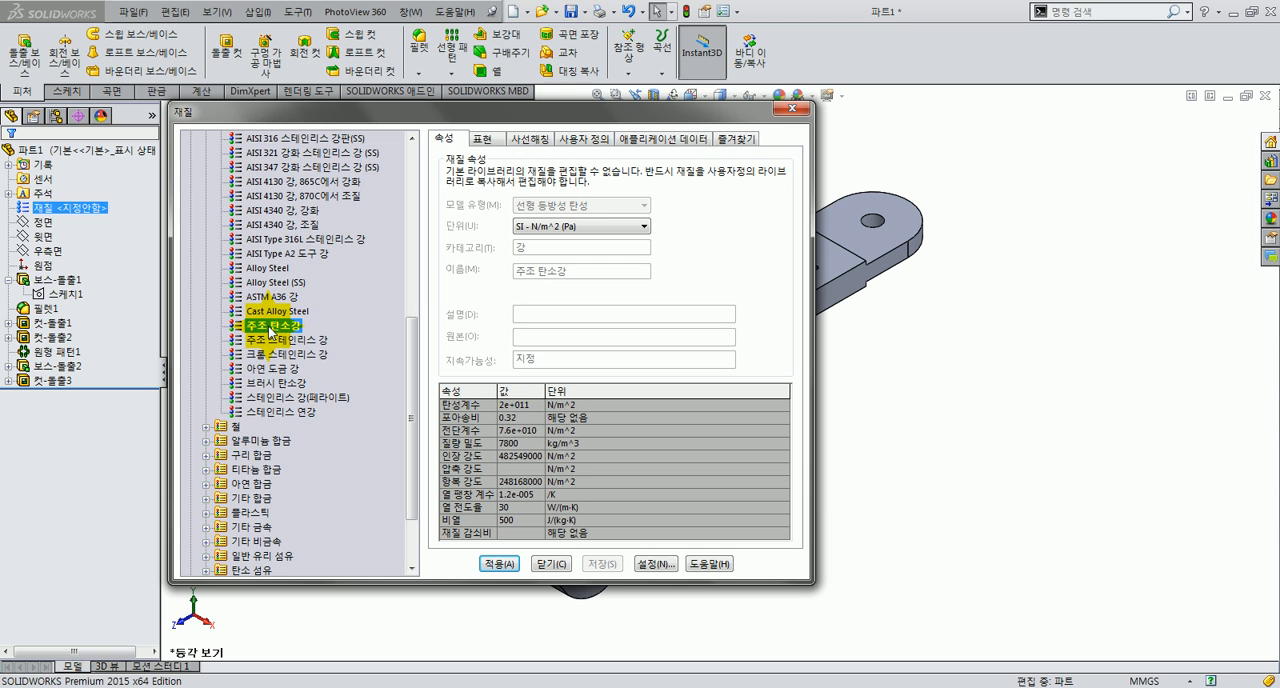
{"action": "left_click", "coordinate": [498, 563]}
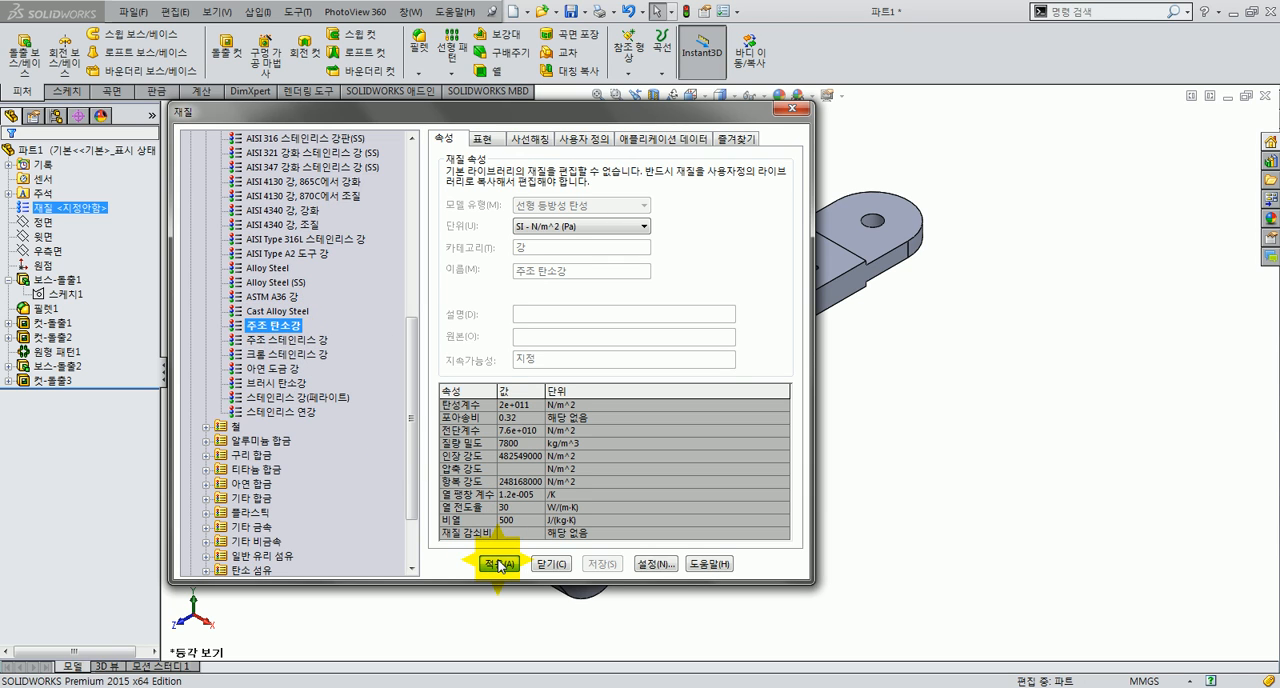
{"action": "left_click", "coordinate": [545, 563]}
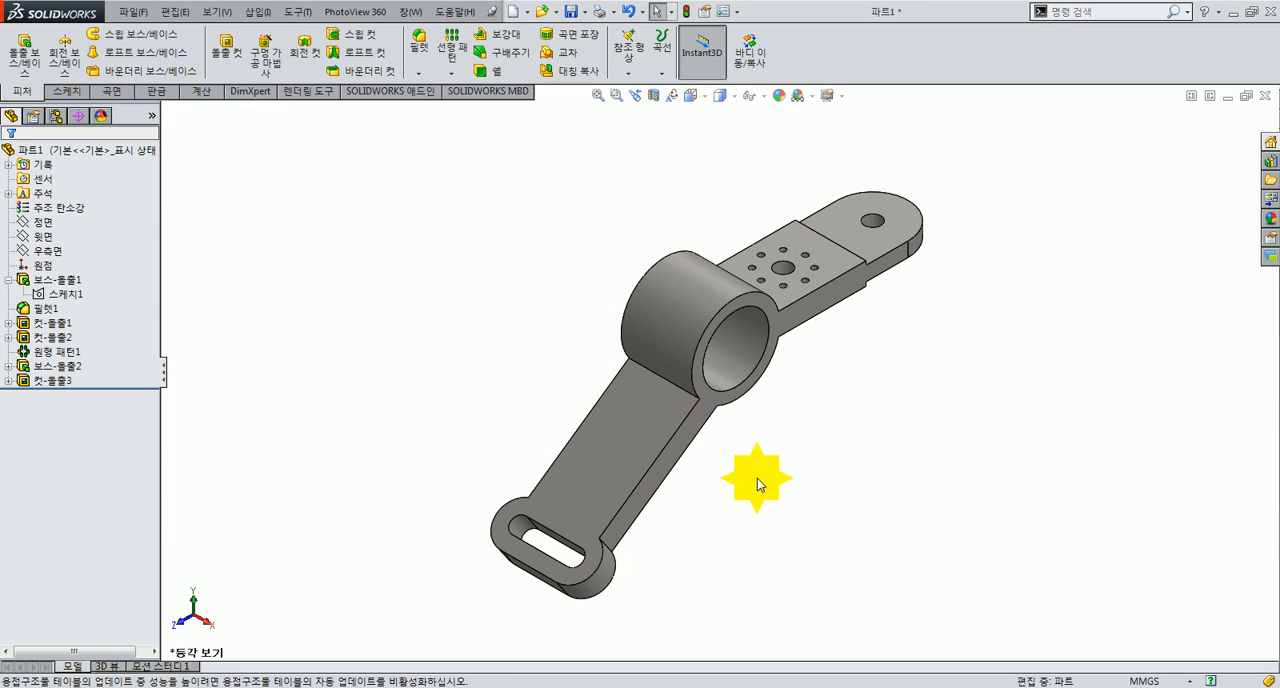
Step: Calculate the part's mass properties and check them against the units and material given in the reference drawing
{"action": "left_click", "coordinate": [200, 90]}
{"action": "left_click", "coordinate": [91, 50]}
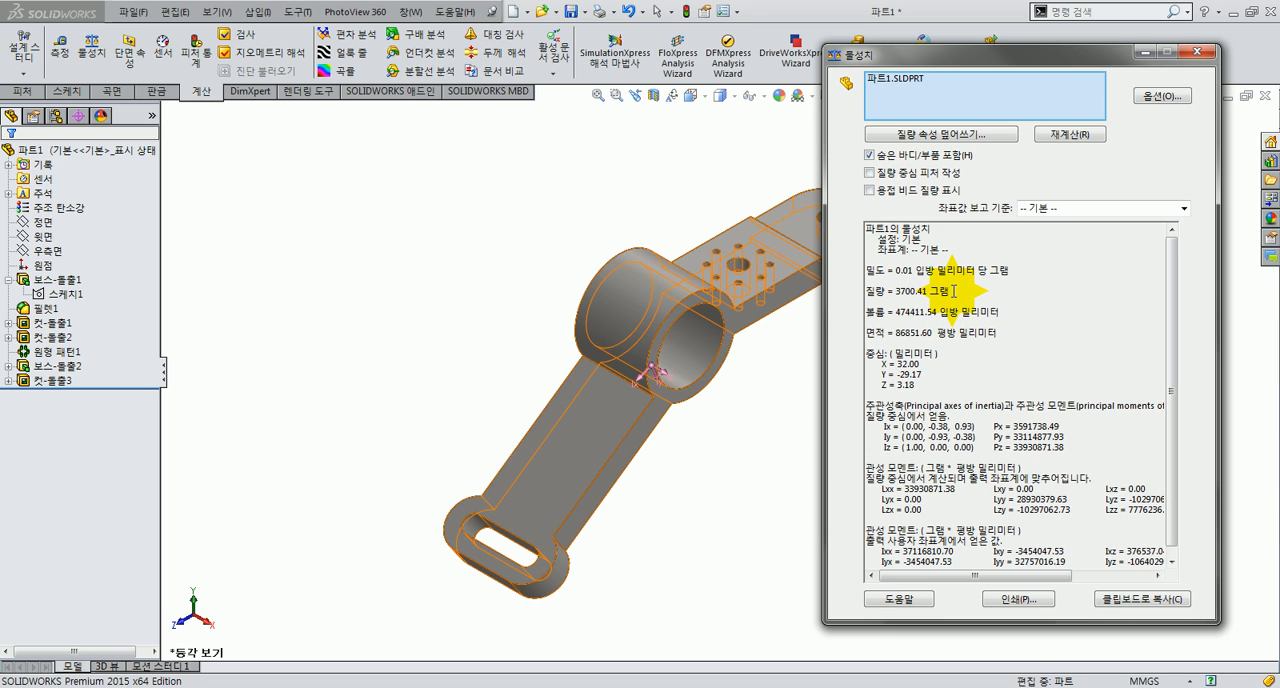
{"action": "left_click", "coordinate": [470, 687]}
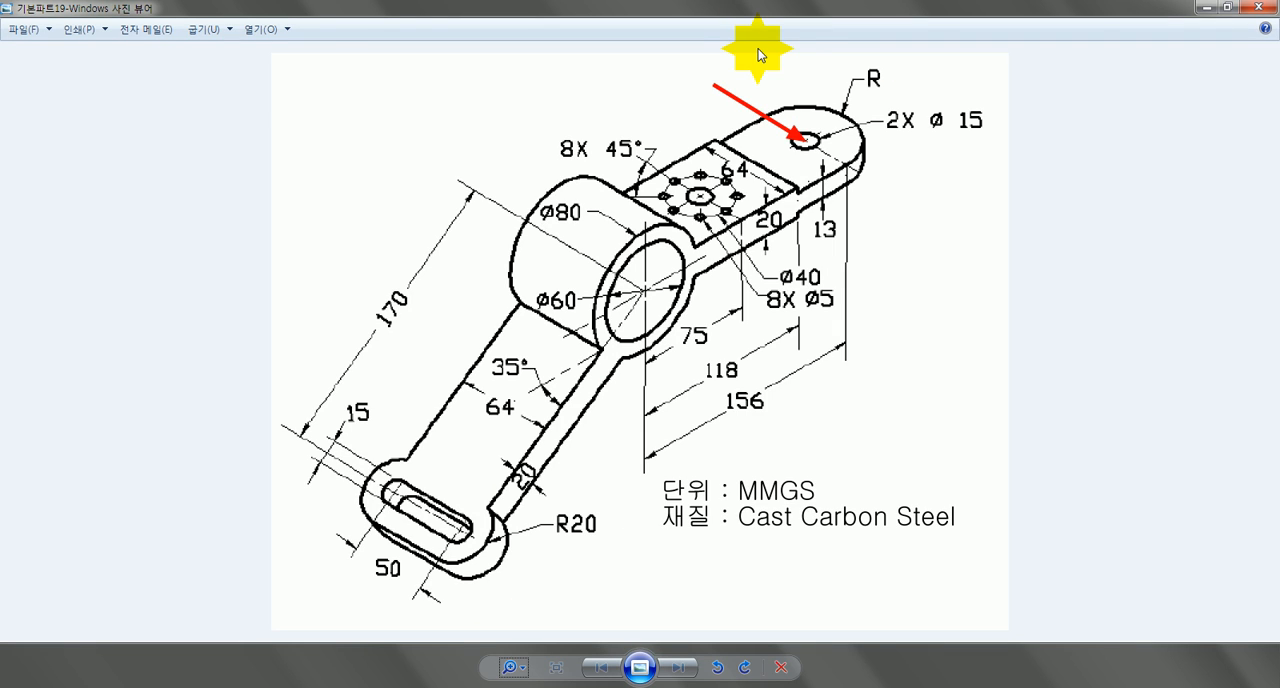
{"action": "left_click", "coordinate": [1207, 9]}
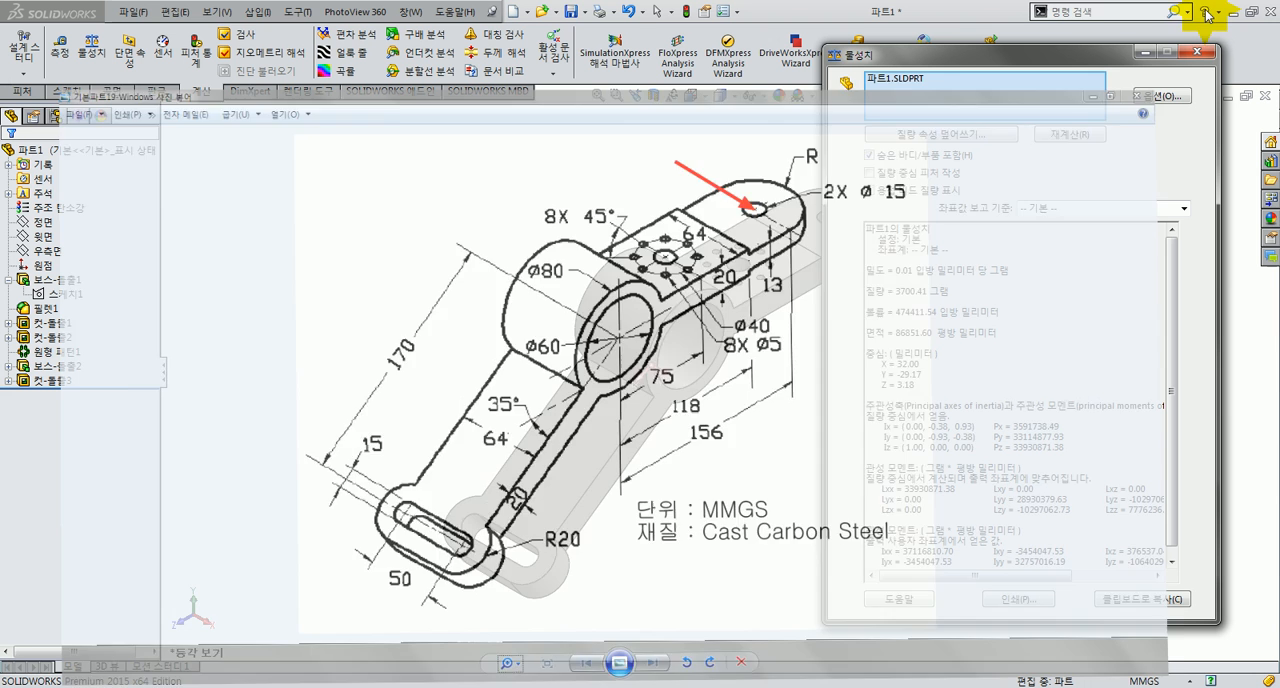